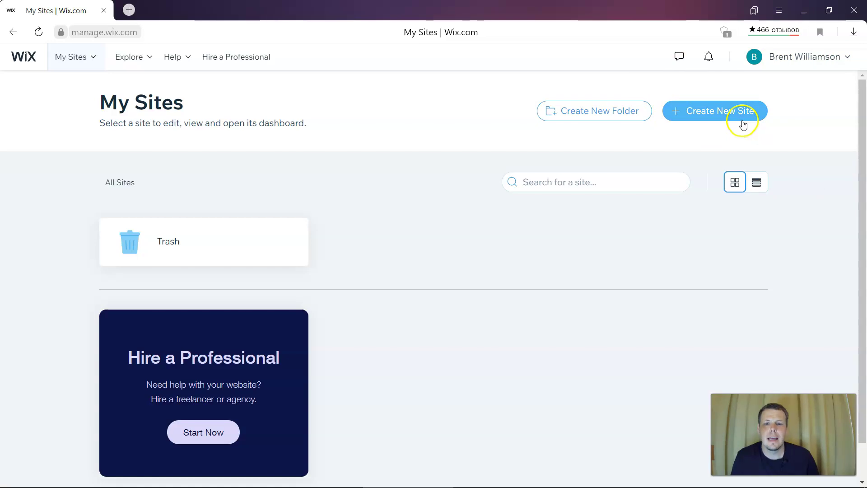
Step: Create a new site of the Business type, choosing to build it in the Editor from a template
{"action": "left_click", "coordinate": [743, 113]}
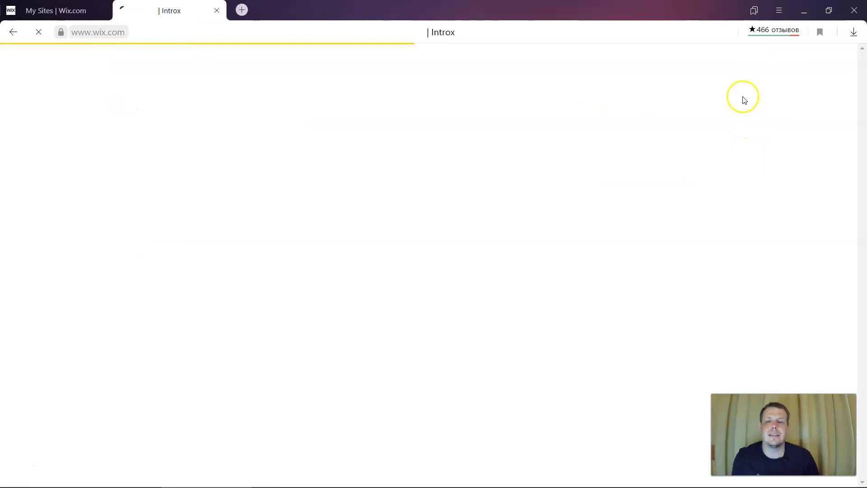
{"action": "key", "text": "F11"}
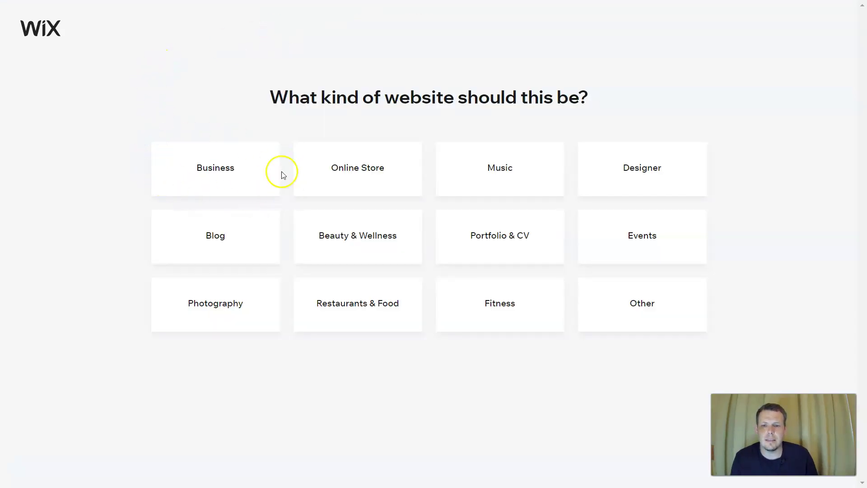
{"action": "left_click", "coordinate": [211, 174]}
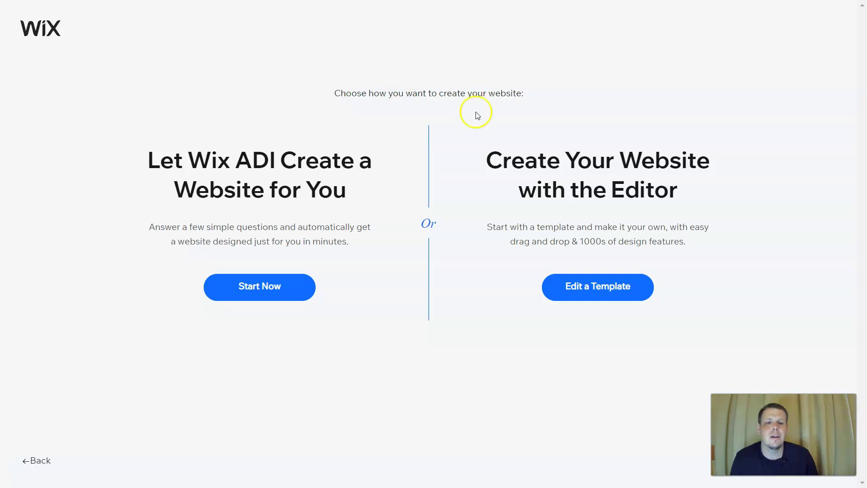
{"action": "left_click", "coordinate": [619, 287]}
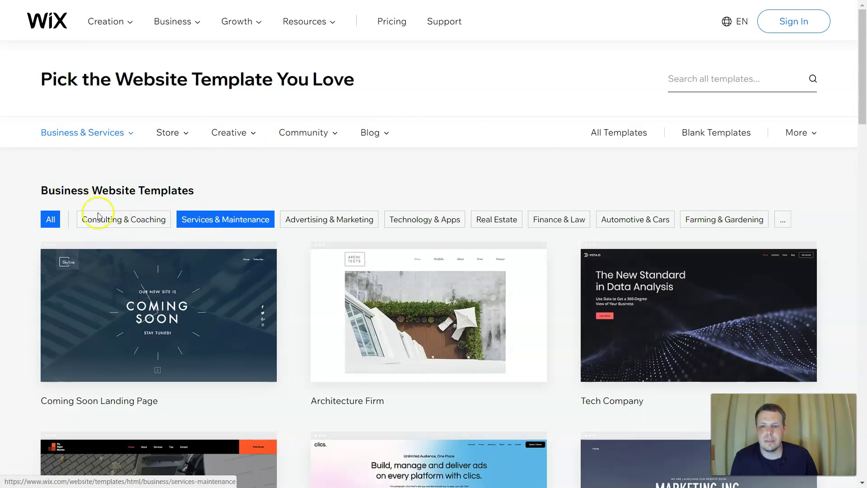
Step: Filter the business templates to Services & Maintenance and look through the first page of designs
{"action": "left_click", "coordinate": [241, 227]}
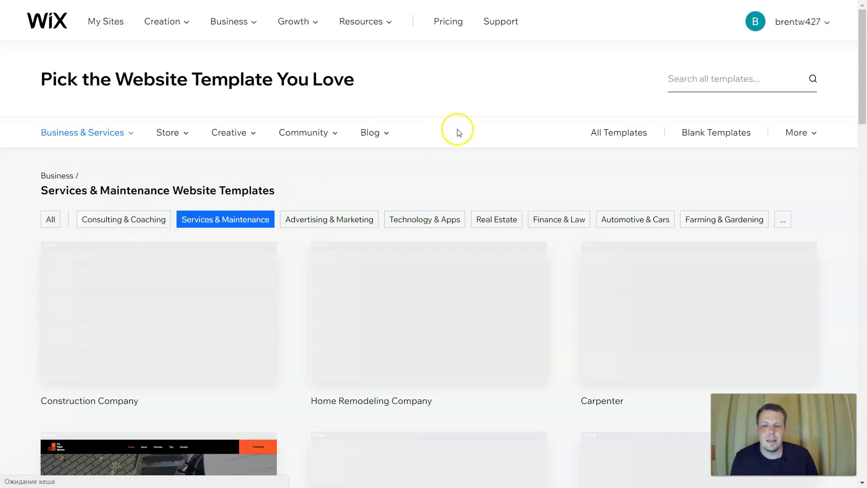
{"action": "scroll", "coordinate": [457, 129], "scroll_direction": "down", "scroll_amount": 2}
{"action": "scroll", "coordinate": [456, 131], "scroll_direction": "down", "scroll_amount": 2}
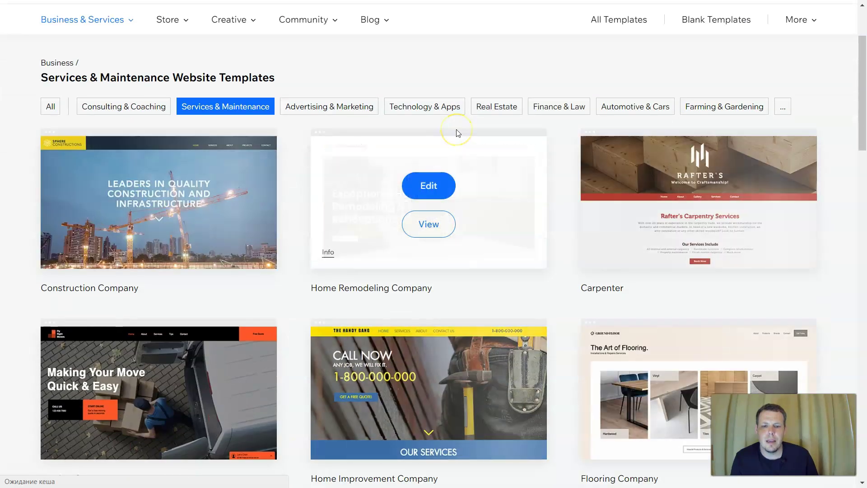
{"action": "scroll", "coordinate": [455, 132], "scroll_direction": "down", "scroll_amount": 2}
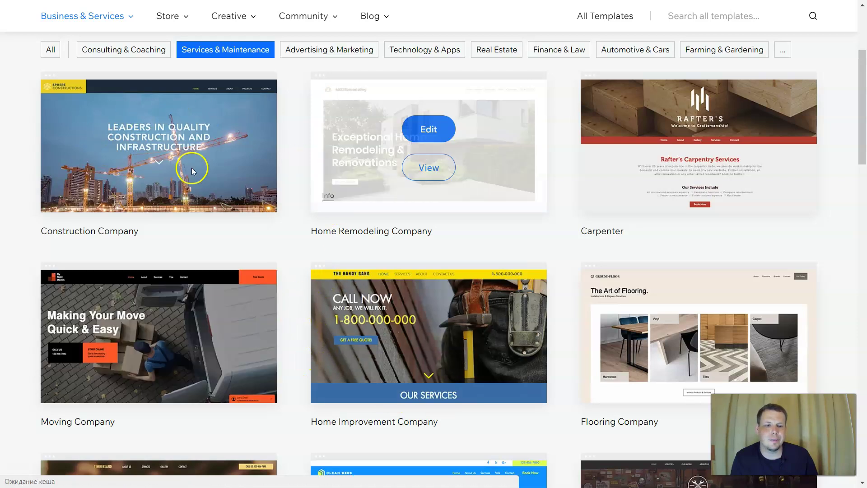
{"action": "scroll", "coordinate": [621, 213], "scroll_direction": "down", "scroll_amount": 4}
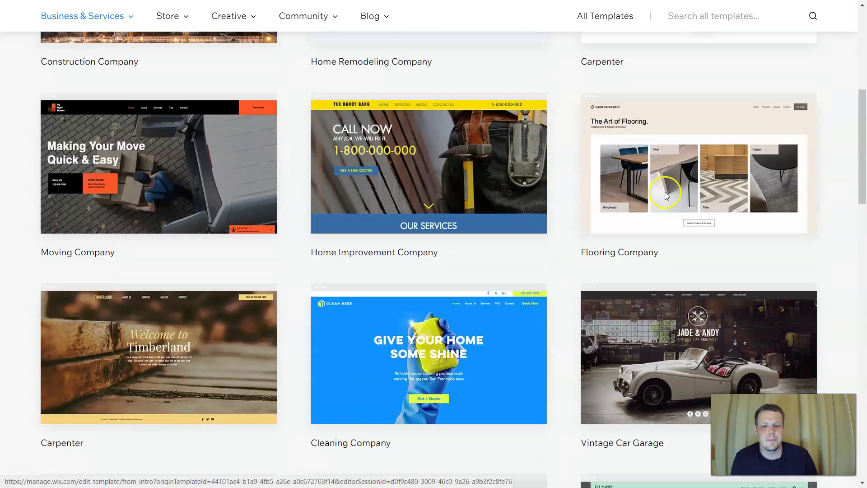
{"action": "scroll", "coordinate": [722, 195], "scroll_direction": "down", "scroll_amount": 4}
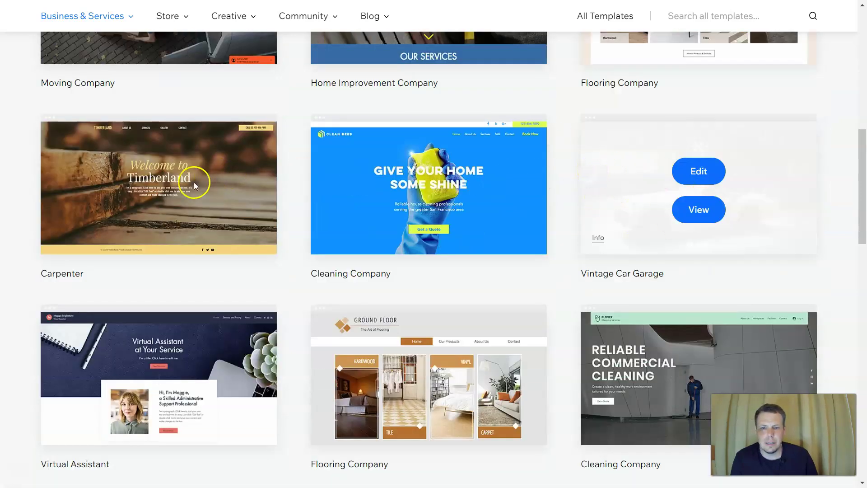
{"action": "scroll", "coordinate": [605, 252], "scroll_direction": "down", "scroll_amount": 3}
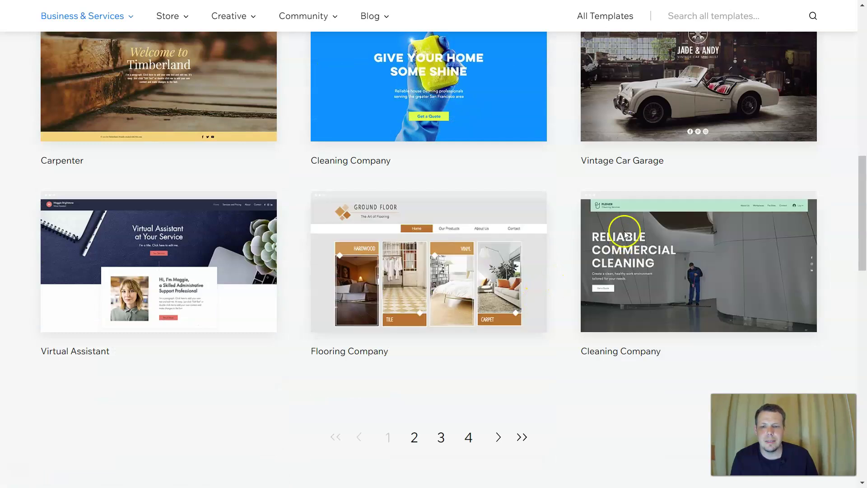
{"action": "scroll", "coordinate": [546, 246], "scroll_direction": "up", "scroll_amount": 1}
{"action": "scroll", "coordinate": [547, 253], "scroll_direction": "down", "scroll_amount": 3}
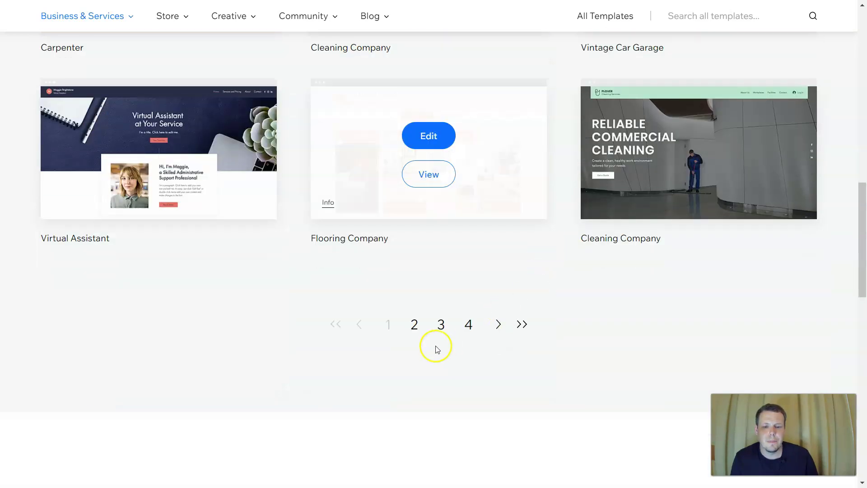
Step: Look through the designs on page 2 of the Services & Maintenance templates
{"action": "left_click", "coordinate": [419, 330]}
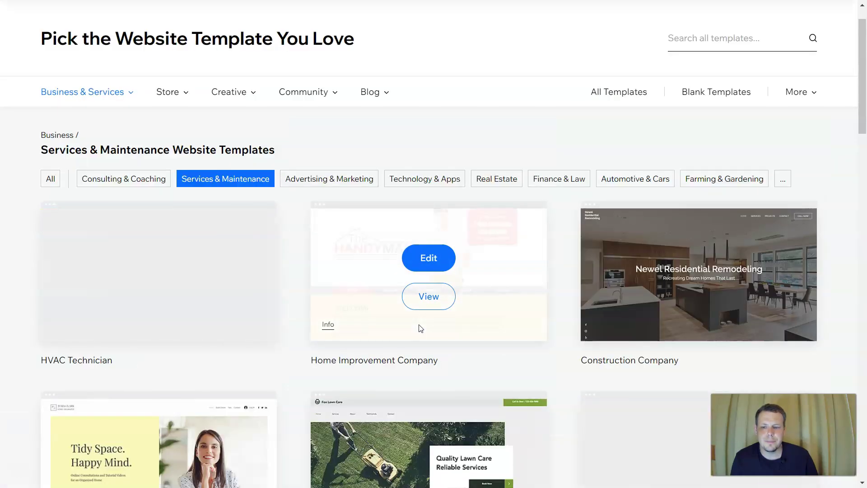
{"action": "scroll", "coordinate": [532, 180], "scroll_direction": "down", "scroll_amount": 3}
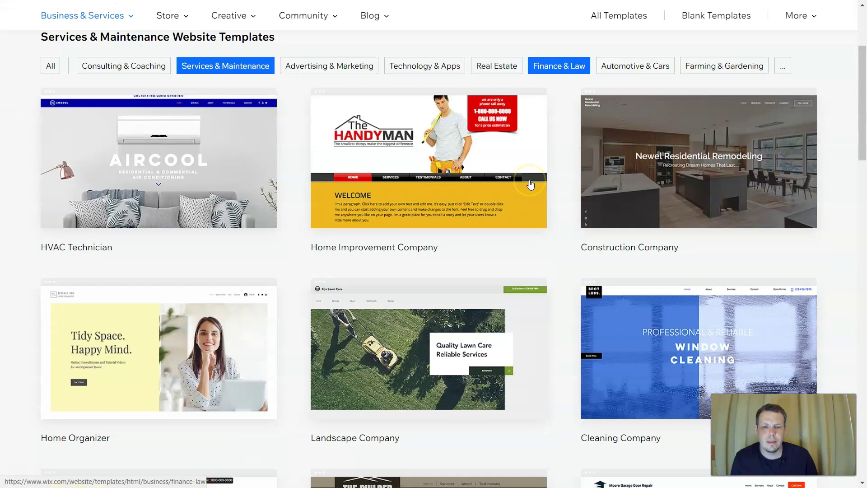
{"action": "mouse_move", "coordinate": [619, 180]}
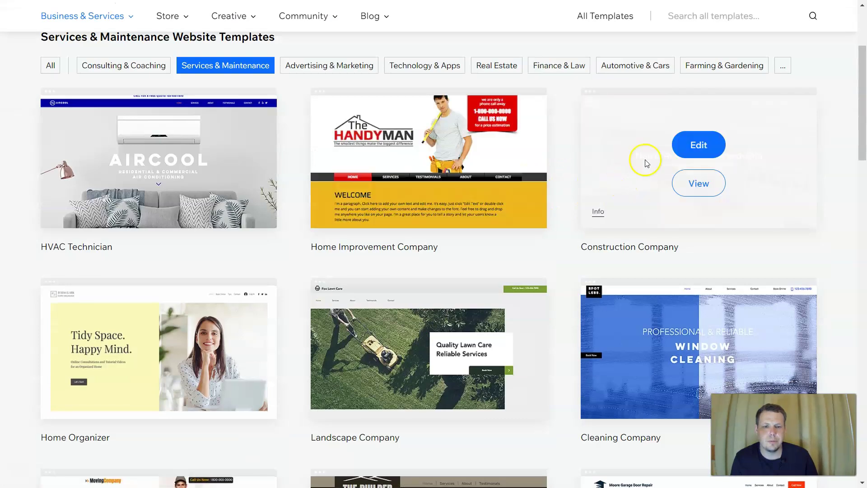
{"action": "scroll", "coordinate": [547, 251], "scroll_direction": "down", "scroll_amount": 5}
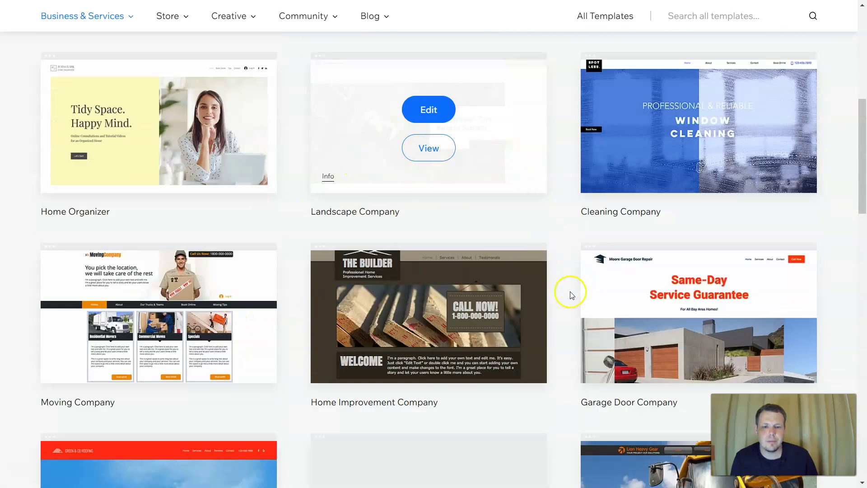
{"action": "scroll", "coordinate": [567, 290], "scroll_direction": "down", "scroll_amount": 7}
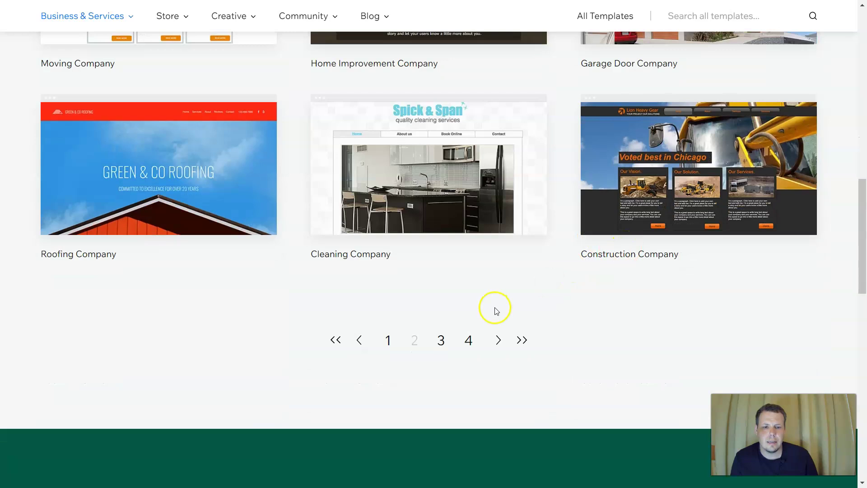
Step: Check page 4 of the Services & Maintenance templates, then look through the designs on page 3
{"action": "left_click", "coordinate": [468, 339]}
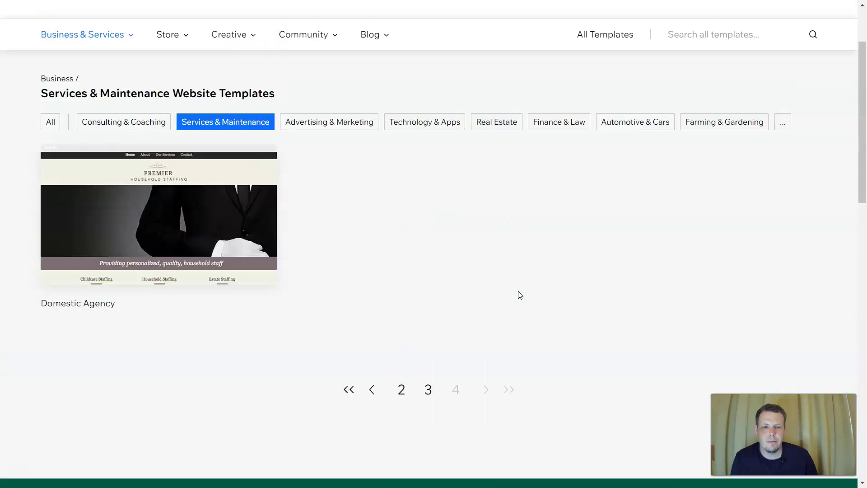
{"action": "left_click", "coordinate": [429, 389]}
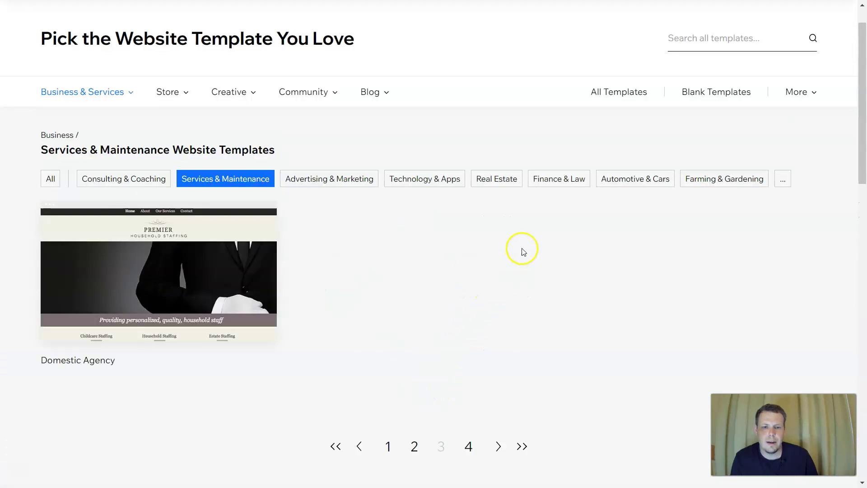
{"action": "scroll", "coordinate": [604, 258], "scroll_direction": "down", "scroll_amount": 3}
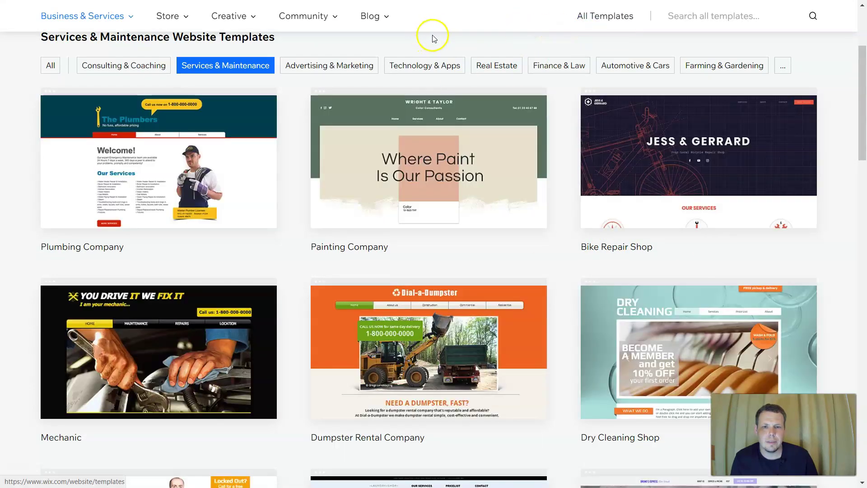
{"action": "scroll", "coordinate": [557, 92], "scroll_direction": "down", "scroll_amount": 3}
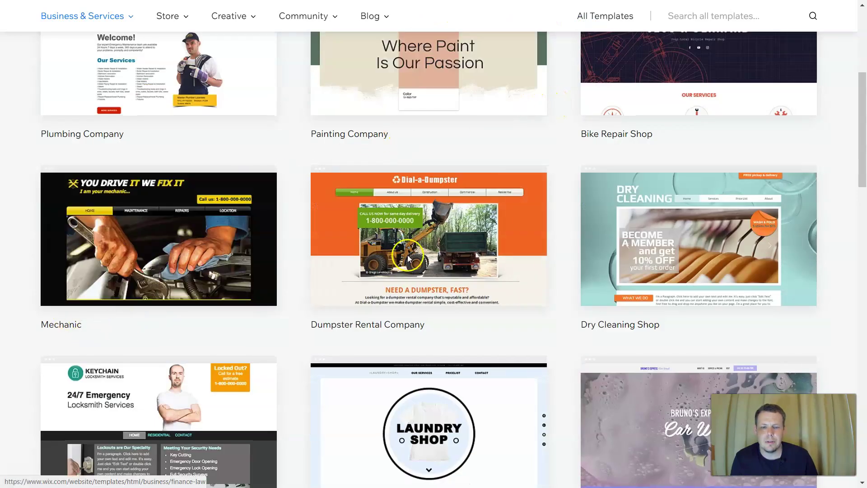
{"action": "scroll", "coordinate": [544, 214], "scroll_direction": "down", "scroll_amount": 3}
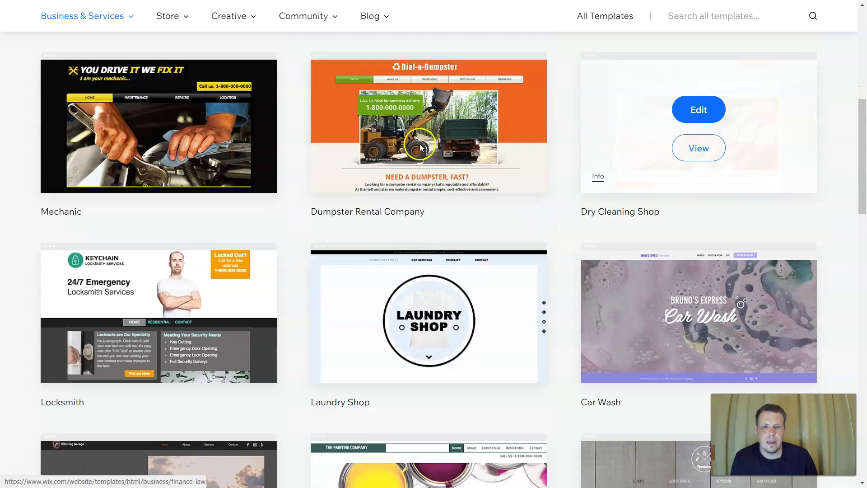
{"action": "scroll", "coordinate": [546, 163], "scroll_direction": "down", "scroll_amount": 5}
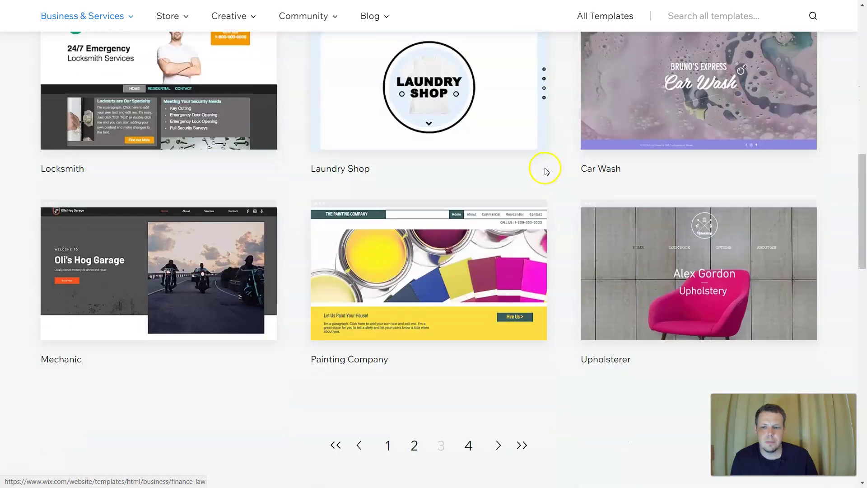
{"action": "scroll", "coordinate": [544, 170], "scroll_direction": "down", "scroll_amount": 3}
Step: Return to page 2 of the templates, preview the Landscape Company template and open it for editing
{"action": "left_click", "coordinate": [415, 285]}
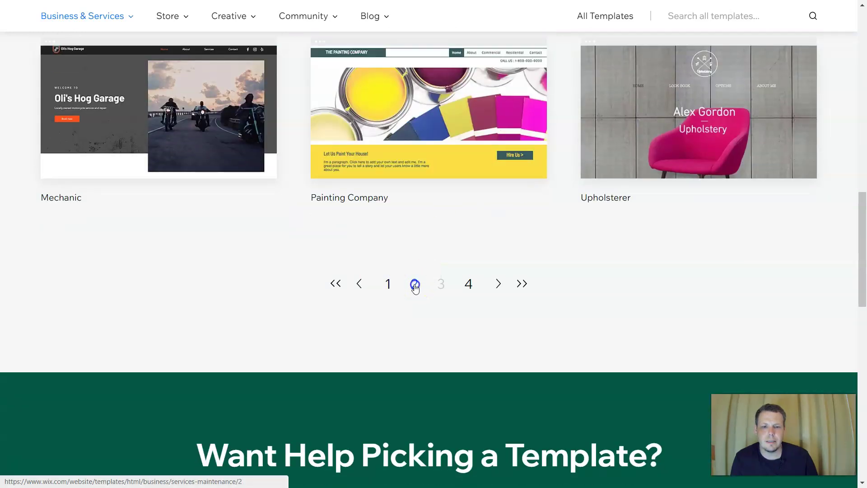
{"action": "scroll", "coordinate": [519, 219], "scroll_direction": "down", "scroll_amount": 4}
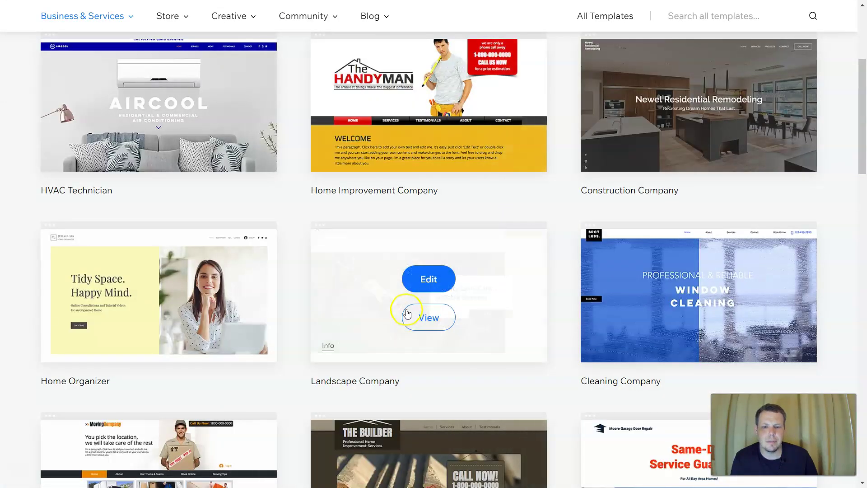
{"action": "left_click", "coordinate": [430, 319]}
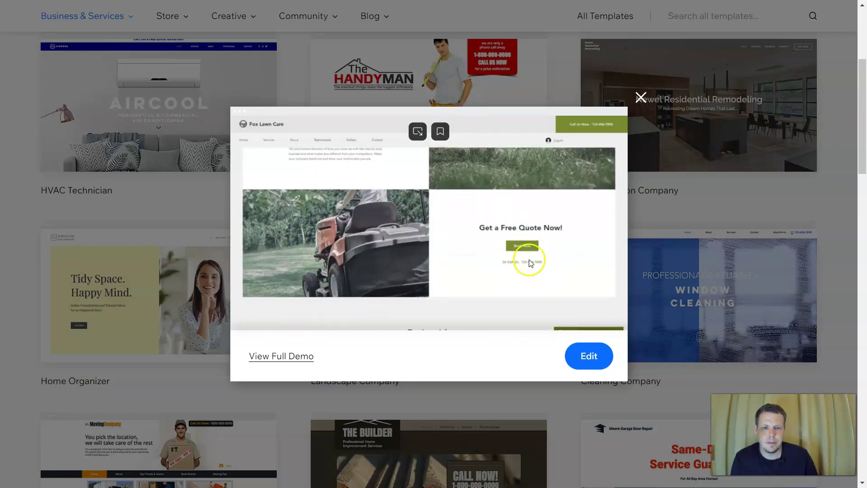
{"action": "left_click", "coordinate": [586, 355]}
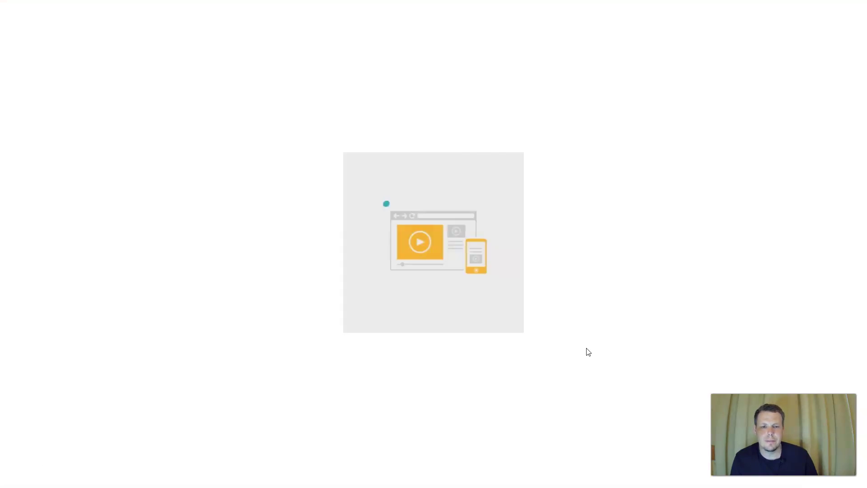
{"action": "left_click", "coordinate": [404, 339]}
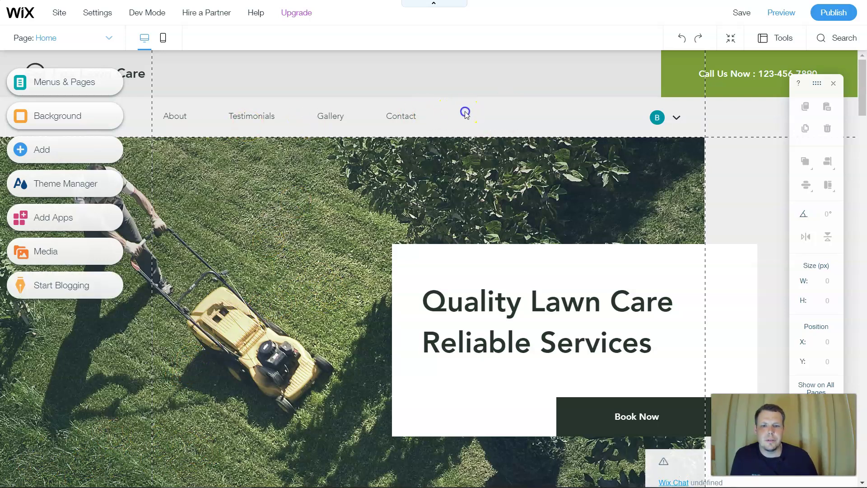
Step: Select the site header and look over the hero section of the Home page
{"action": "left_click", "coordinate": [355, 145]}
{"action": "scroll", "coordinate": [747, 189], "scroll_direction": "down", "scroll_amount": 3}
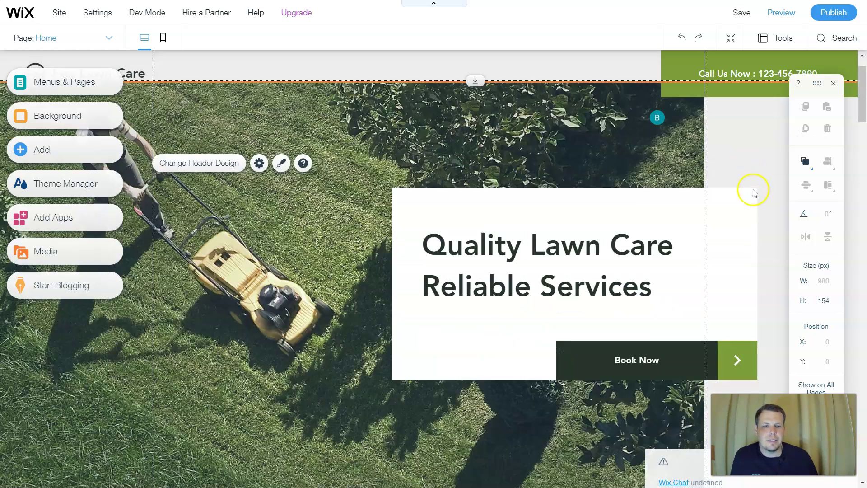
{"action": "scroll", "coordinate": [751, 193], "scroll_direction": "down", "scroll_amount": 2}
{"action": "scroll", "coordinate": [607, 192], "scroll_direction": "down", "scroll_amount": 3}
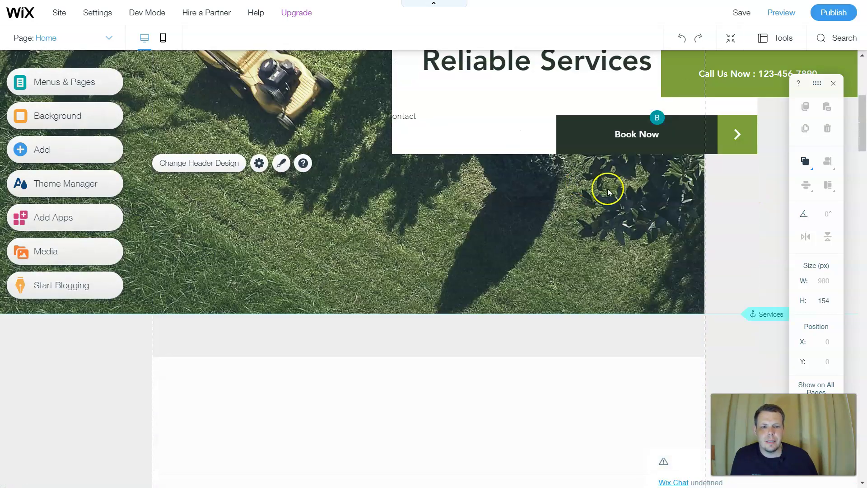
{"action": "scroll", "coordinate": [663, 242], "scroll_direction": "down", "scroll_amount": 2}
{"action": "scroll", "coordinate": [661, 237], "scroll_direction": "up", "scroll_amount": 4}
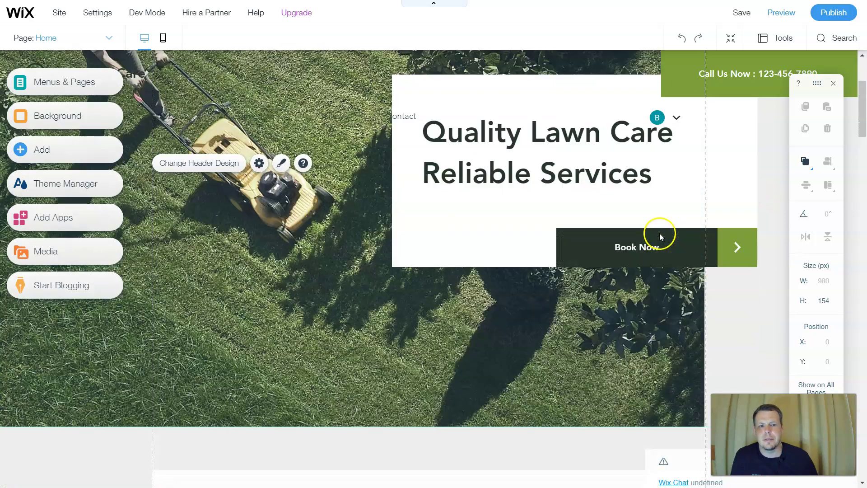
{"action": "scroll", "coordinate": [297, 264], "scroll_direction": "up", "scroll_amount": 2}
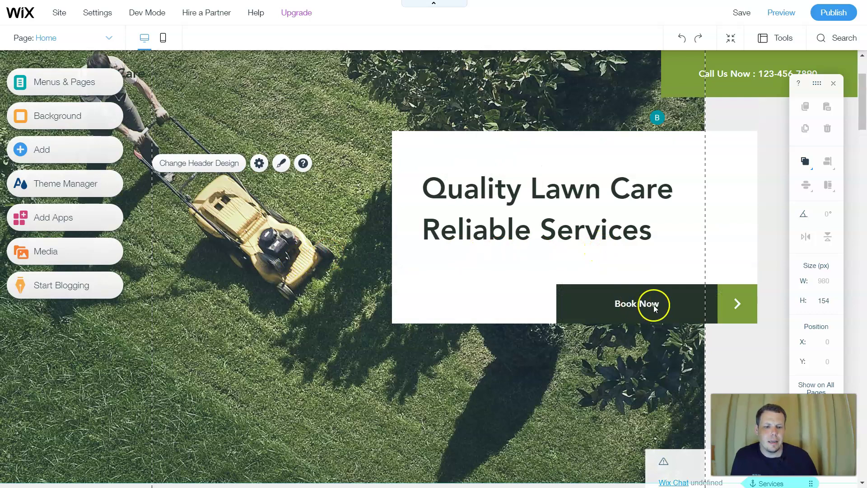
Step: Change the text of the hero section's "Book Now" button to "Book me"
{"action": "left_click", "coordinate": [615, 305]}
{"action": "scroll", "coordinate": [595, 308], "scroll_direction": "up", "scroll_amount": 2}
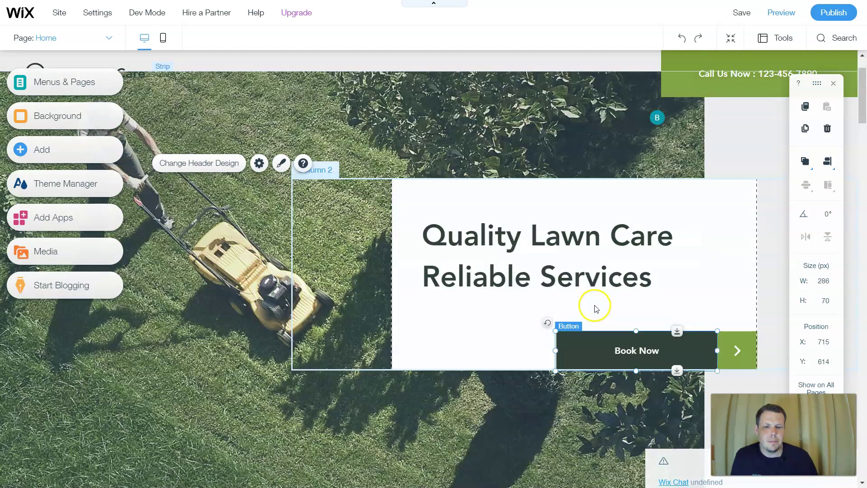
{"action": "scroll", "coordinate": [549, 296], "scroll_direction": "up", "scroll_amount": 1}
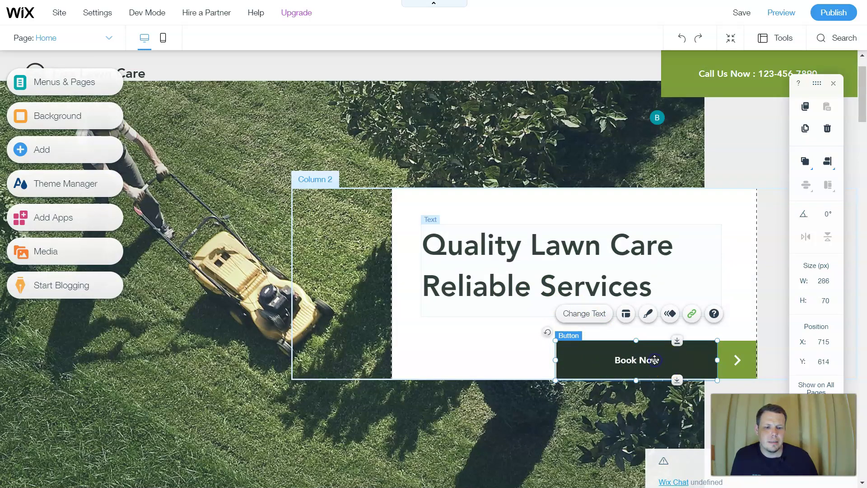
{"action": "left_click", "coordinate": [603, 320]}
{"action": "key", "text": "Escape"}
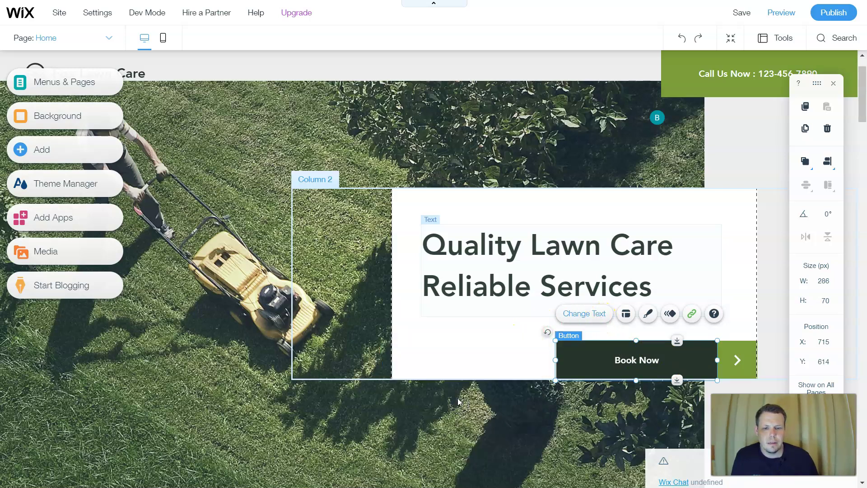
{"action": "left_click", "coordinate": [654, 359]}
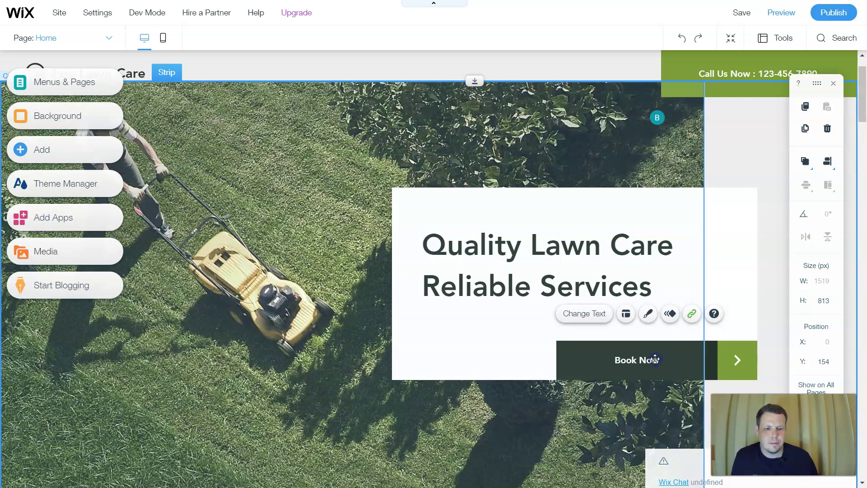
{"action": "double_click", "coordinate": [655, 359]}
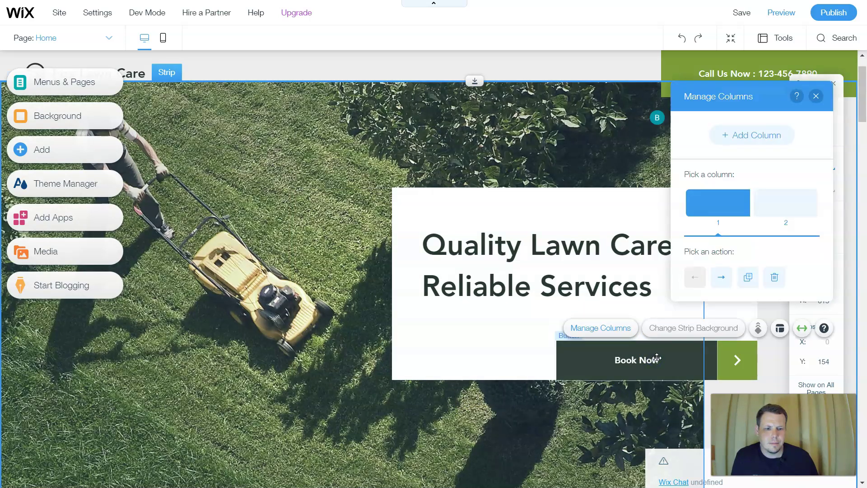
{"action": "left_click", "coordinate": [658, 358]}
{"action": "left_click", "coordinate": [661, 362]}
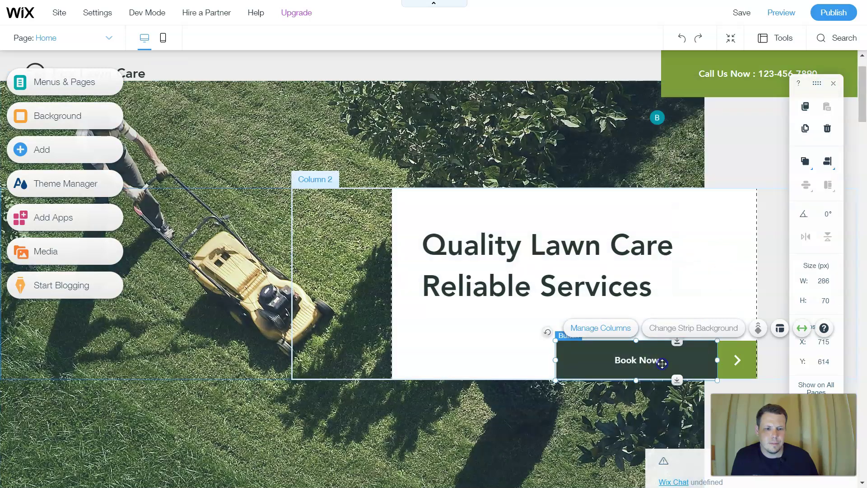
{"action": "left_click", "coordinate": [662, 361]}
{"action": "double_click", "coordinate": [662, 360]}
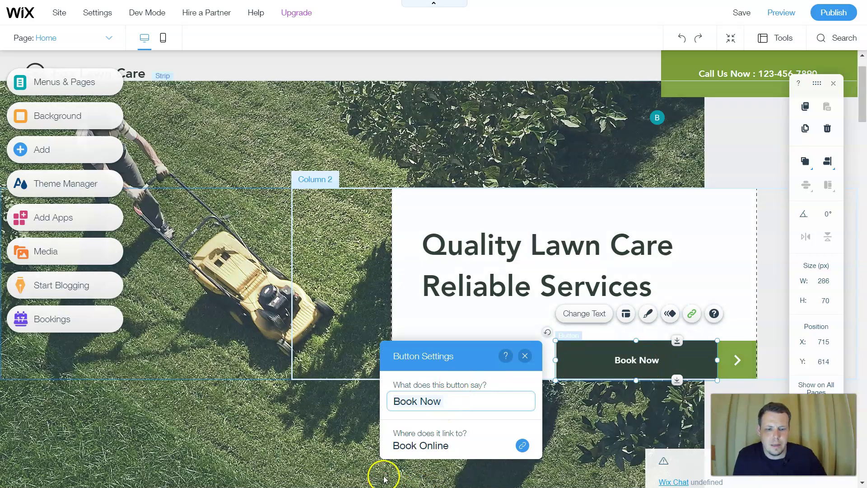
{"action": "key", "text": "ctrl+a"}
{"action": "key", "text": "BackSpace"}
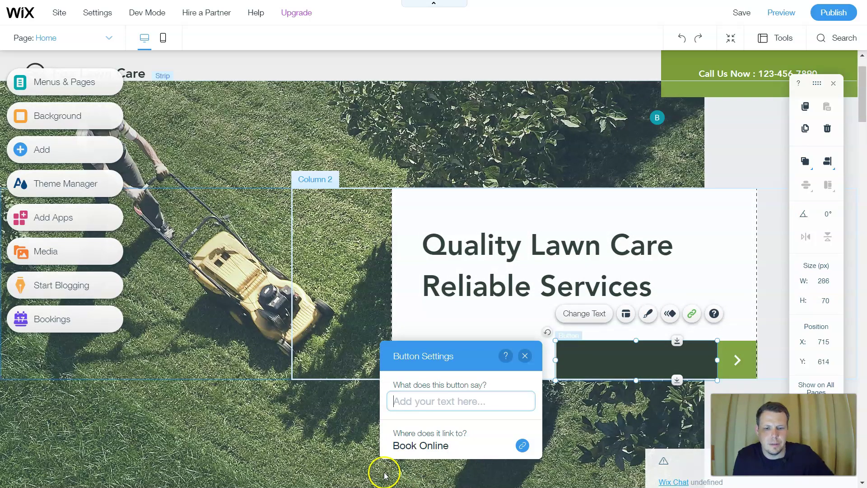
{"action": "type", "text": "Book me"}
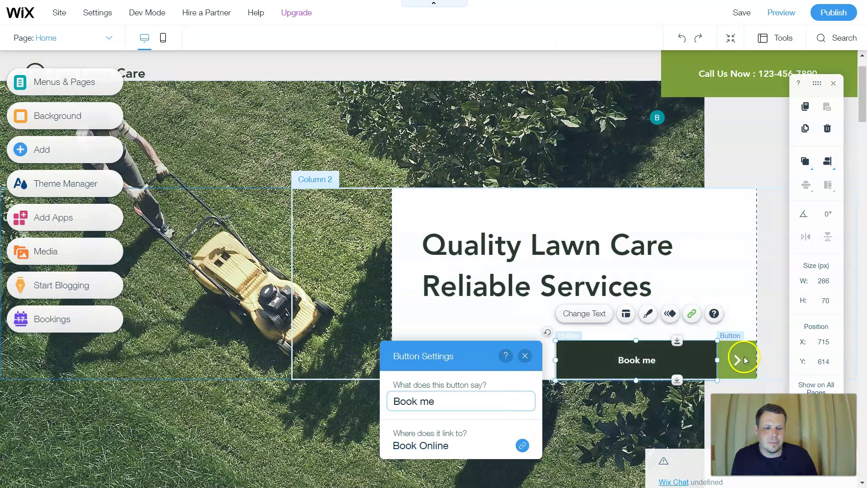
Step: Move the hero headline slightly up and left inside its white box, to about X 448, Y 403
{"action": "left_click", "coordinate": [740, 359]}
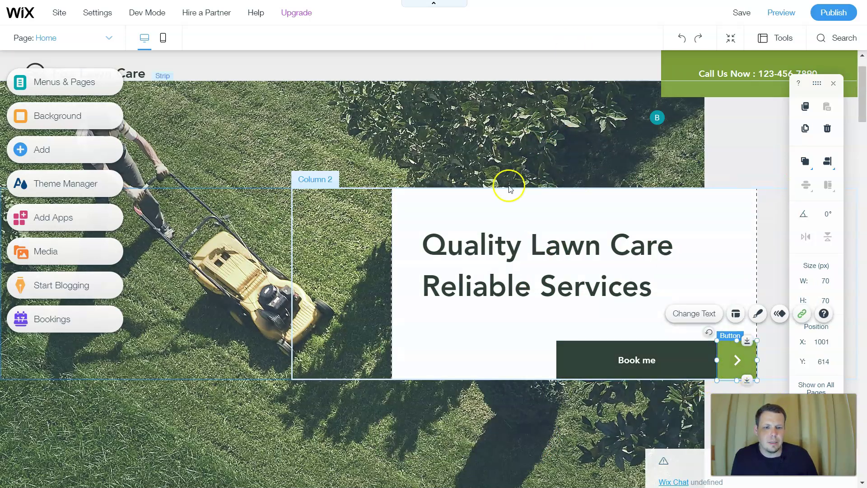
{"action": "left_click", "coordinate": [589, 141]}
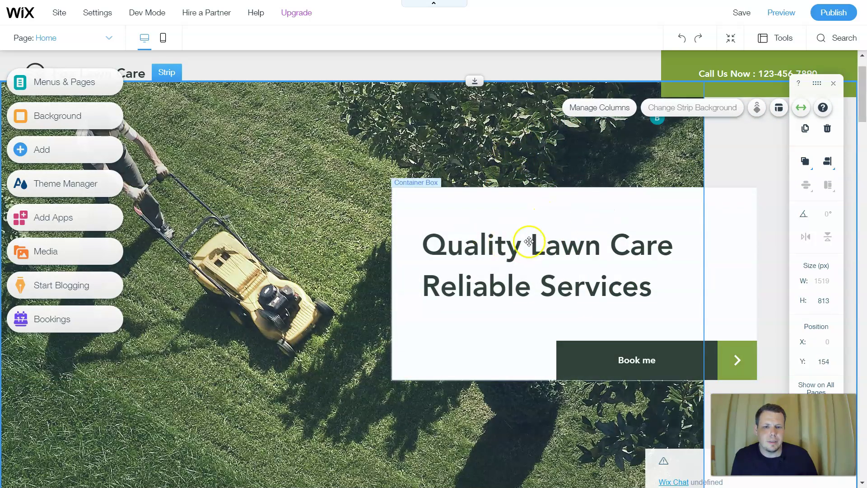
{"action": "mouse_move", "coordinate": [532, 247]}
{"action": "left_mouse_down"}
{"action": "mouse_move", "coordinate": [518, 252]}
{"action": "mouse_move", "coordinate": [524, 232]}
{"action": "left_mouse_up"}
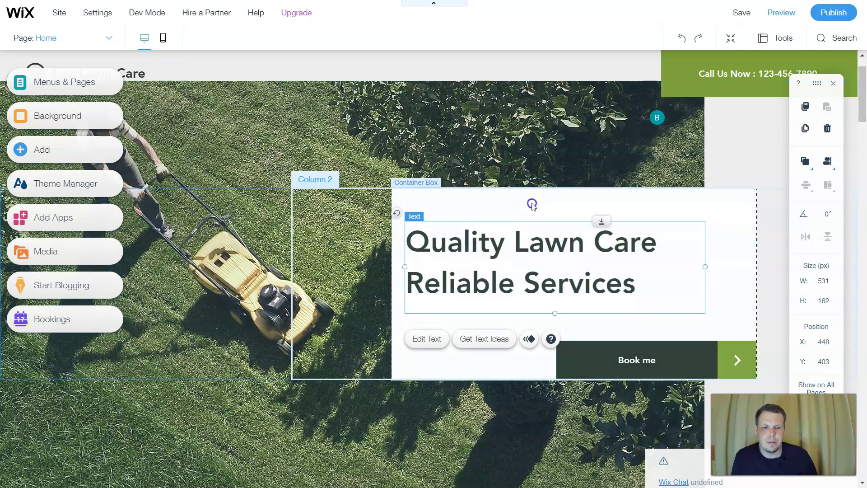
Step: Move the white headline box up and left over the lawn mower photo, then shift it partway back toward the right
{"action": "left_click", "coordinate": [532, 203]}
{"action": "left_click_drag", "start_coordinate": [532, 203], "coordinate": [393, 154]}
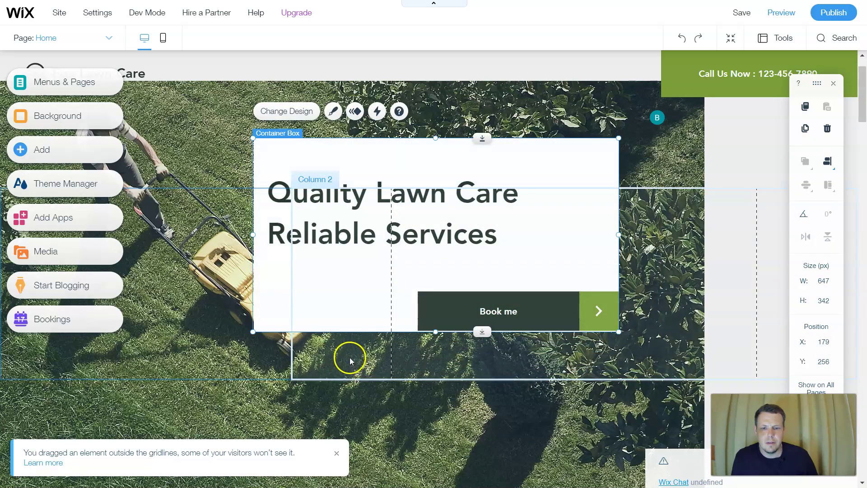
{"action": "mouse_move", "coordinate": [294, 333]}
{"action": "left_mouse_down"}
{"action": "mouse_move", "coordinate": [275, 318]}
{"action": "mouse_move", "coordinate": [288, 342]}
{"action": "left_mouse_up"}
{"action": "left_click_drag", "start_coordinate": [497, 255], "coordinate": [588, 292]}
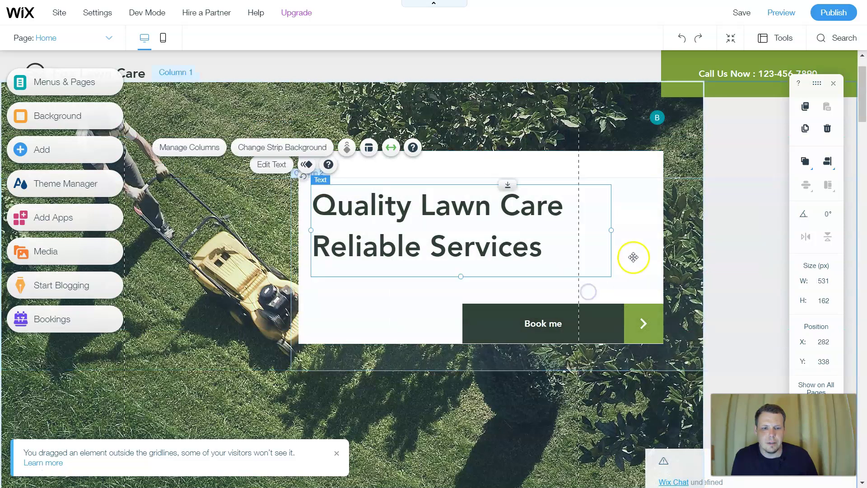
Step: Shift the hero's inner strip up to about Y 314 and move the white headline box to the hero's upper right
{"action": "left_click", "coordinate": [633, 257]}
{"action": "left_click_drag", "start_coordinate": [635, 268], "coordinate": [636, 250]}
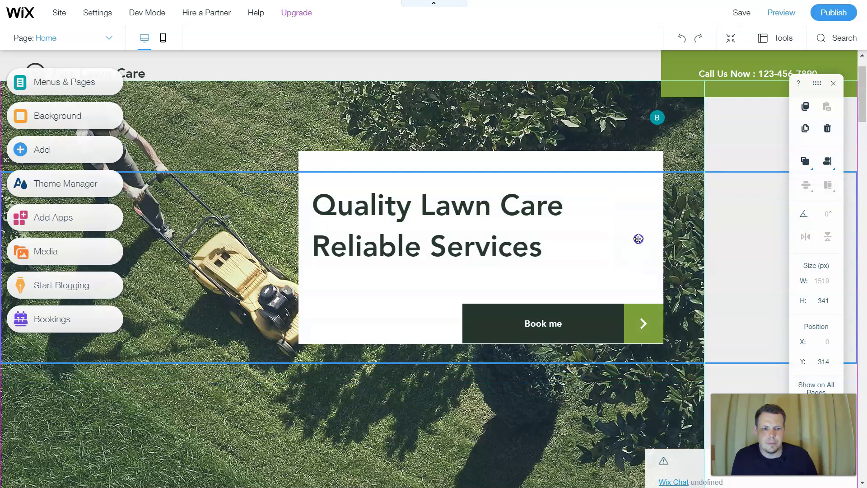
{"action": "left_click", "coordinate": [638, 239]}
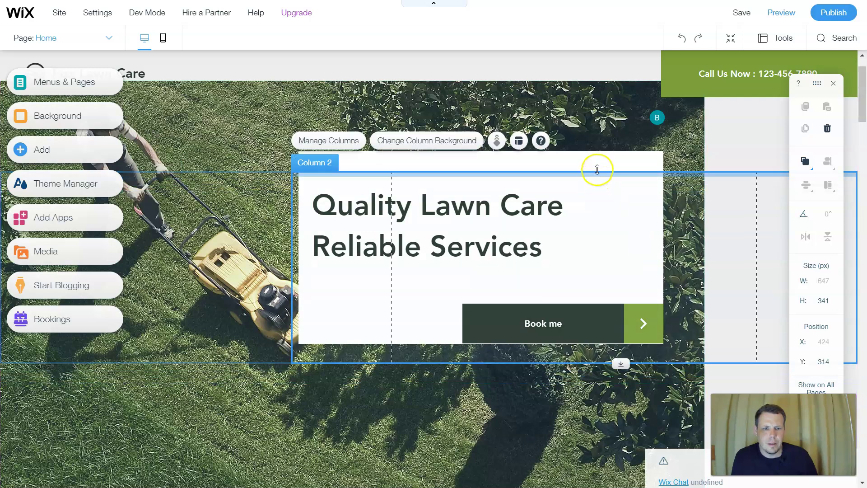
{"action": "left_click", "coordinate": [601, 155]}
{"action": "left_click_drag", "start_coordinate": [613, 170], "coordinate": [780, 107]}
Step: Select the hero strips and look over the Home page down to the service list and its booking button
{"action": "left_click", "coordinate": [320, 291]}
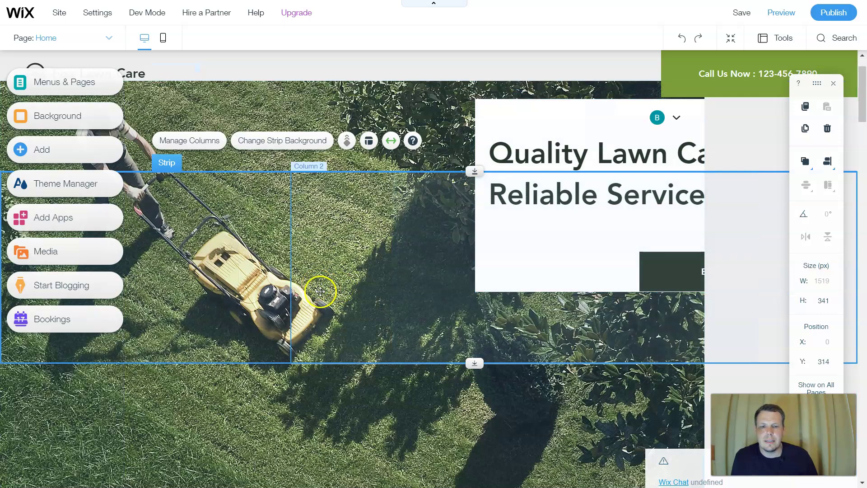
{"action": "scroll", "coordinate": [325, 289], "scroll_direction": "down", "scroll_amount": 3}
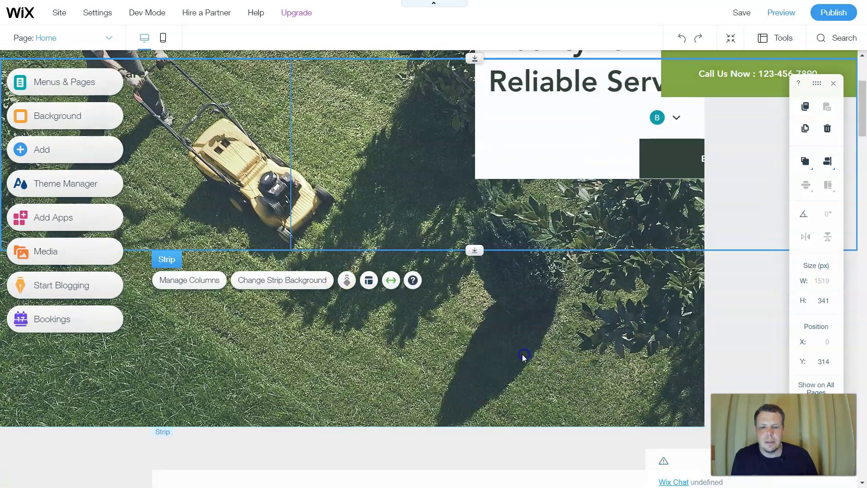
{"action": "left_click", "coordinate": [522, 357]}
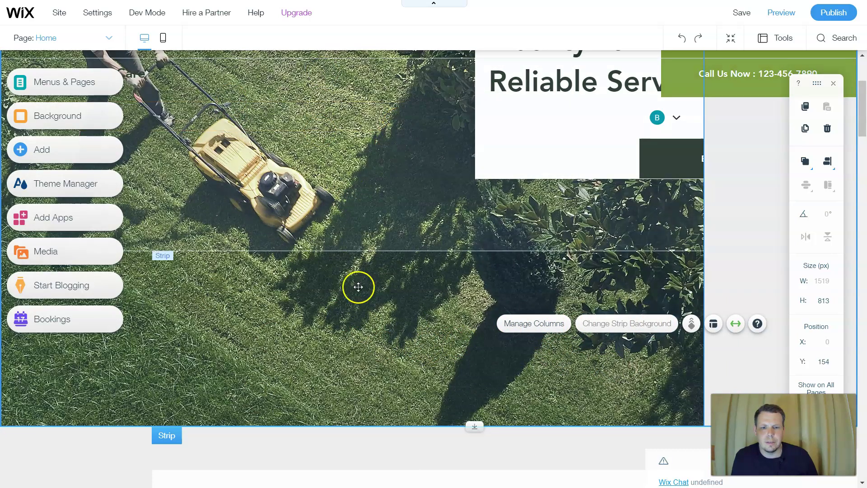
{"action": "scroll", "coordinate": [609, 355], "scroll_direction": "down", "scroll_amount": 3}
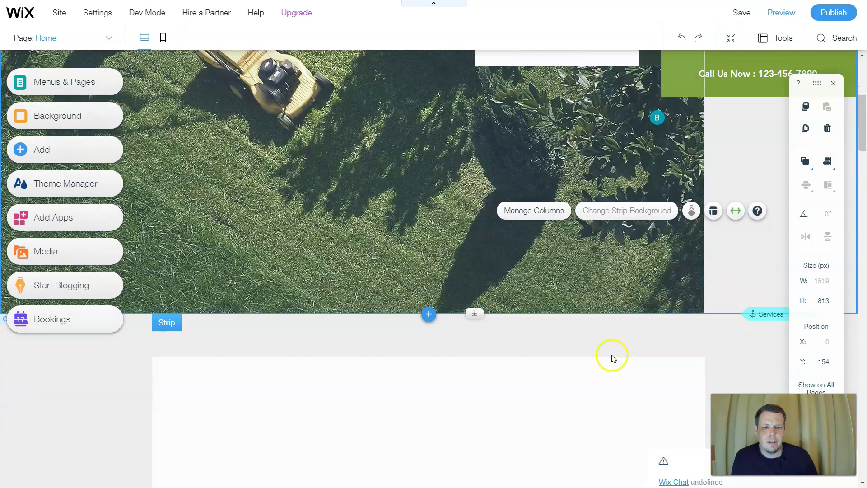
{"action": "scroll", "coordinate": [612, 357], "scroll_direction": "down", "scroll_amount": 4}
{"action": "scroll", "coordinate": [612, 354], "scroll_direction": "down", "scroll_amount": 4}
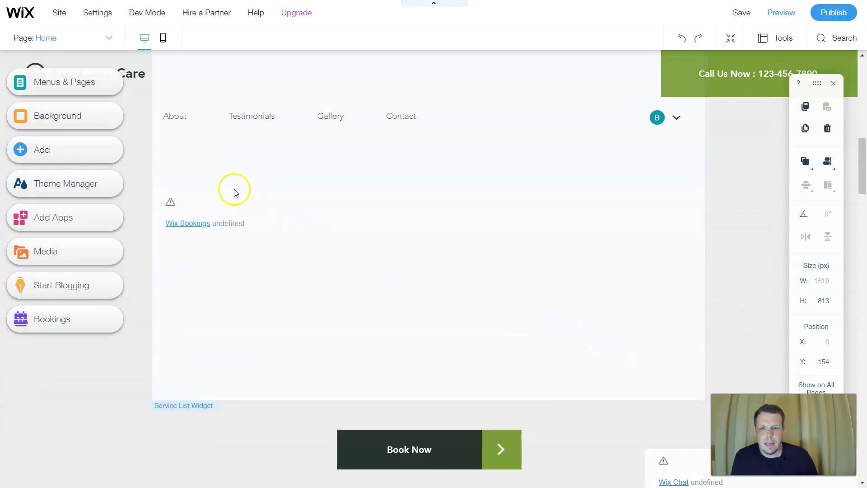
{"action": "scroll", "coordinate": [298, 276], "scroll_direction": "up", "scroll_amount": 4}
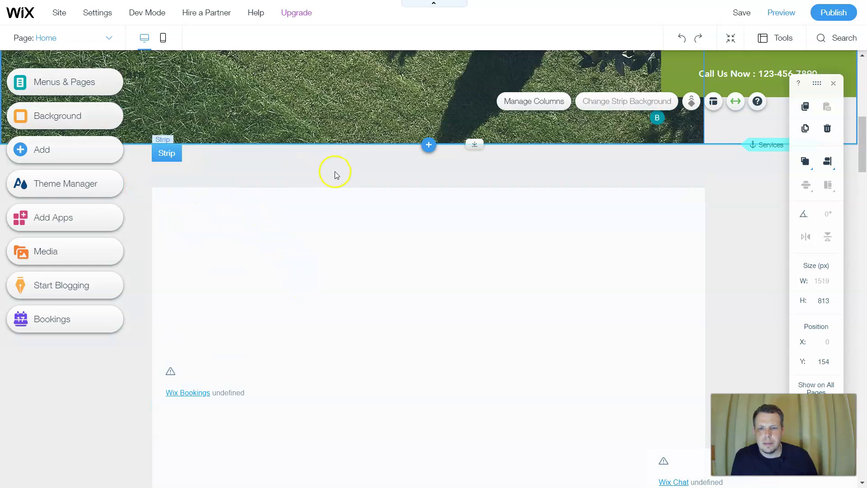
{"action": "scroll", "coordinate": [335, 170], "scroll_direction": "up", "scroll_amount": 8}
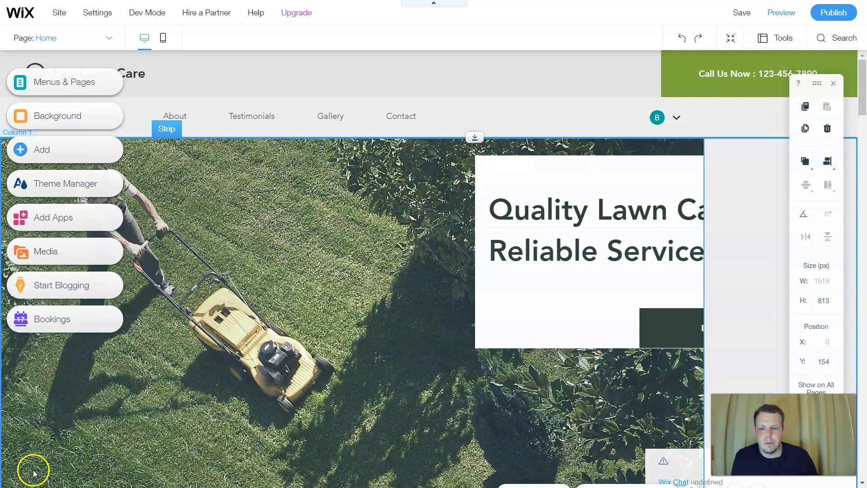
Step: Compare the hero section with the six service cards below it, from Landscaping to Grass Installation
{"action": "scroll", "coordinate": [34, 468], "scroll_direction": "down", "scroll_amount": 8}
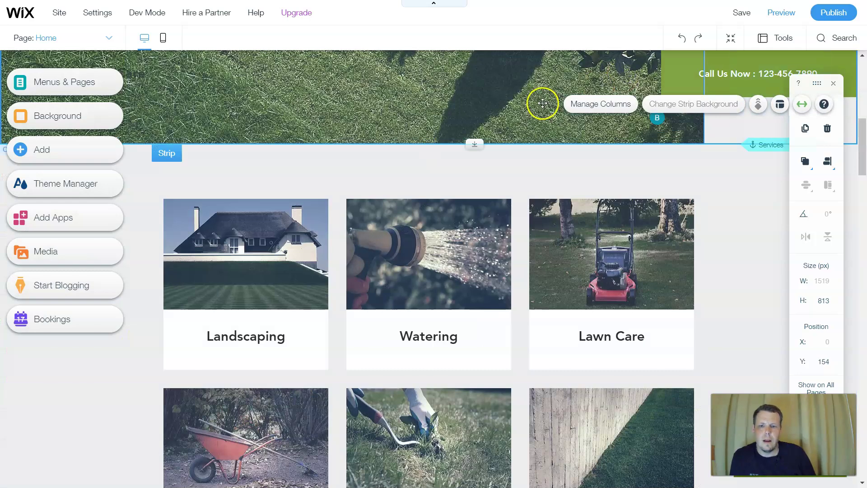
{"action": "scroll", "coordinate": [510, 117], "scroll_direction": "down", "scroll_amount": 3}
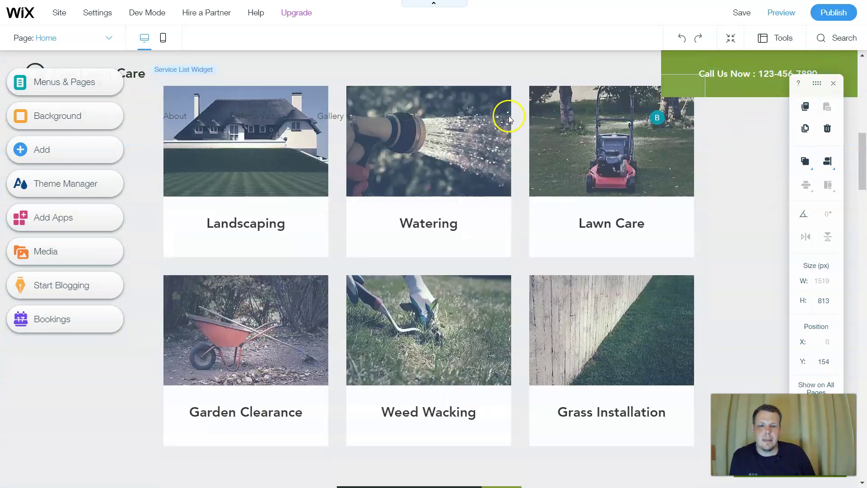
{"action": "scroll", "coordinate": [384, 200], "scroll_direction": "up", "scroll_amount": 10}
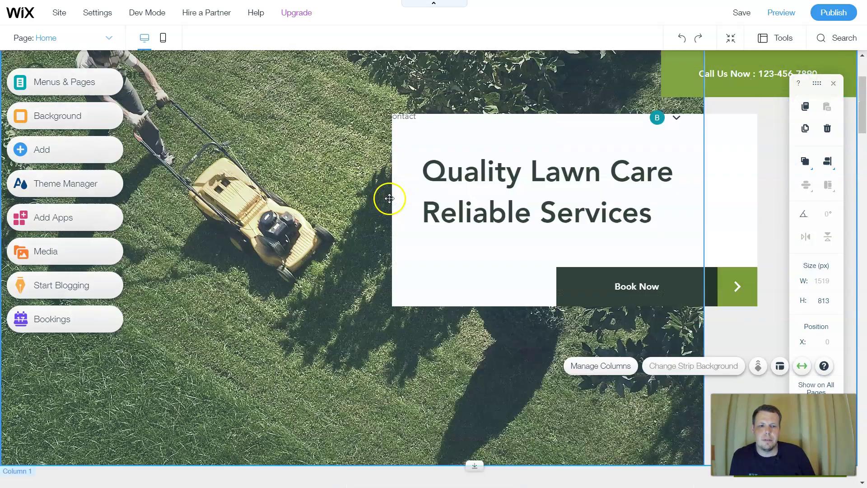
{"action": "scroll", "coordinate": [519, 233], "scroll_direction": "down", "scroll_amount": 1}
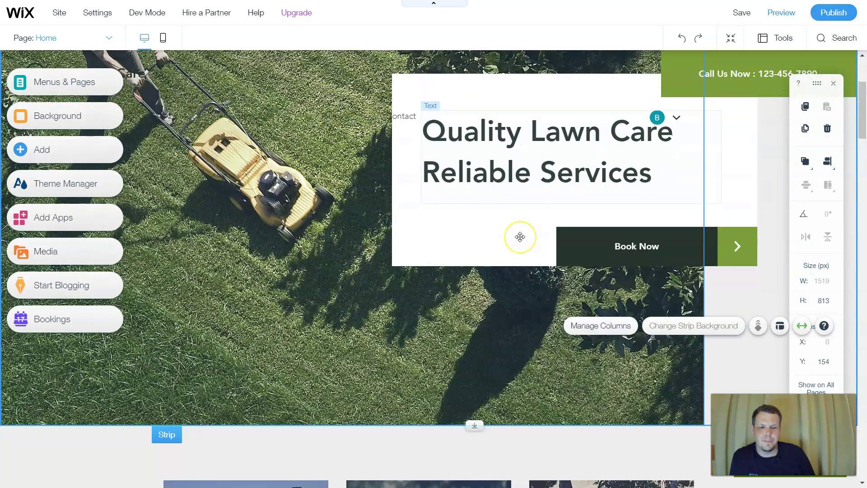
{"action": "scroll", "coordinate": [520, 237], "scroll_direction": "down", "scroll_amount": 6}
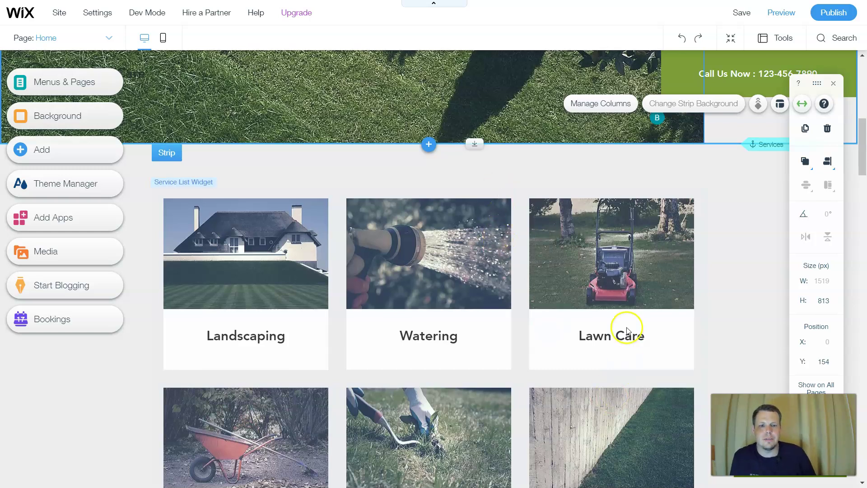
{"action": "scroll", "coordinate": [534, 169], "scroll_direction": "down", "scroll_amount": 3}
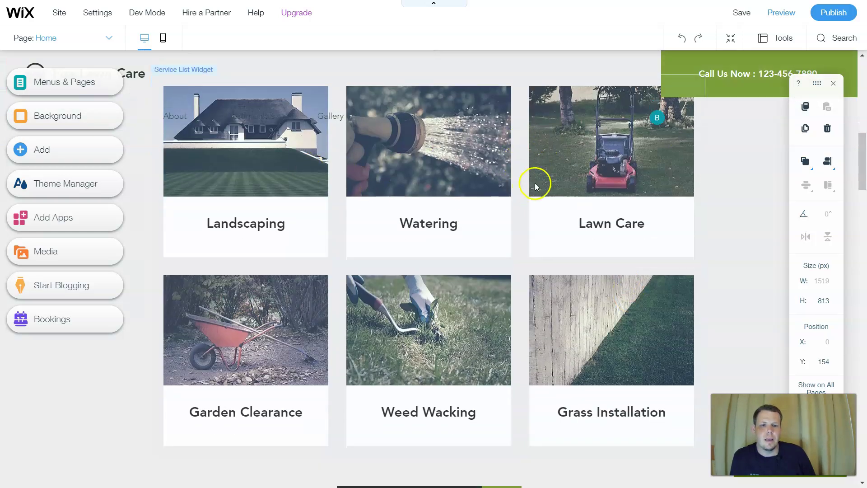
Step: Preview the site, open the Landscaping service page and look through its booking details, description and contact form
{"action": "left_click", "coordinate": [785, 17]}
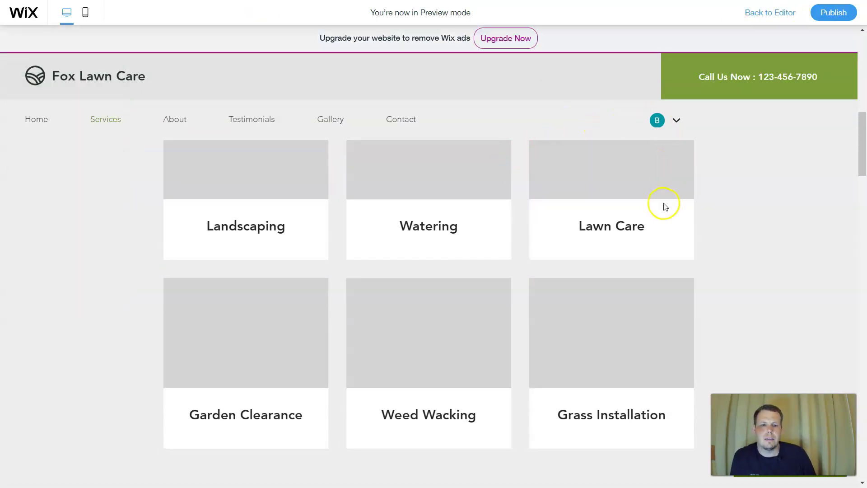
{"action": "scroll", "coordinate": [671, 198], "scroll_direction": "up", "scroll_amount": 1}
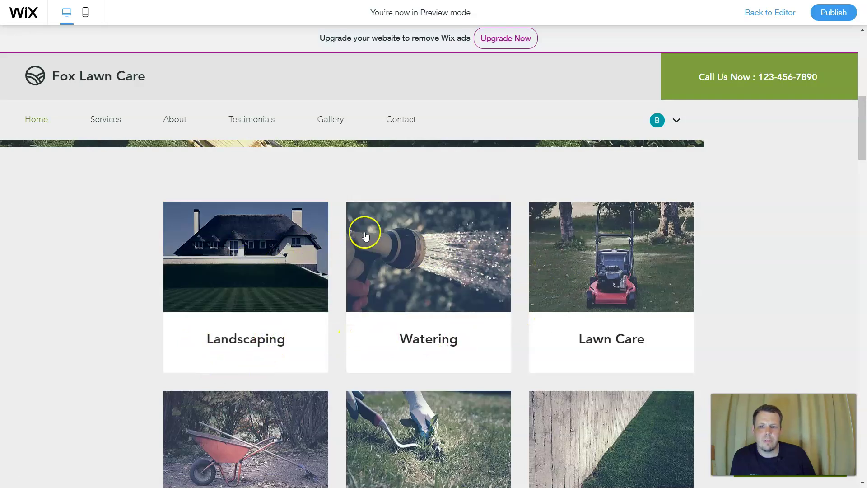
{"action": "left_click", "coordinate": [665, 269]}
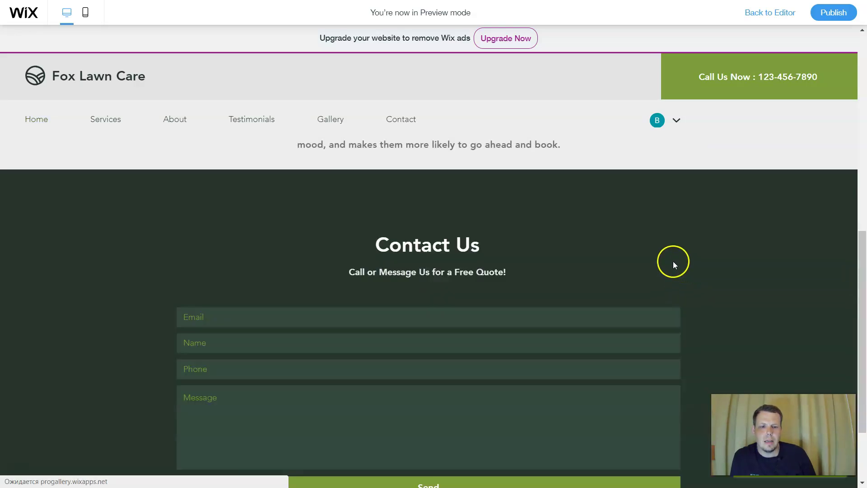
{"action": "scroll", "coordinate": [588, 255], "scroll_direction": "down", "scroll_amount": 3}
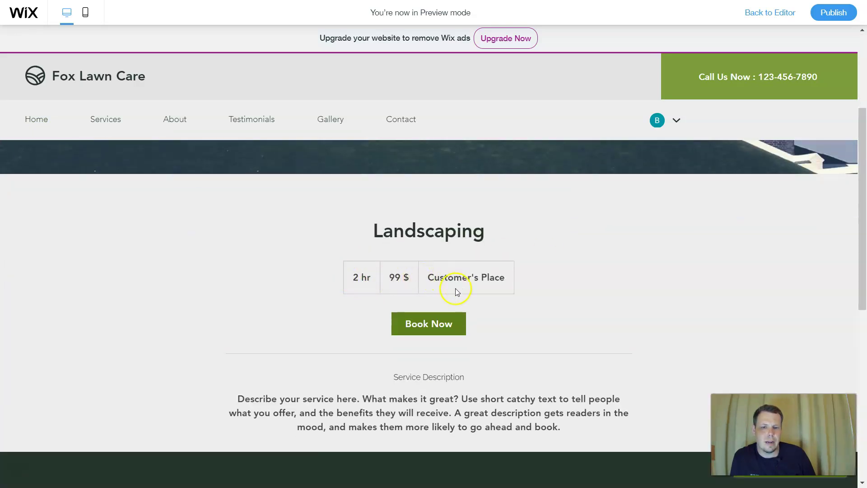
{"action": "scroll", "coordinate": [551, 288], "scroll_direction": "up", "scroll_amount": 4}
{"action": "scroll", "coordinate": [553, 277], "scroll_direction": "down", "scroll_amount": 7}
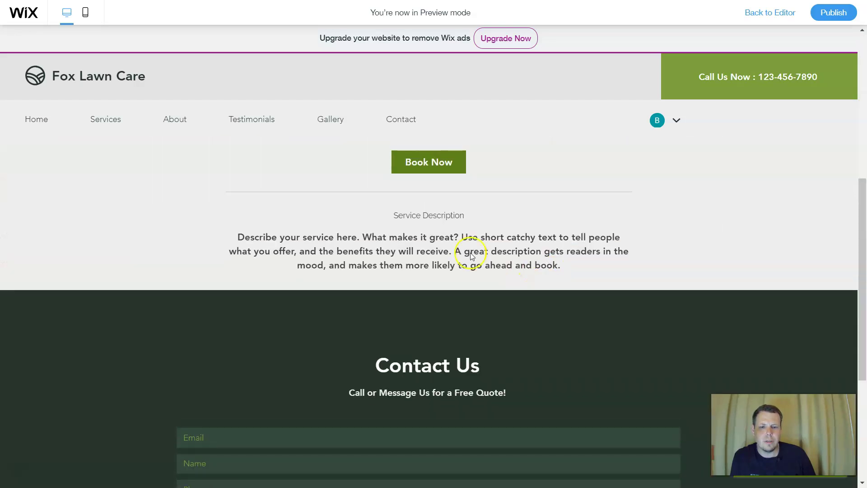
{"action": "scroll", "coordinate": [470, 258], "scroll_direction": "up", "scroll_amount": 4}
{"action": "scroll", "coordinate": [584, 283], "scroll_direction": "down", "scroll_amount": 9}
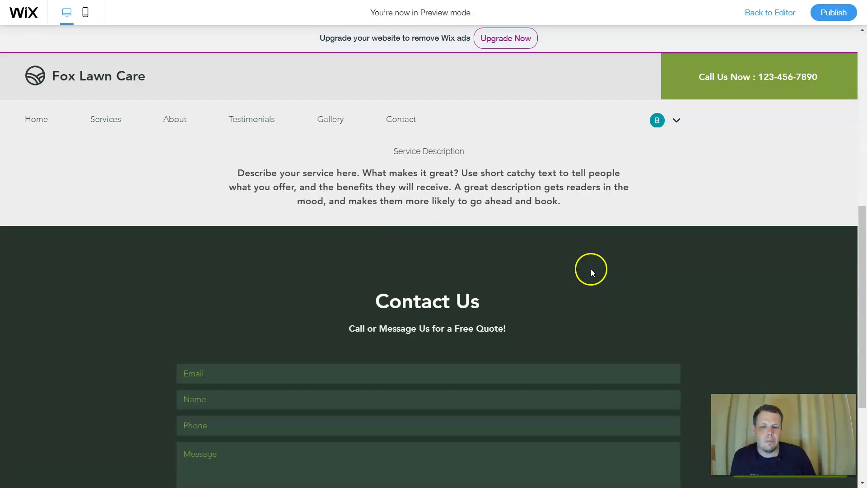
Step: Look back over the previewed Landscaping page, from the contact form up to its cover photo and title
{"action": "scroll", "coordinate": [596, 262], "scroll_direction": "up", "scroll_amount": 7}
{"action": "scroll", "coordinate": [595, 260], "scroll_direction": "up", "scroll_amount": 6}
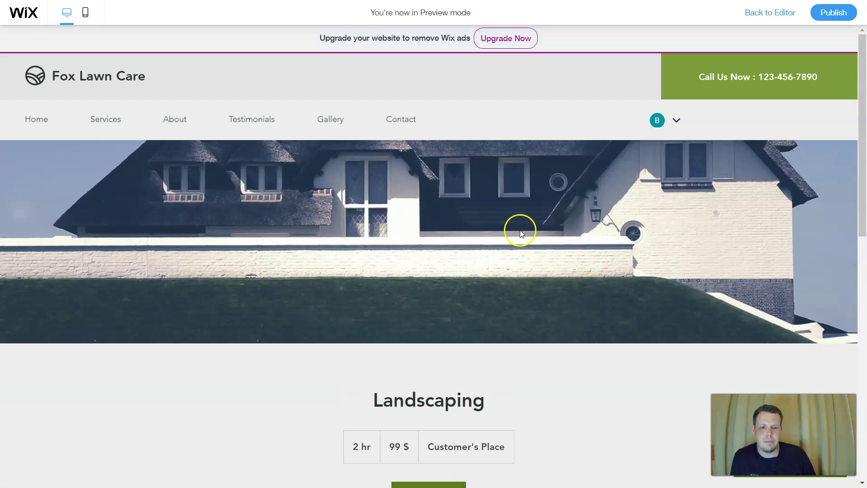
{"action": "scroll", "coordinate": [481, 201], "scroll_direction": "down", "scroll_amount": 8}
{"action": "scroll", "coordinate": [482, 202], "scroll_direction": "up", "scroll_amount": 5}
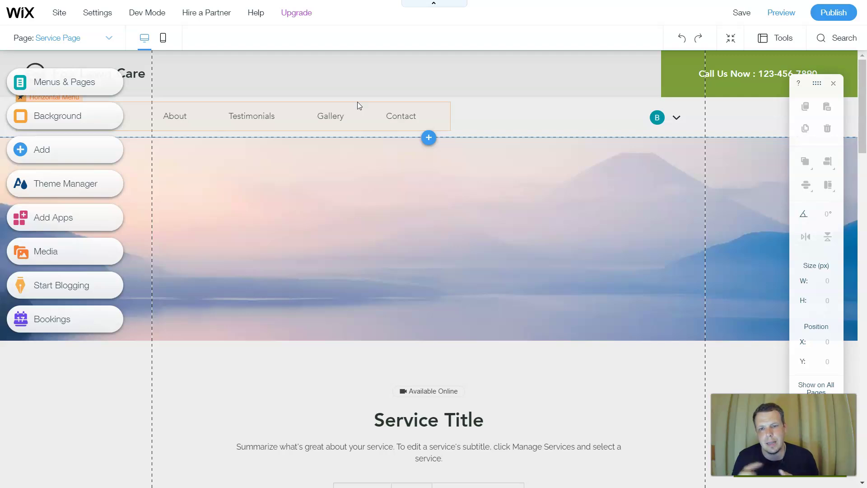
Step: Return to the editor and examine the Service Page template, from its cover image to the upcoming sessions list
{"action": "left_click", "coordinate": [358, 81]}
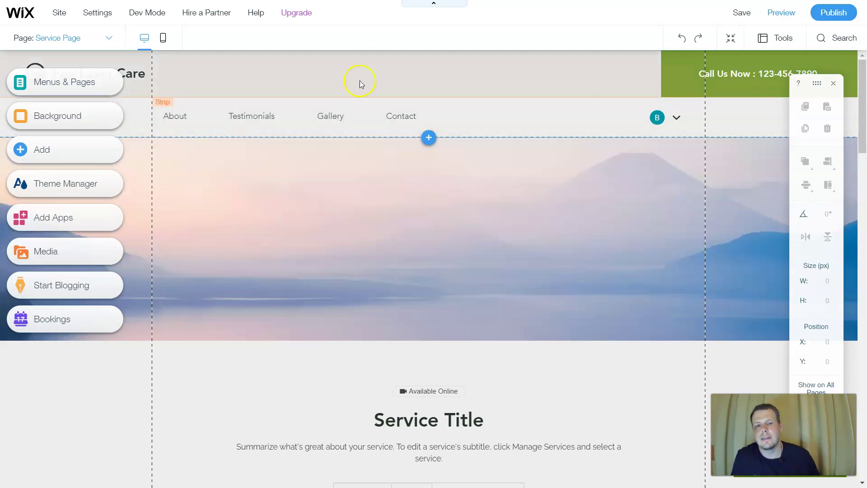
{"action": "scroll", "coordinate": [531, 323], "scroll_direction": "down", "scroll_amount": 1}
{"action": "scroll", "coordinate": [531, 316], "scroll_direction": "down", "scroll_amount": 5}
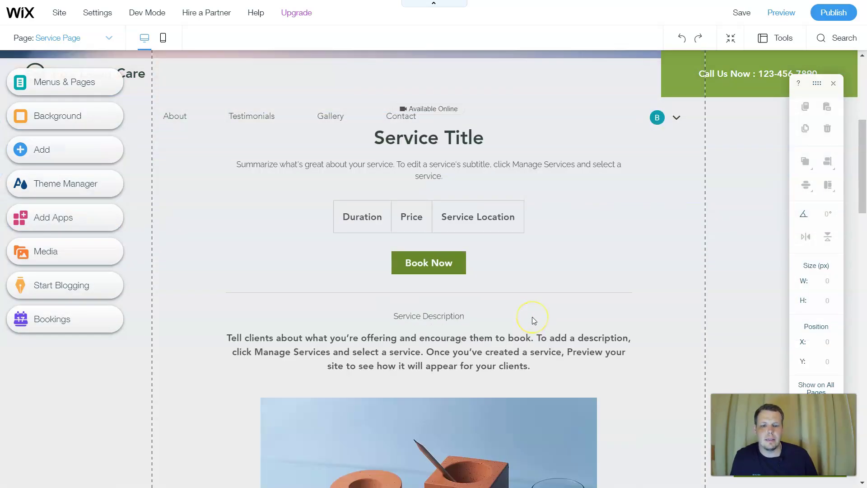
{"action": "scroll", "coordinate": [532, 316], "scroll_direction": "up", "scroll_amount": 5}
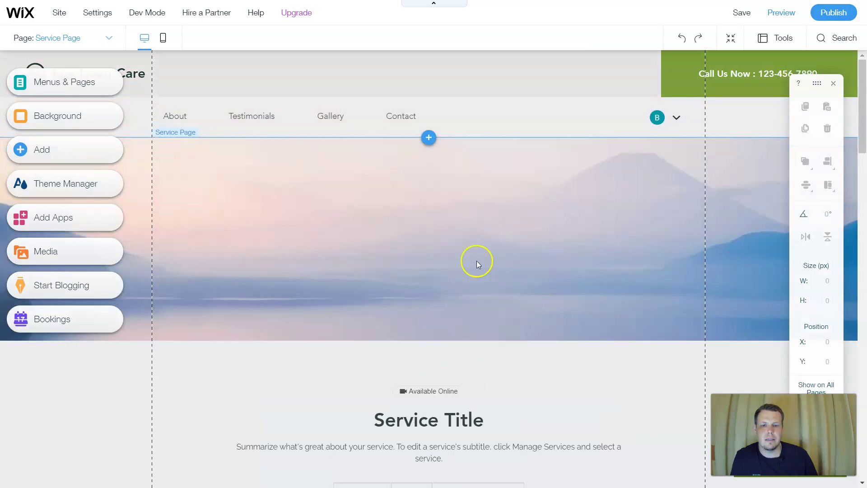
{"action": "scroll", "coordinate": [476, 261], "scroll_direction": "down", "scroll_amount": 10}
{"action": "scroll", "coordinate": [461, 251], "scroll_direction": "down", "scroll_amount": 5}
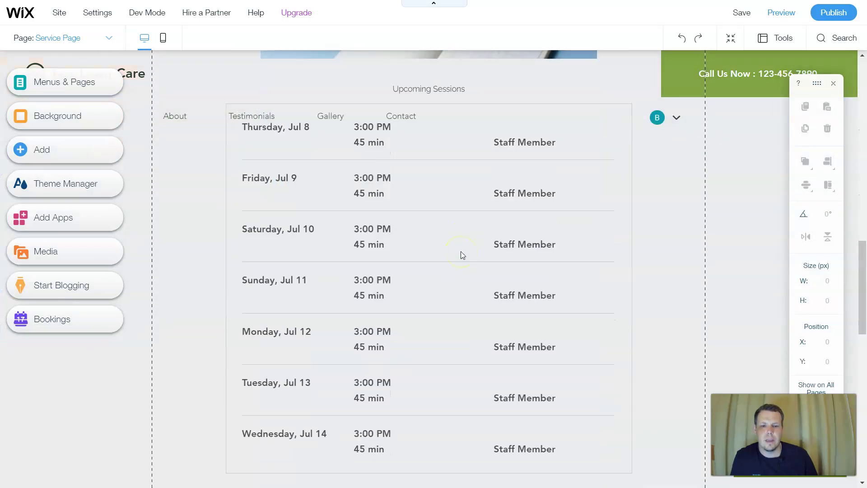
{"action": "scroll", "coordinate": [461, 251], "scroll_direction": "up", "scroll_amount": 15}
Step: Switch the editor to the site's Home page and close the page list
{"action": "left_click", "coordinate": [183, 109]}
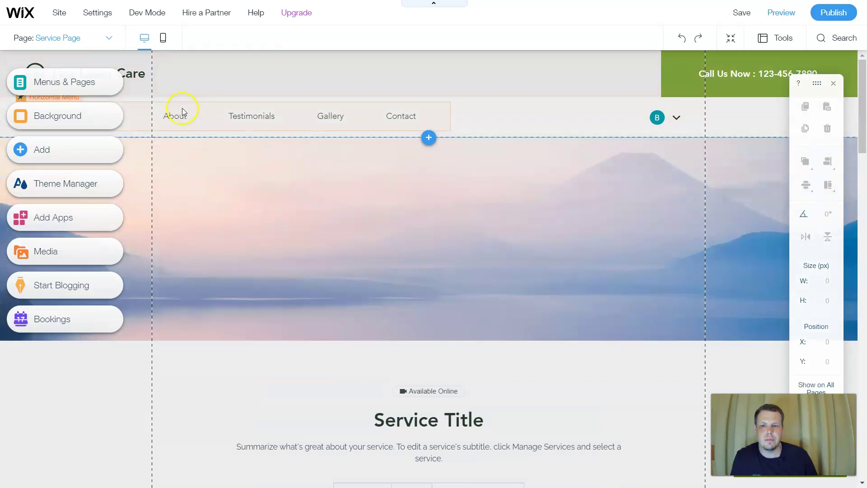
{"action": "left_click", "coordinate": [93, 82]}
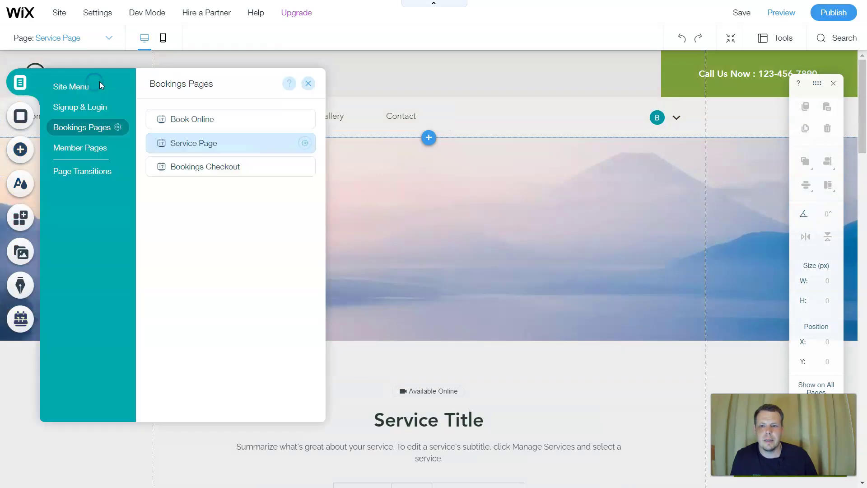
{"action": "left_click", "coordinate": [75, 87]}
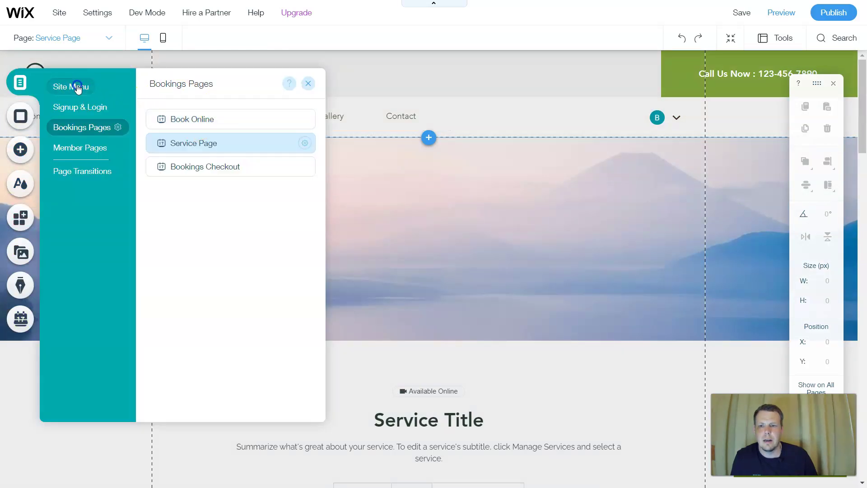
{"action": "left_click", "coordinate": [186, 120]}
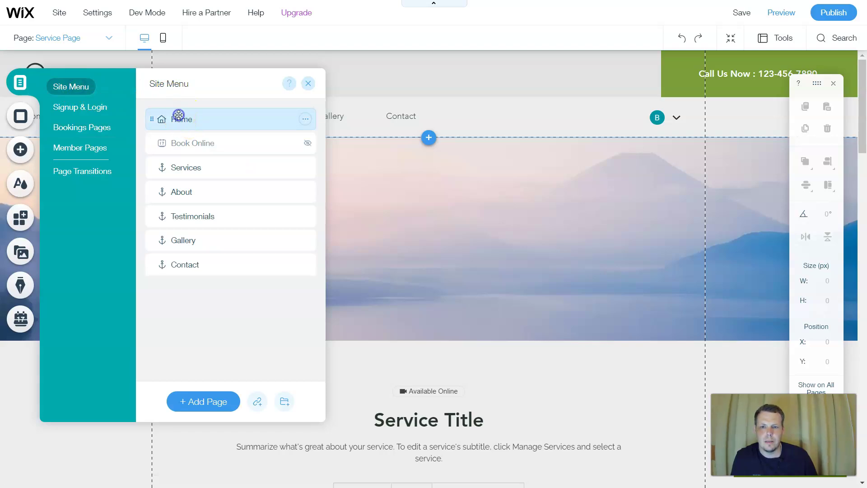
{"action": "double_click", "coordinate": [179, 116]}
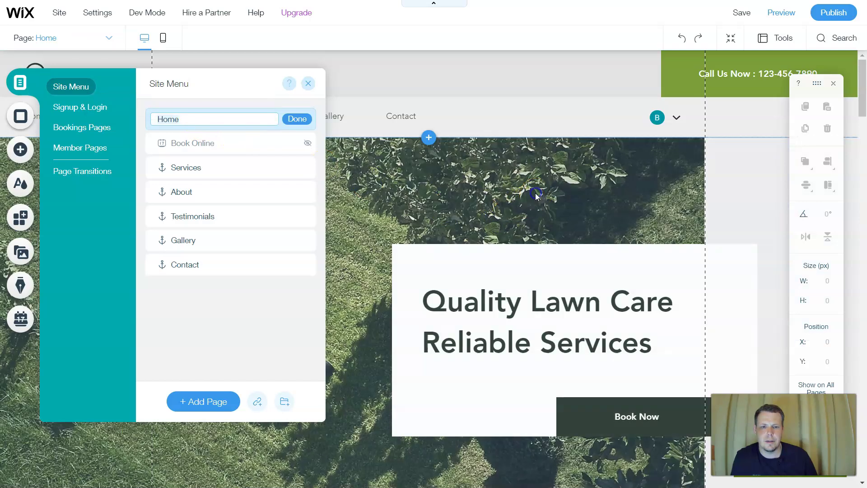
{"action": "left_click", "coordinate": [308, 84]}
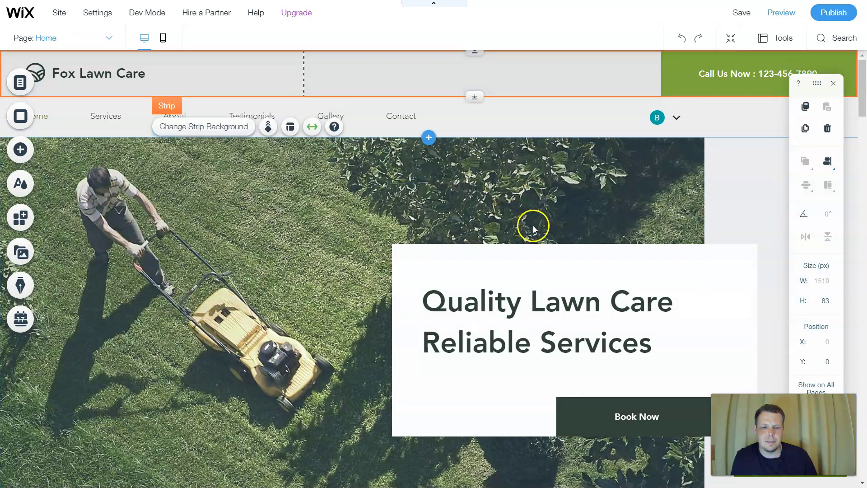
Step: Select the Home page's service list widget and open the management of its services
{"action": "scroll", "coordinate": [509, 223], "scroll_direction": "down", "scroll_amount": 4}
{"action": "scroll", "coordinate": [507, 221], "scroll_direction": "down", "scroll_amount": 6}
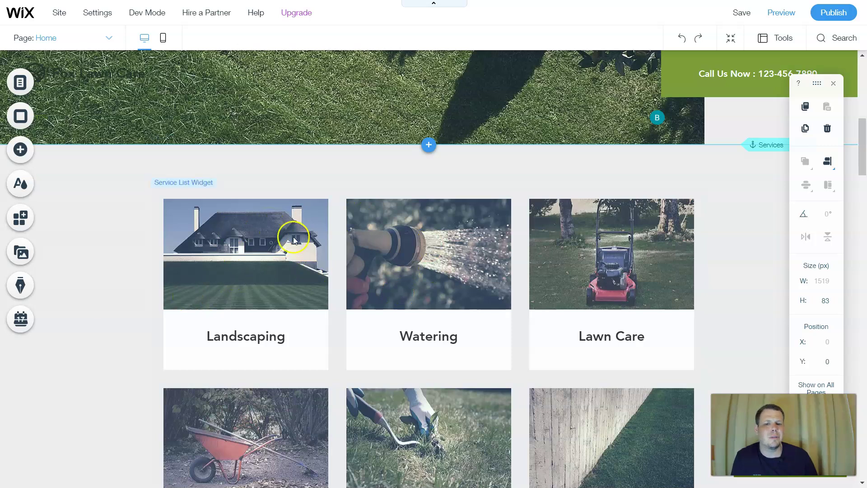
{"action": "right_click", "coordinate": [265, 261]}
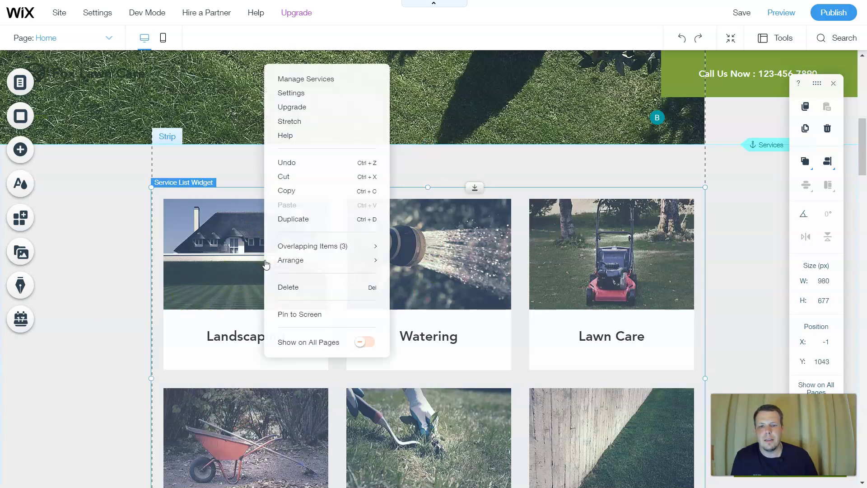
{"action": "mouse_move", "coordinate": [266, 264]}
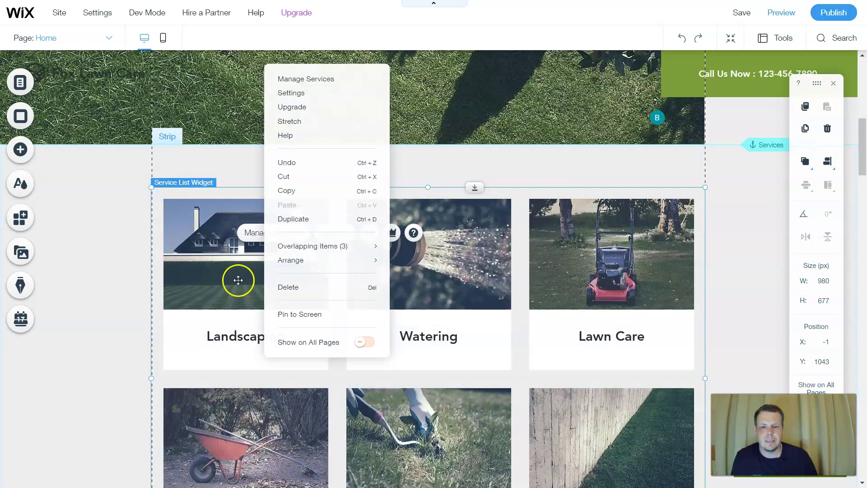
{"action": "left_click", "coordinate": [195, 330]}
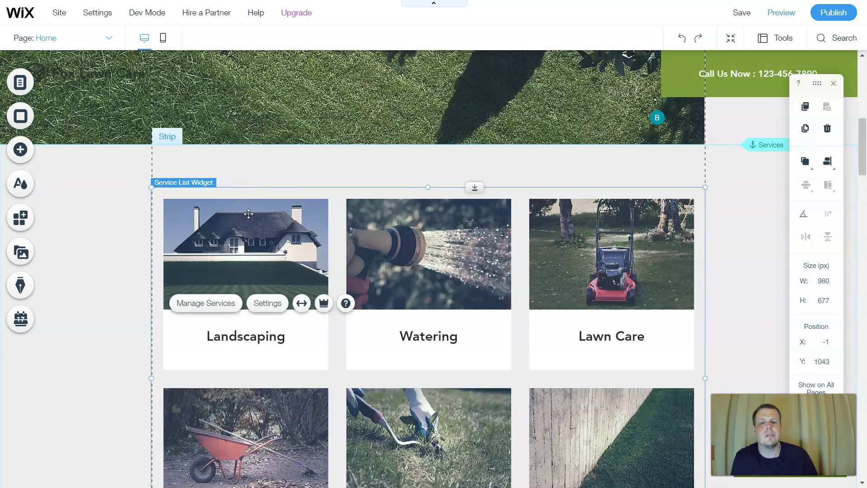
{"action": "left_click", "coordinate": [221, 302]}
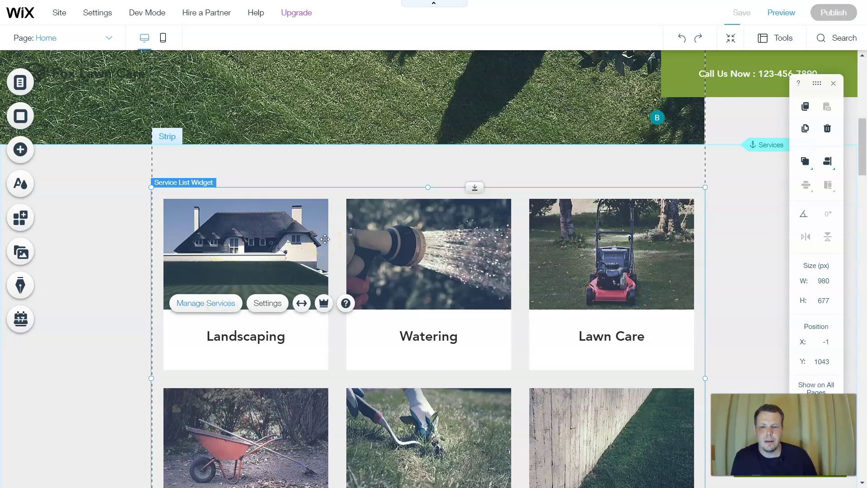
{"action": "left_click", "coordinate": [214, 301]}
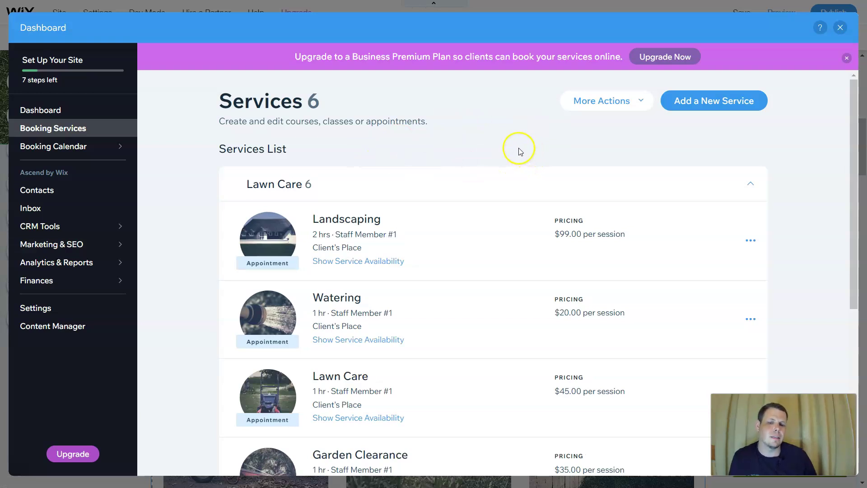
Step: Collapse and expand the Lawn Care category to examine the services it groups
{"action": "left_click", "coordinate": [279, 184]}
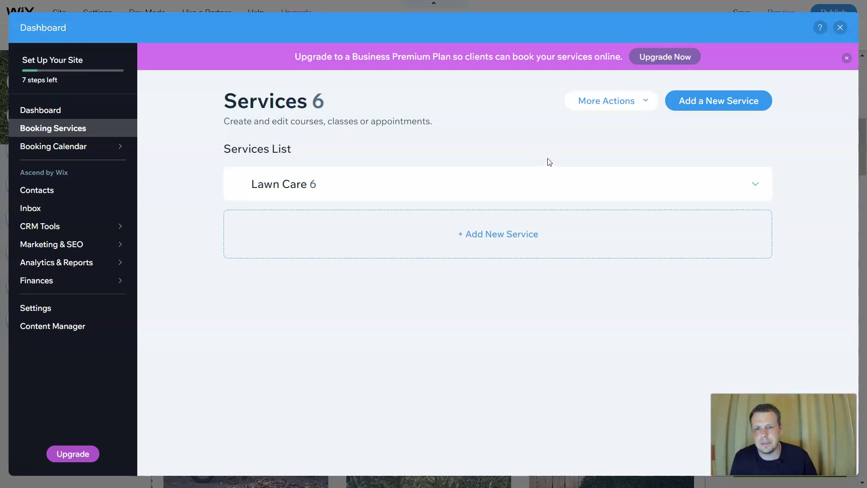
{"action": "left_click", "coordinate": [295, 185]}
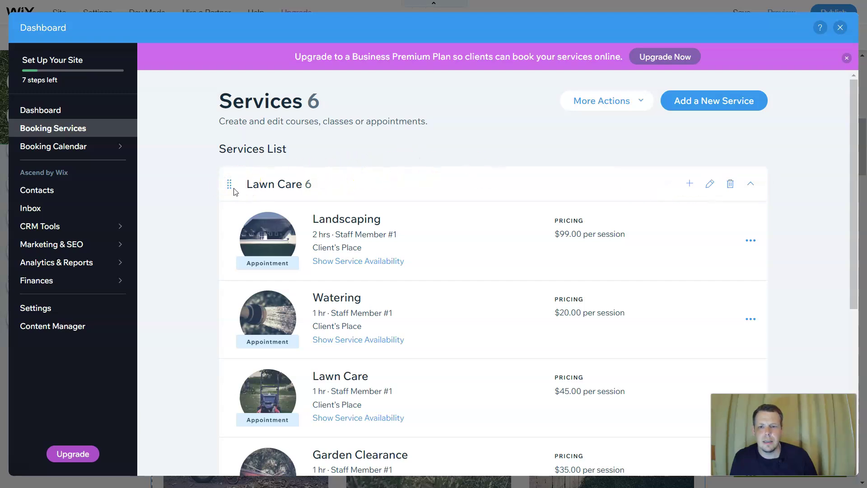
{"action": "left_click", "coordinate": [264, 185]}
{"action": "left_click", "coordinate": [327, 186]}
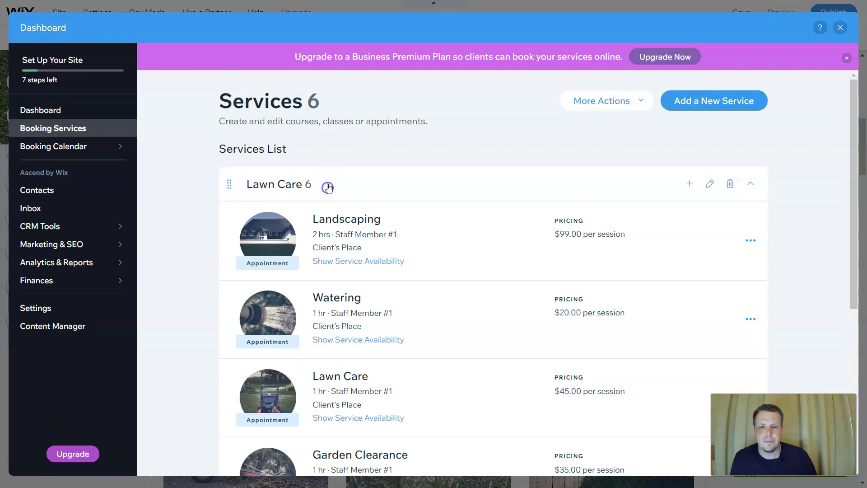
{"action": "left_click", "coordinate": [553, 178]}
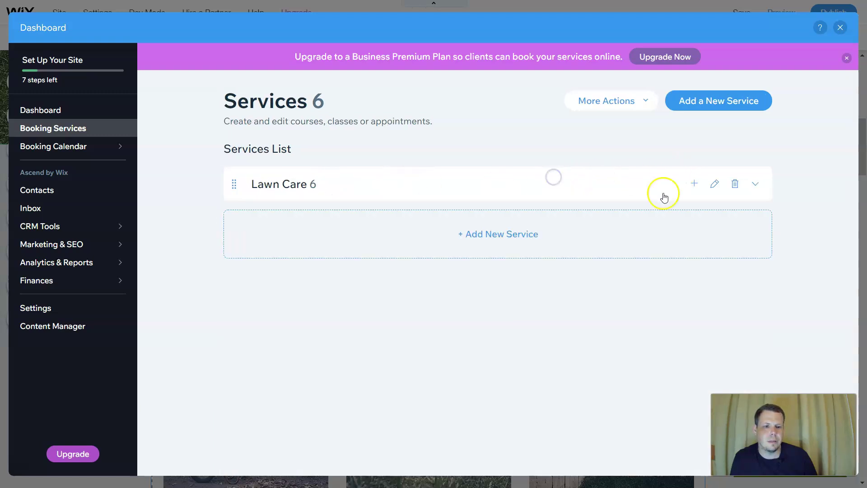
{"action": "left_click", "coordinate": [290, 184]}
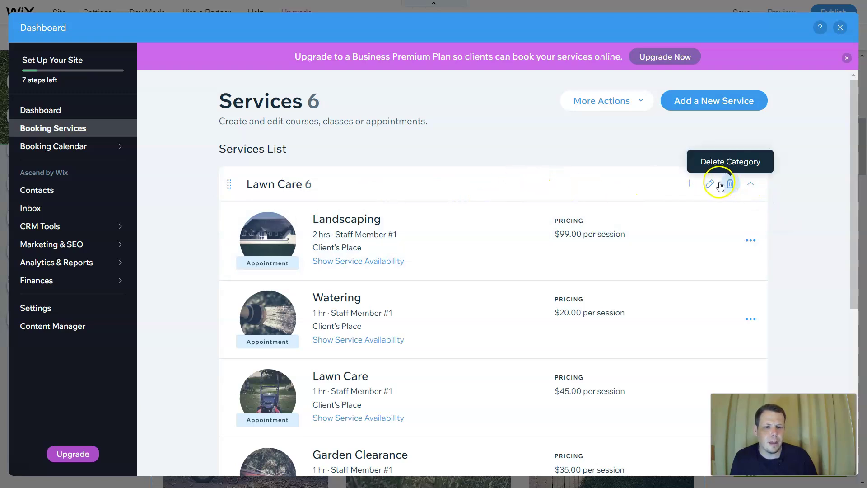
Step: Rename the Lawn Care category as "Lawn care" and save the name
{"action": "left_click", "coordinate": [701, 187]}
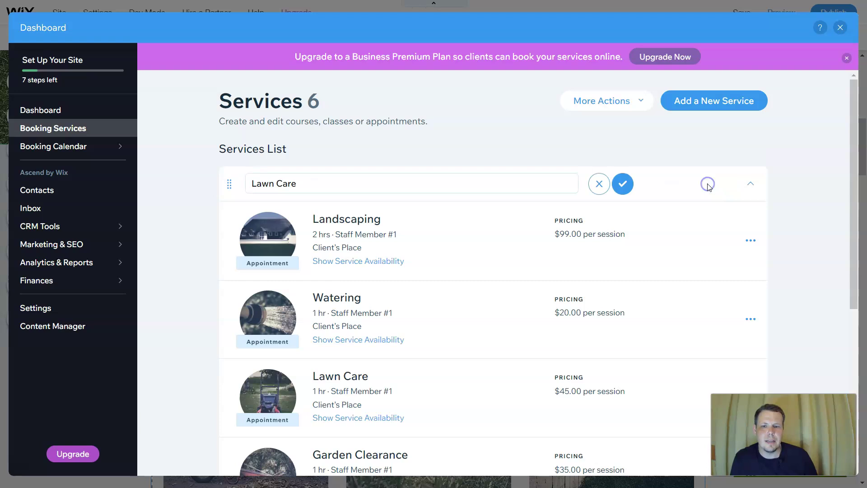
{"action": "left_click", "coordinate": [335, 184]}
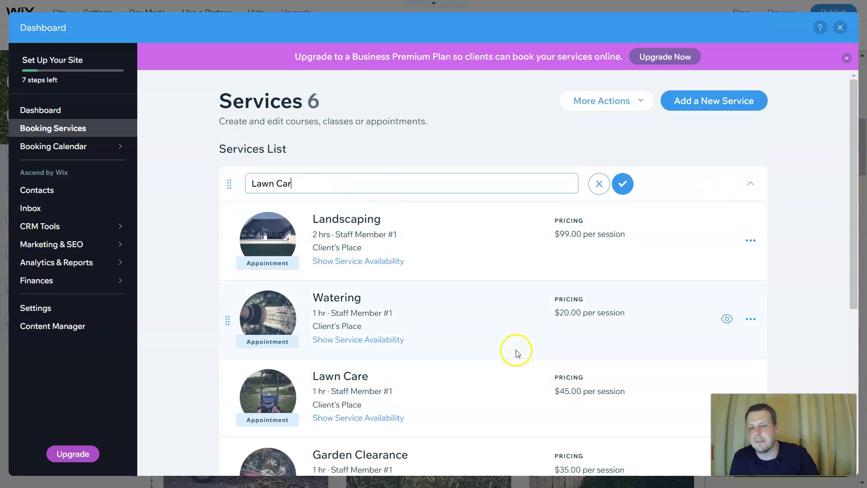
{"action": "key", "text": "BackSpace"}
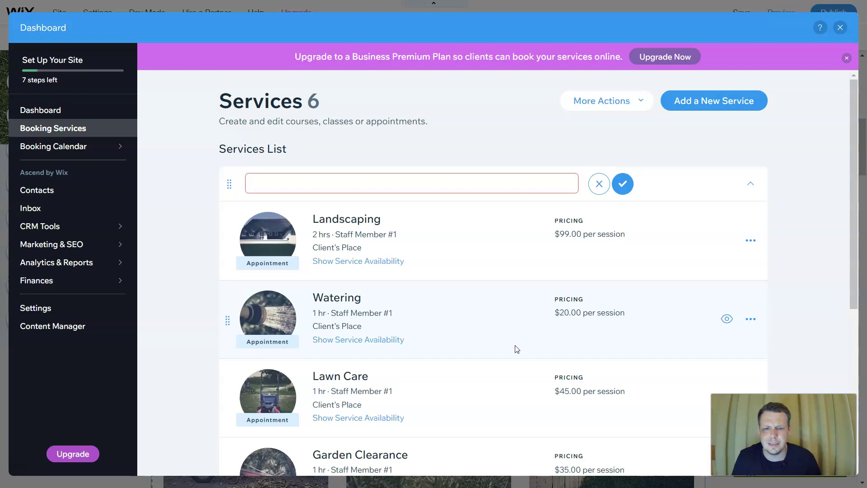
{"action": "type", "text": "Lawn care"}
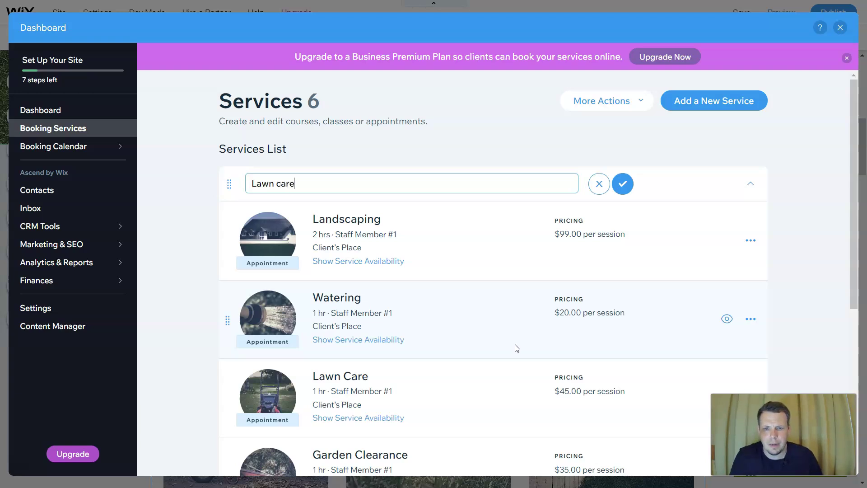
{"action": "left_click", "coordinate": [622, 183]}
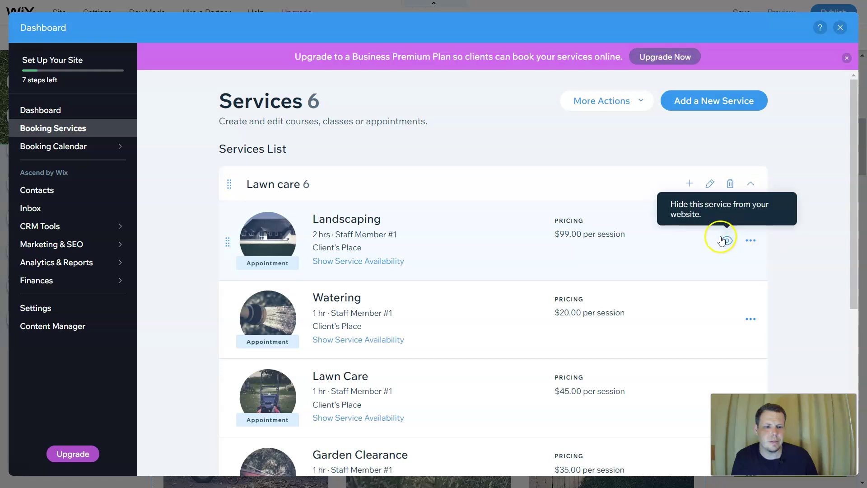
Step: Open the Landscaping service for editing and look through its general info, images, service type, session duration and price
{"action": "left_click", "coordinate": [749, 238]}
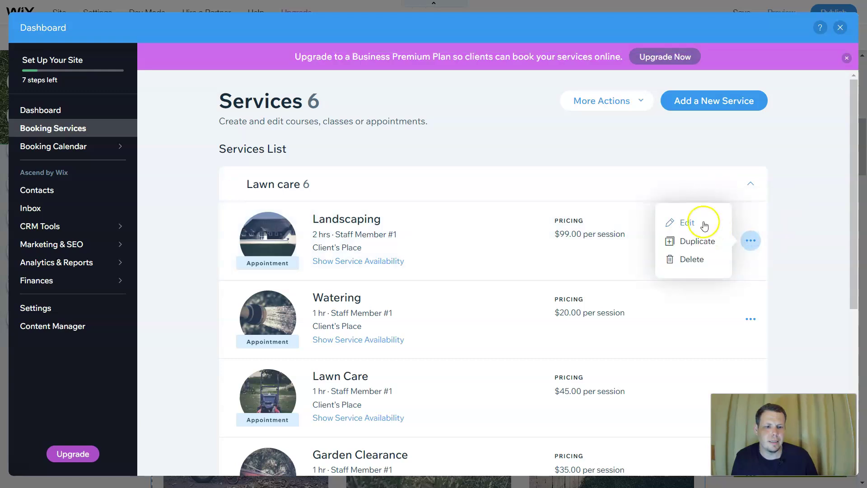
{"action": "left_click", "coordinate": [701, 224]}
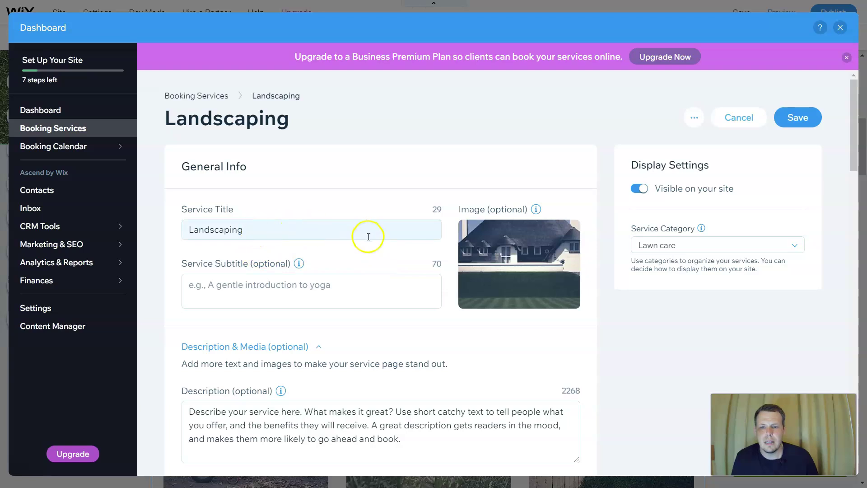
{"action": "scroll", "coordinate": [440, 203], "scroll_direction": "down", "scroll_amount": 8}
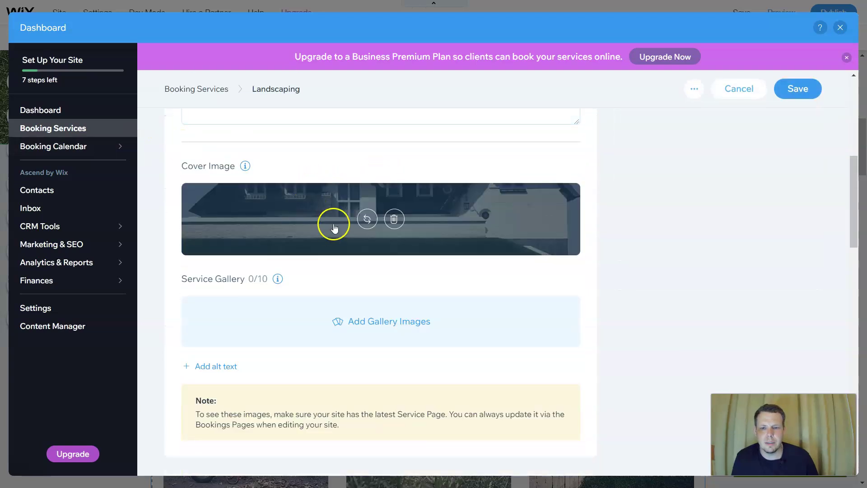
{"action": "scroll", "coordinate": [654, 176], "scroll_direction": "down", "scroll_amount": 4}
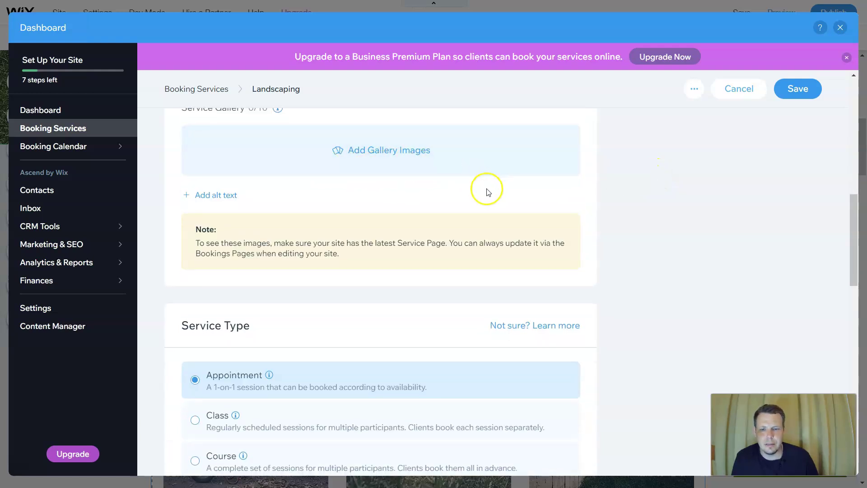
{"action": "scroll", "coordinate": [486, 189], "scroll_direction": "down", "scroll_amount": 3}
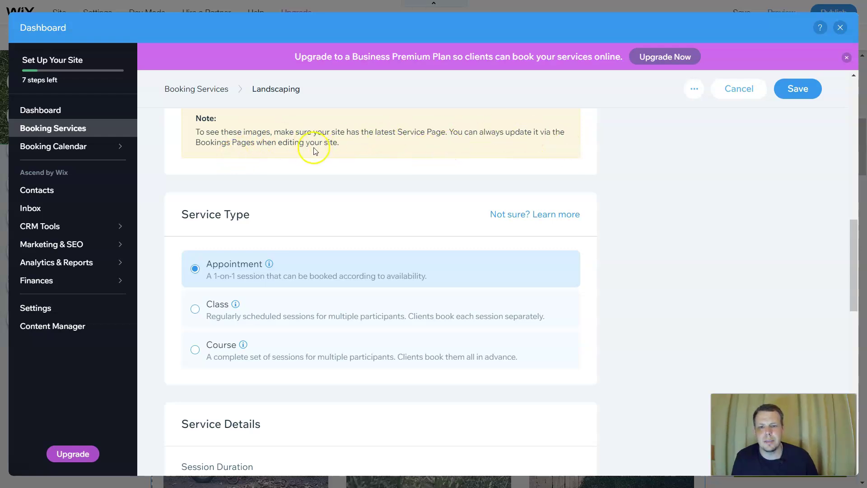
{"action": "scroll", "coordinate": [426, 174], "scroll_direction": "down", "scroll_amount": 2}
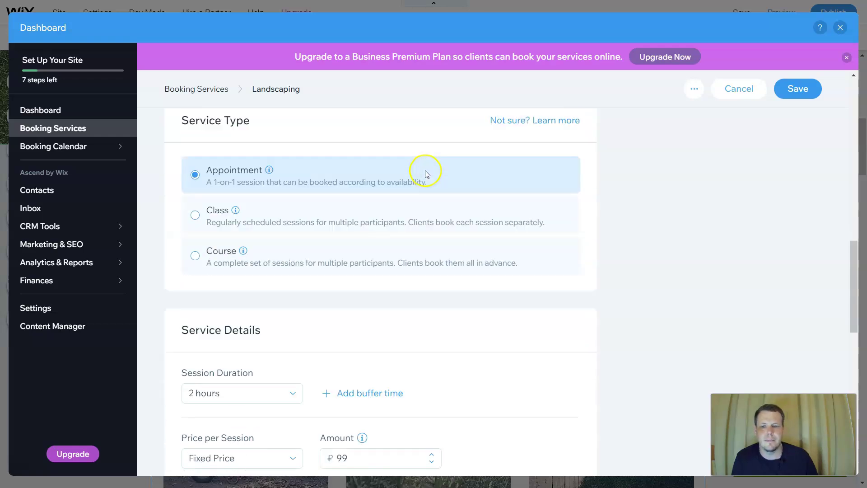
{"action": "scroll", "coordinate": [434, 169], "scroll_direction": "down", "scroll_amount": 1}
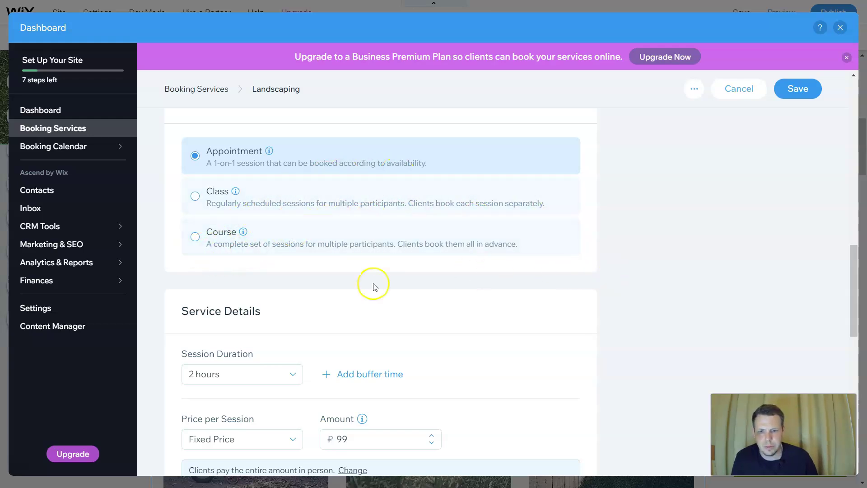
Step: Try the Class service type for the Landscaping service and switch back to Appointment
{"action": "scroll", "coordinate": [352, 232], "scroll_direction": "down", "scroll_amount": 1}
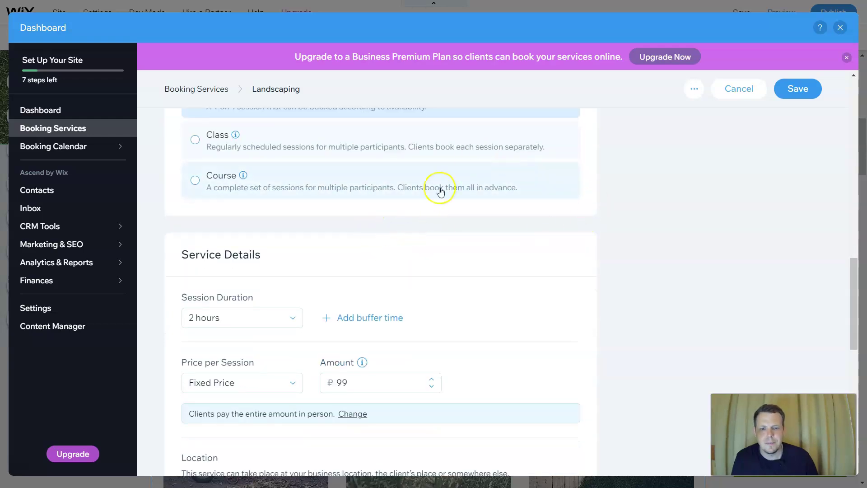
{"action": "scroll", "coordinate": [440, 192], "scroll_direction": "up", "scroll_amount": 2}
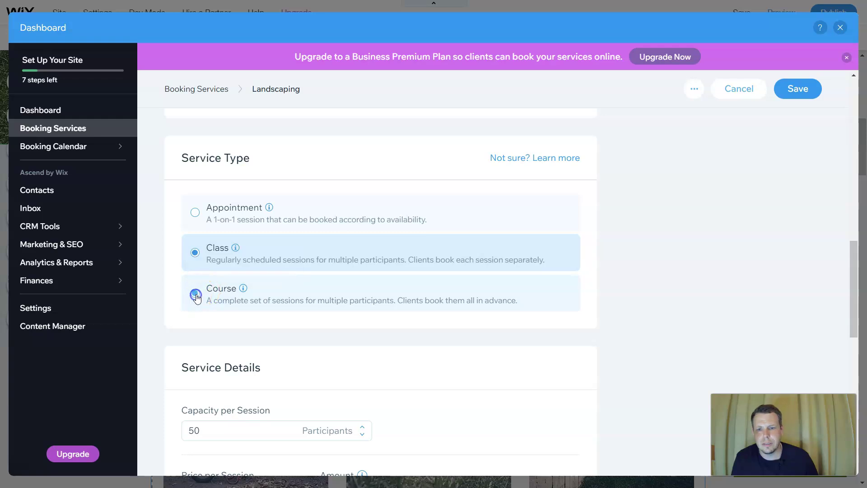
{"action": "left_click", "coordinate": [195, 213]}
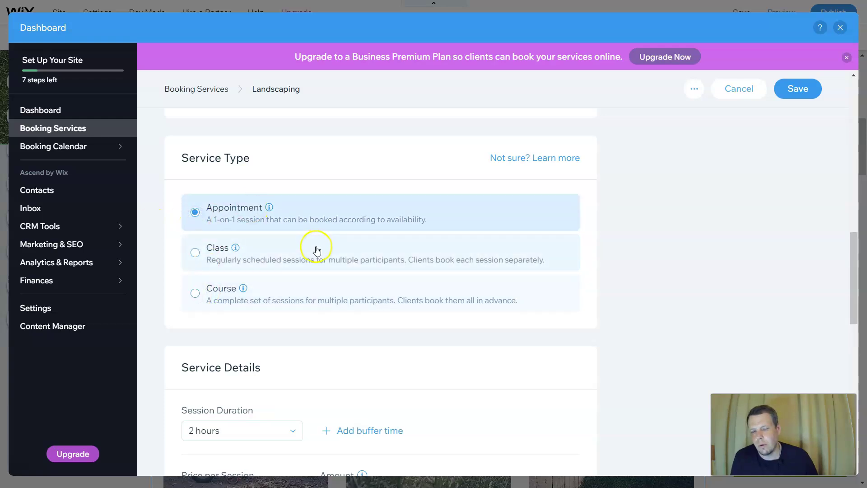
Step: Set the Landscaping service's session duration to 1 hour and its fixed price amount to 50
{"action": "scroll", "coordinate": [383, 288], "scroll_direction": "down", "scroll_amount": 2}
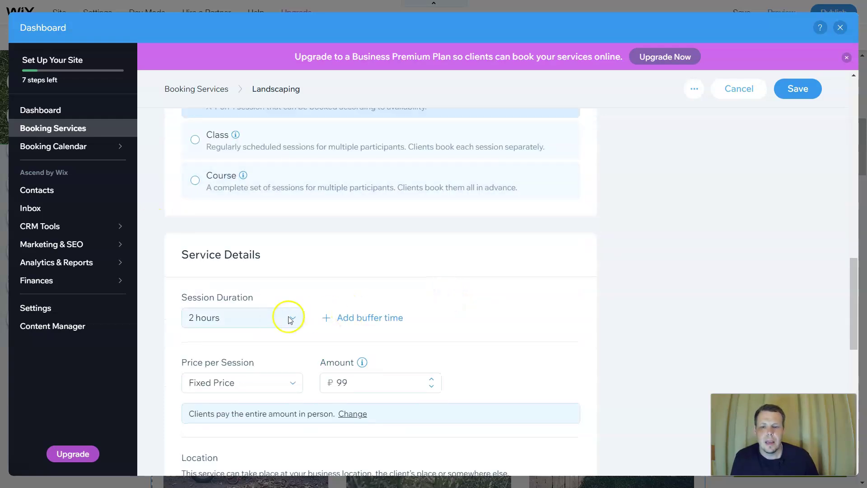
{"action": "left_click", "coordinate": [269, 322]}
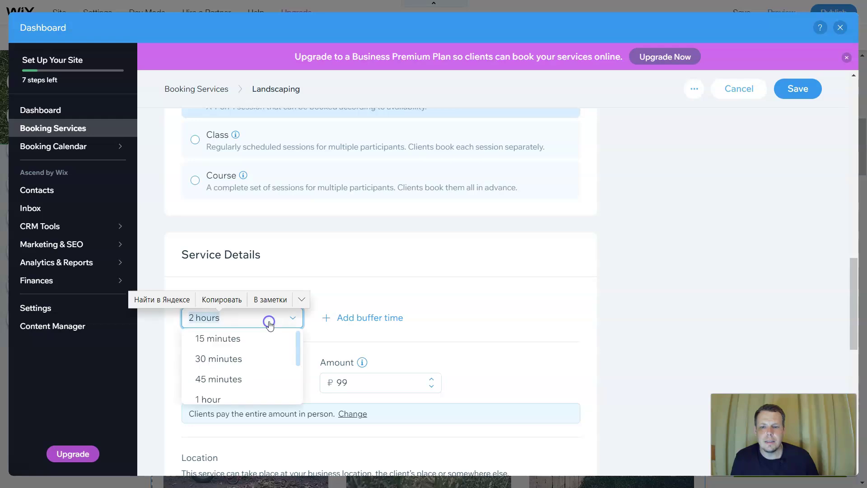
{"action": "left_click", "coordinate": [228, 398]}
{"action": "left_click", "coordinate": [363, 389]}
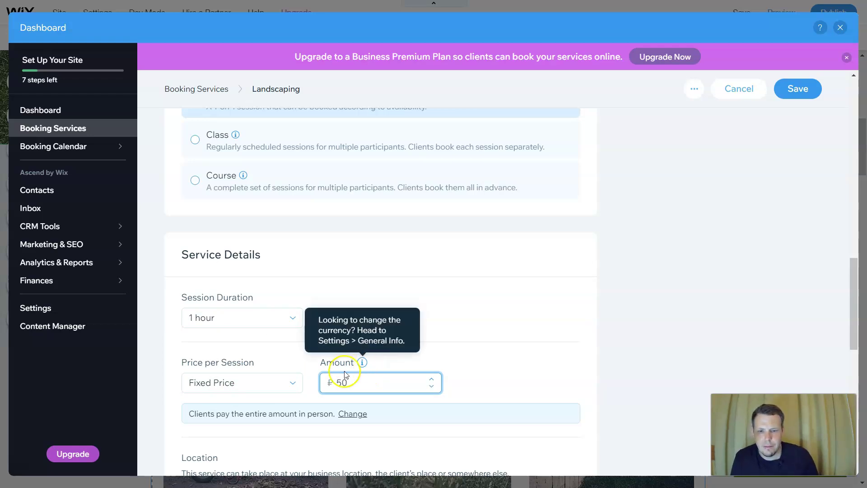
Step: Switch the price per session to Custom Price and read the note on charging clients for online bookings
{"action": "left_click", "coordinate": [247, 382]}
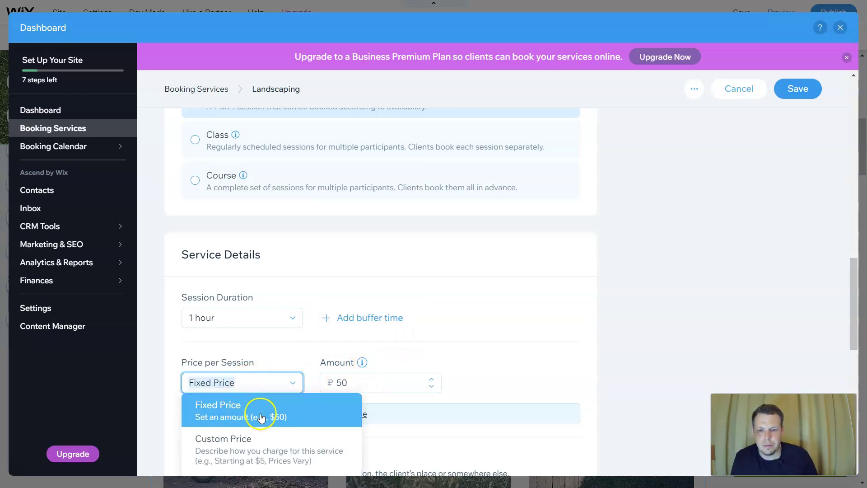
{"action": "scroll", "coordinate": [261, 414], "scroll_direction": "down", "scroll_amount": 3}
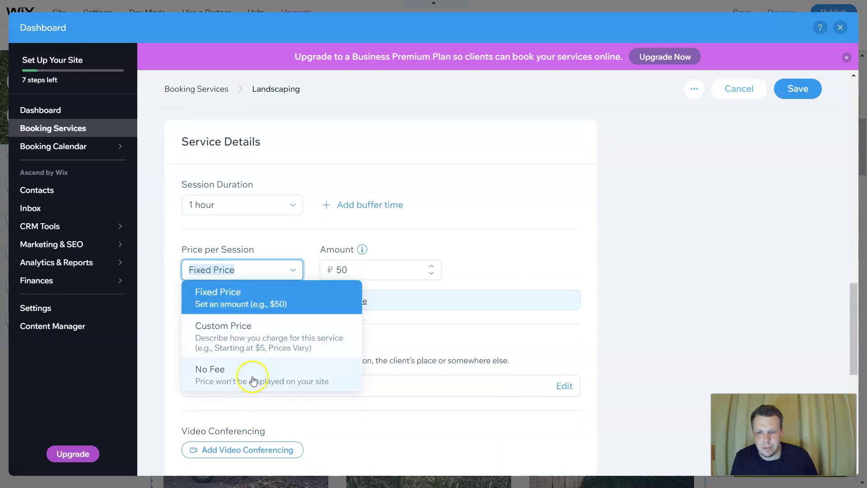
{"action": "left_click", "coordinate": [282, 340]}
{"action": "left_click", "coordinate": [314, 307]}
{"action": "left_click", "coordinate": [409, 307]}
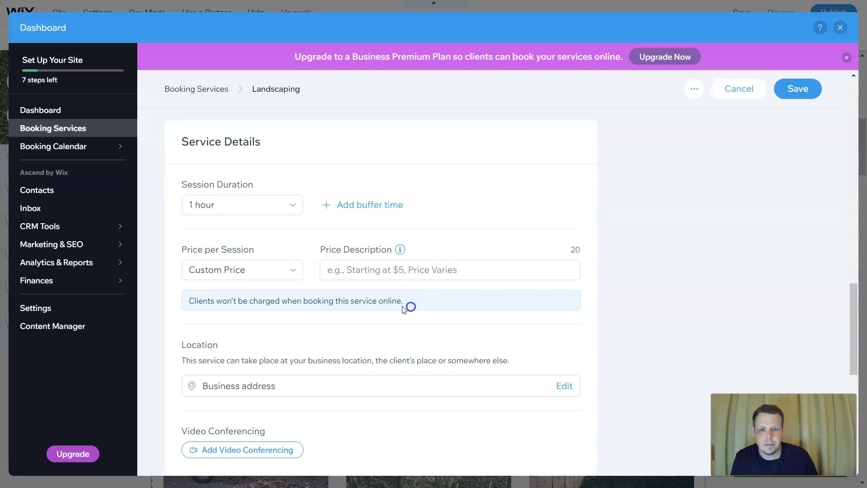
{"action": "triple_click", "coordinate": [391, 301]}
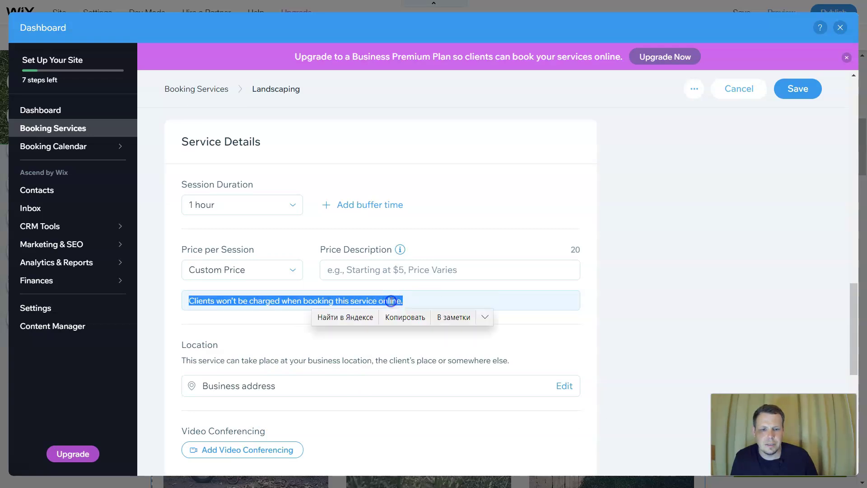
{"action": "left_click", "coordinate": [538, 324]}
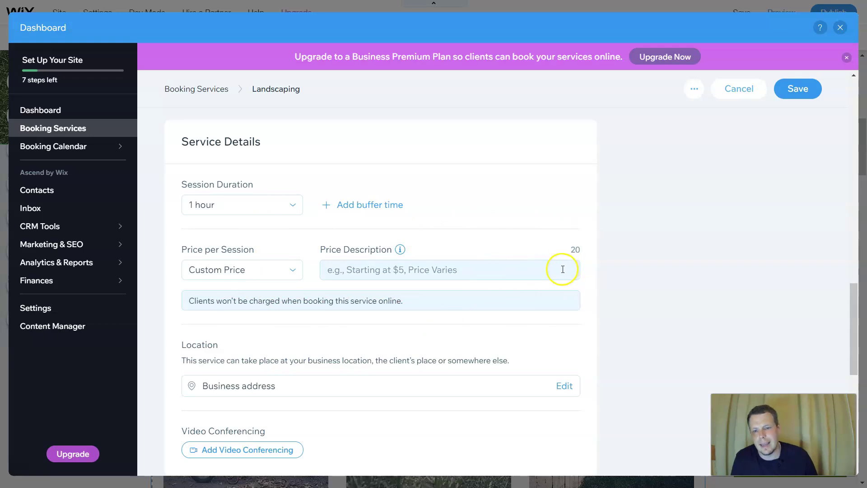
Step: Try to edit the service's location, dismiss the save request, and try to save the service directly
{"action": "scroll", "coordinate": [534, 309], "scroll_direction": "down", "scroll_amount": 1}
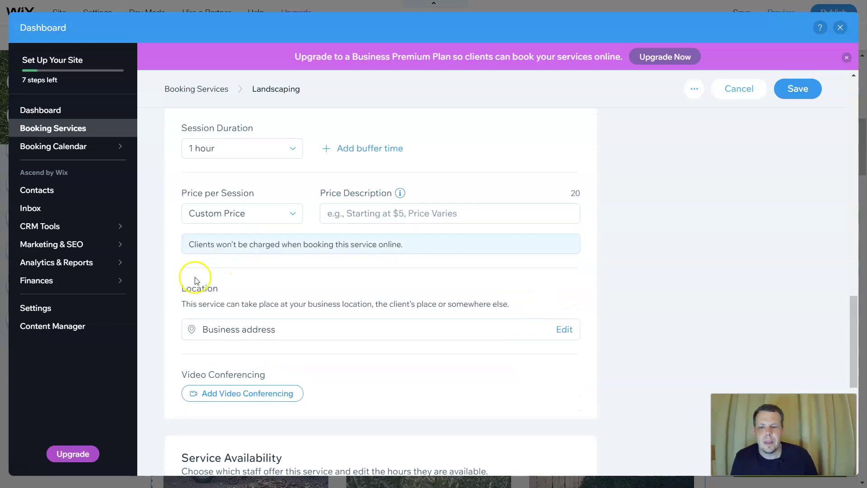
{"action": "left_click", "coordinate": [302, 328]}
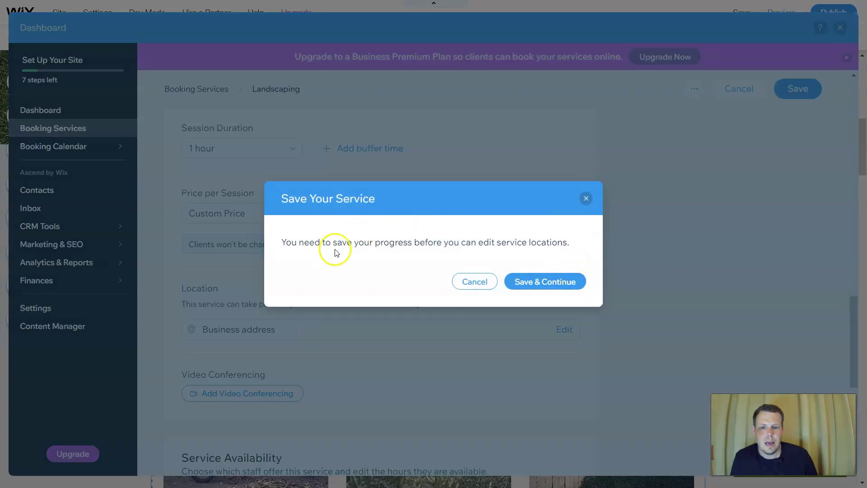
{"action": "left_click", "coordinate": [586, 197]}
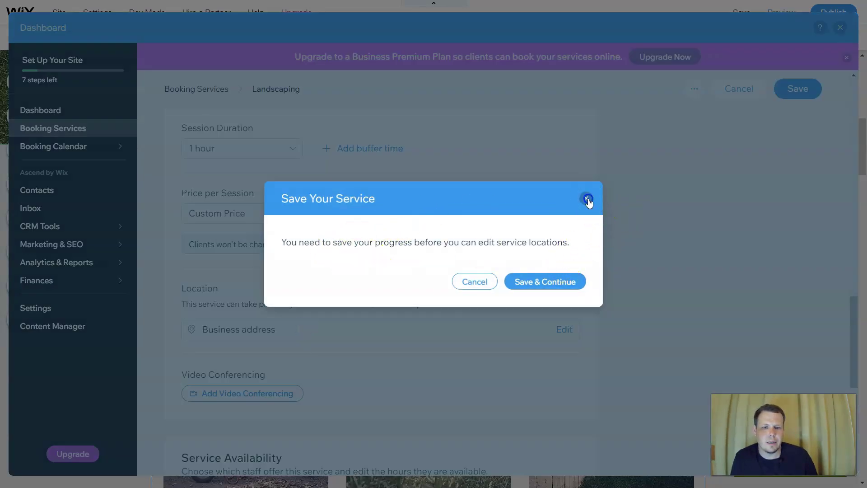
{"action": "left_click", "coordinate": [795, 90]}
Step: Enter 25.00 as the price description of the custom price
{"action": "left_click", "coordinate": [434, 208]}
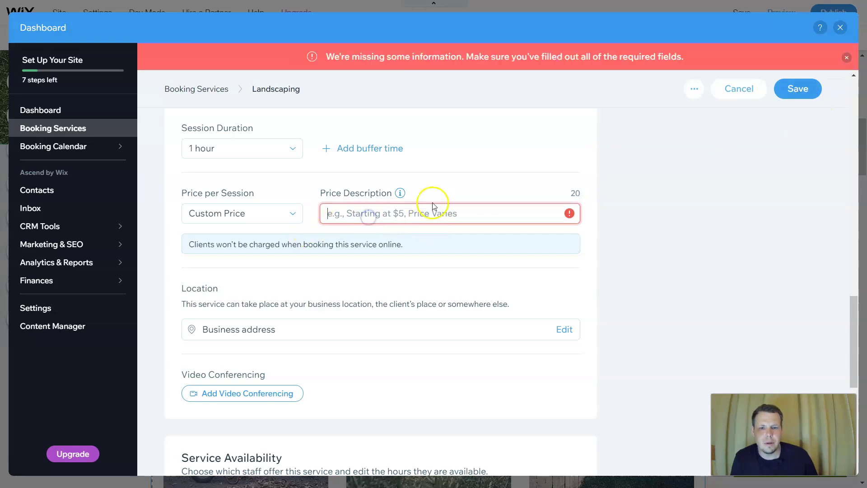
{"action": "type", "text": "25"}
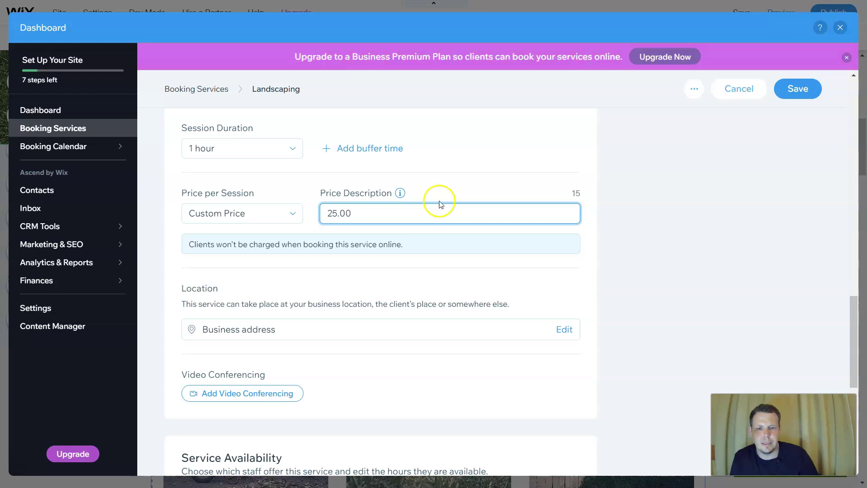
{"action": "left_click", "coordinate": [441, 245]}
{"action": "left_click", "coordinate": [459, 243]}
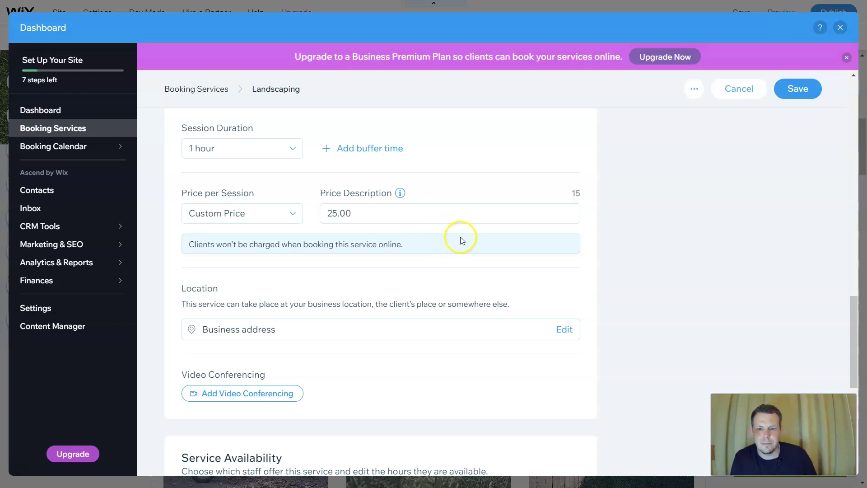
Step: Save the service to open its location settings, look through the location types, and cancel the location edit
{"action": "scroll", "coordinate": [460, 239], "scroll_direction": "down", "scroll_amount": 3}
{"action": "left_click", "coordinate": [563, 218]}
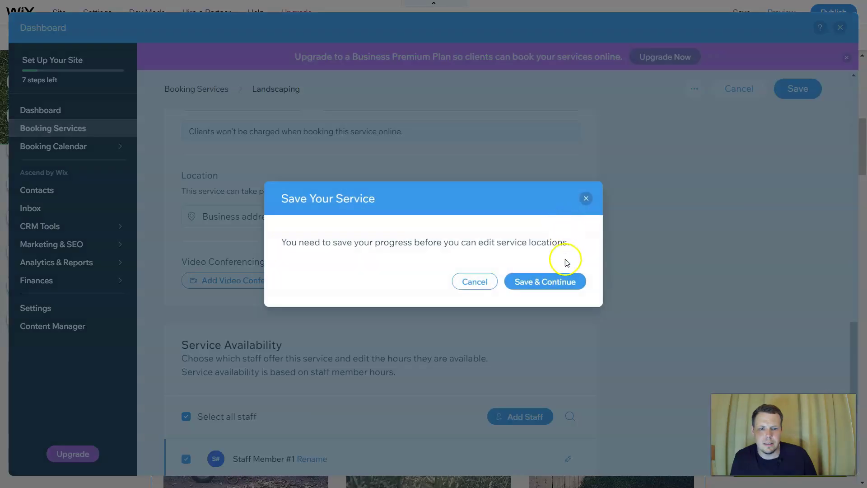
{"action": "left_click", "coordinate": [551, 283]}
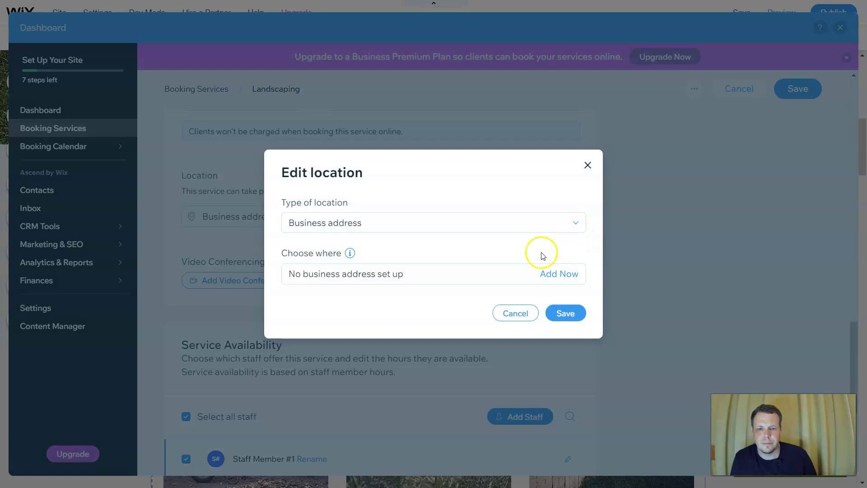
{"action": "left_click", "coordinate": [390, 223]}
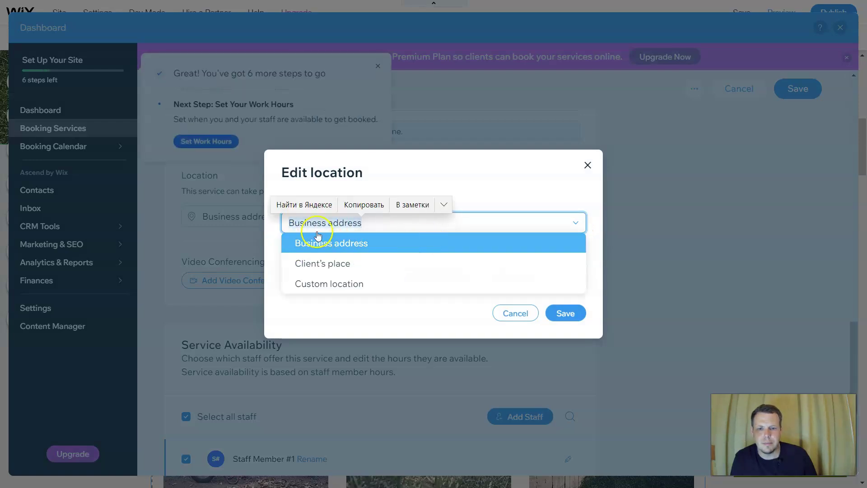
{"action": "left_click", "coordinate": [386, 224]}
{"action": "left_click", "coordinate": [376, 278]}
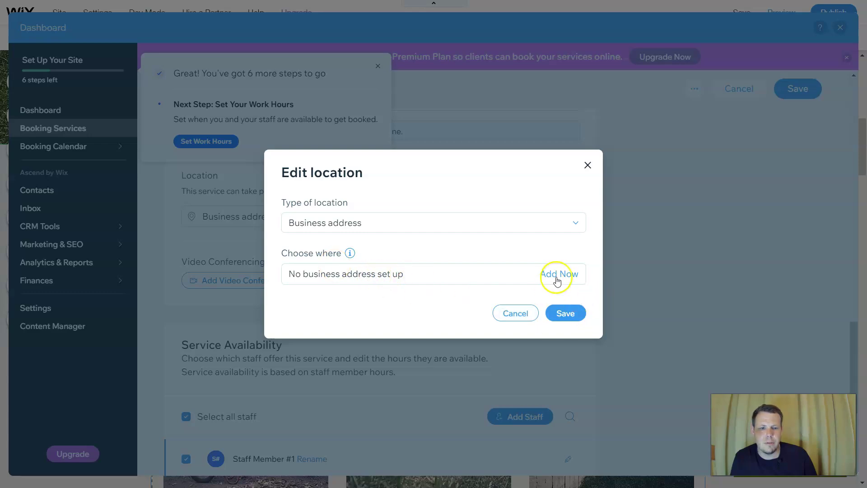
{"action": "left_click", "coordinate": [515, 312]}
{"action": "left_click", "coordinate": [378, 68]}
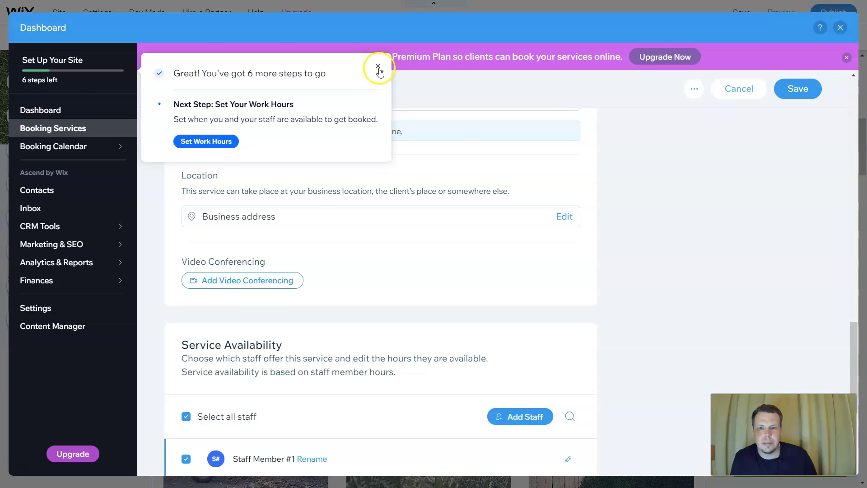
Step: Deselect all staff offering the service and create a new staff member, entering the staff member's name
{"action": "scroll", "coordinate": [460, 319], "scroll_direction": "down", "scroll_amount": 4}
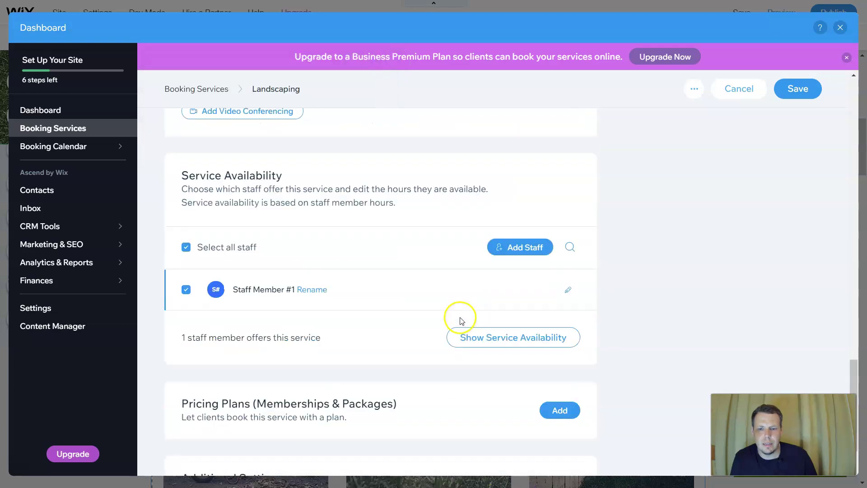
{"action": "left_click", "coordinate": [186, 247]}
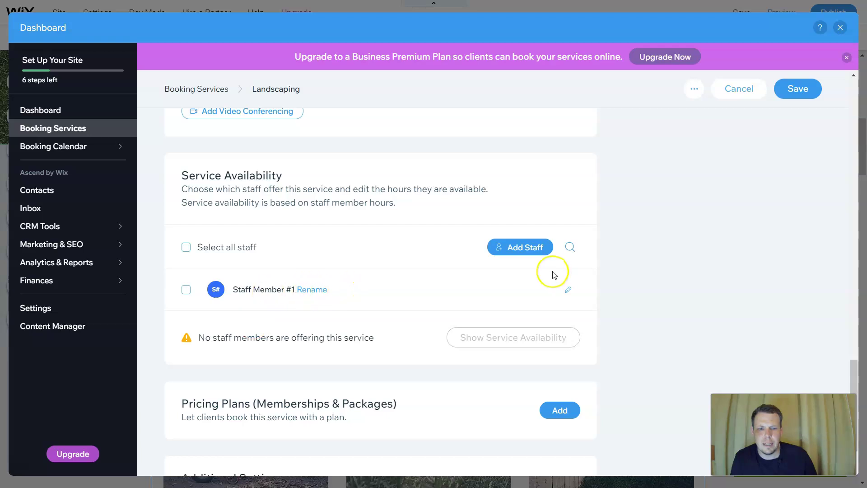
{"action": "left_click", "coordinate": [533, 247]}
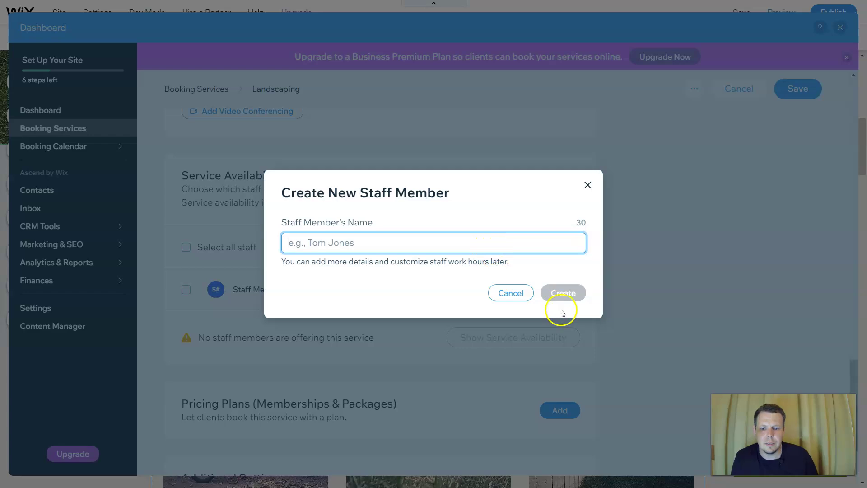
{"action": "type", "text": "Robert"}
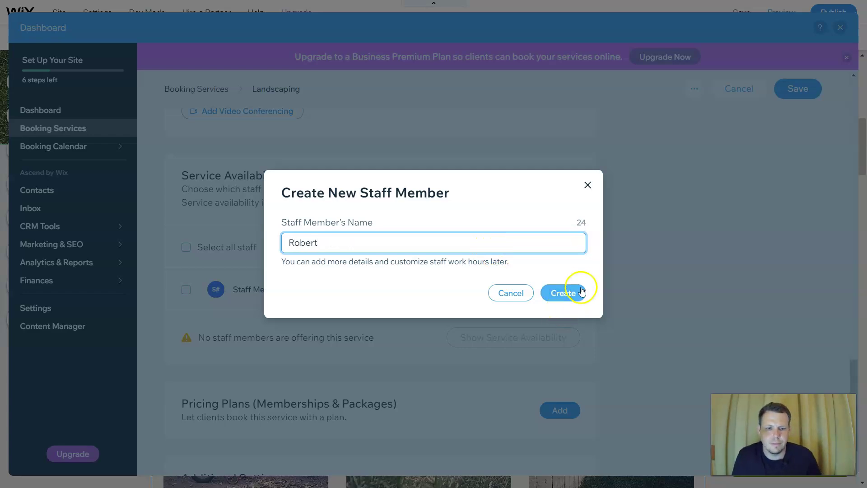
{"action": "left_click", "coordinate": [571, 290]}
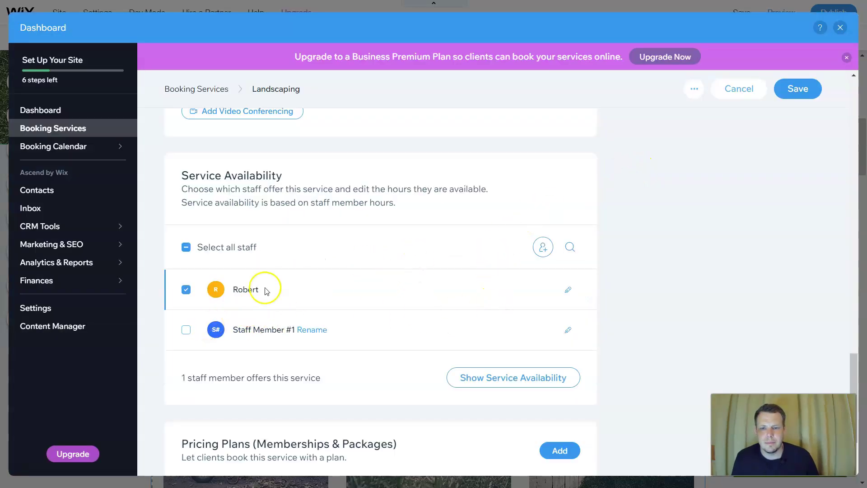
{"action": "scroll", "coordinate": [487, 259], "scroll_direction": "down", "scroll_amount": 2}
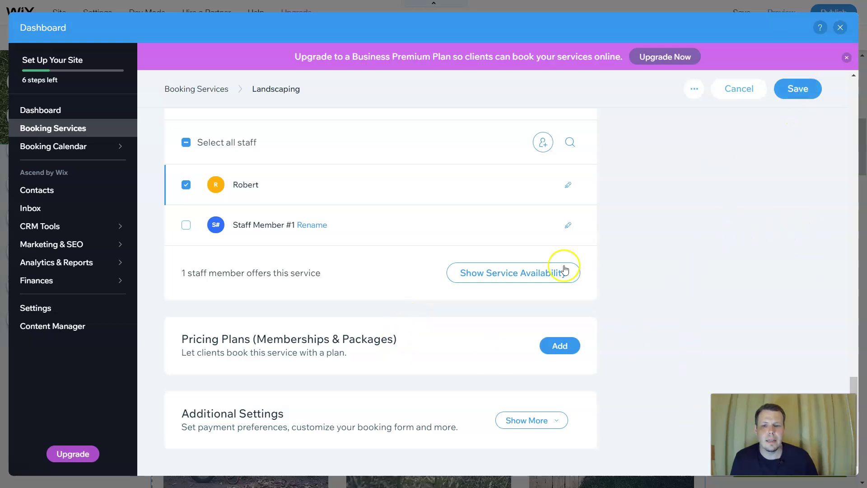
Step: Enter "trimming, bush cutting" as the service subtitle in the Landscaping service's general info
{"action": "scroll", "coordinate": [575, 253], "scroll_direction": "up", "scroll_amount": 10}
{"action": "scroll", "coordinate": [581, 252], "scroll_direction": "up", "scroll_amount": 10}
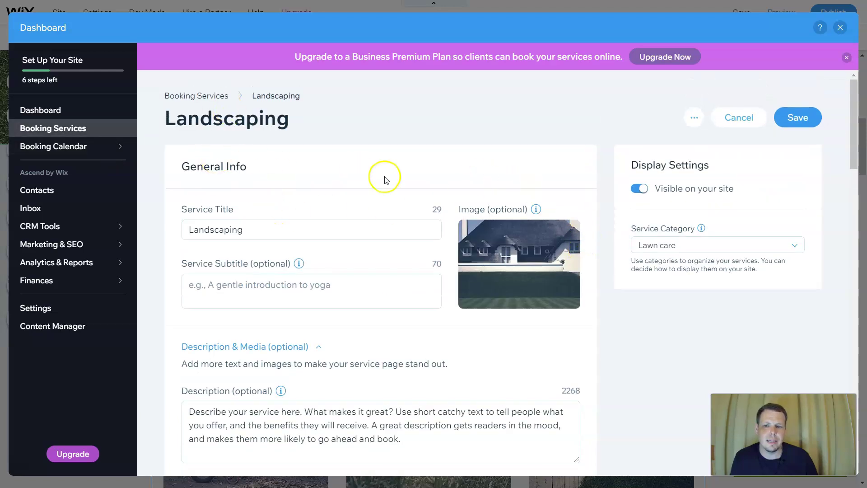
{"action": "double_click", "coordinate": [266, 228]}
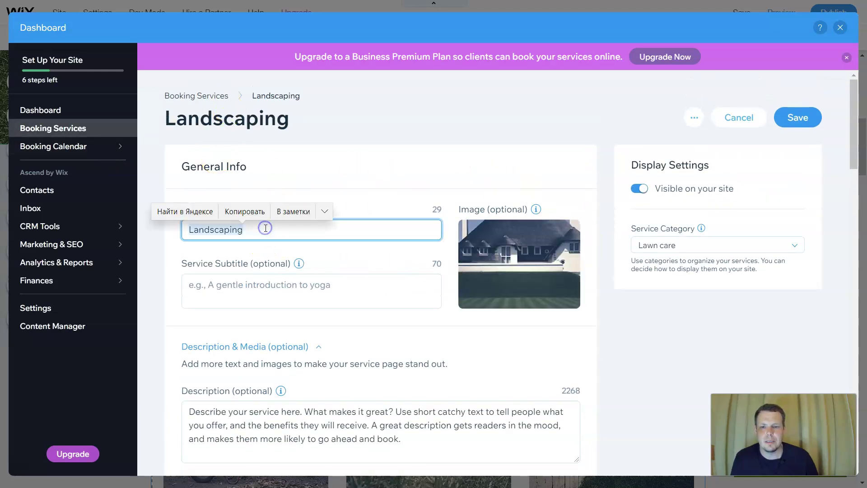
{"action": "left_click", "coordinate": [368, 264]}
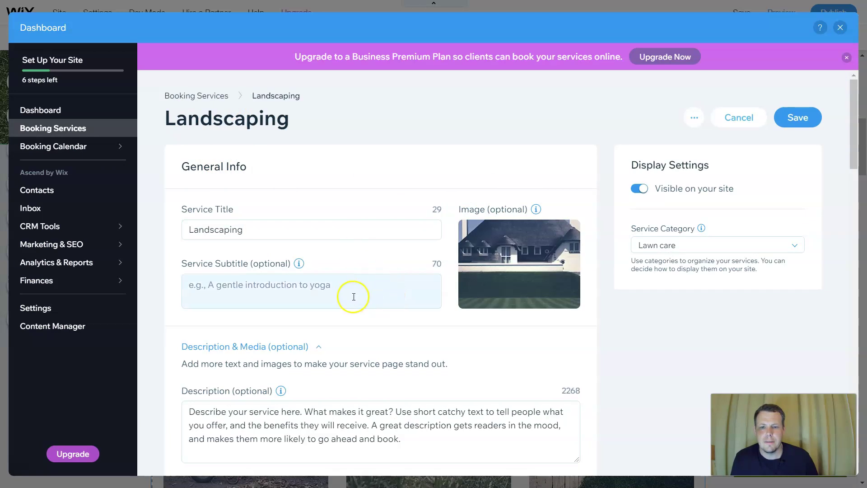
{"action": "left_click", "coordinate": [275, 289]}
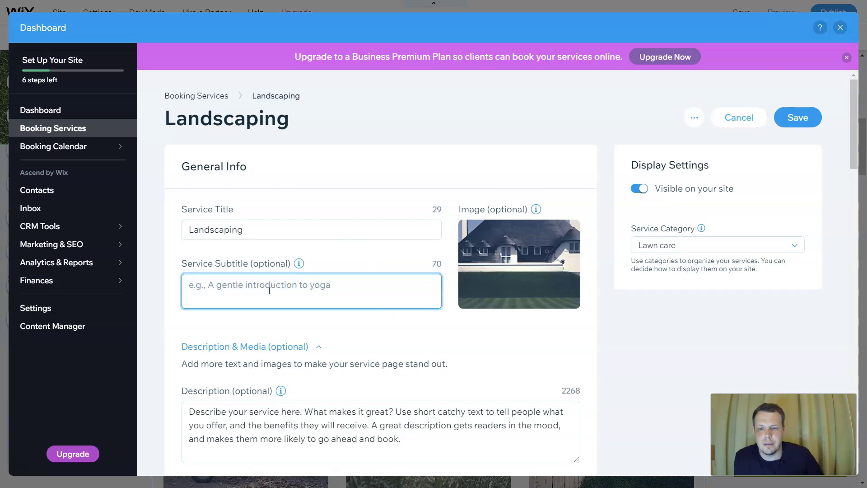
{"action": "type", "text": "trimming, bush cutting"}
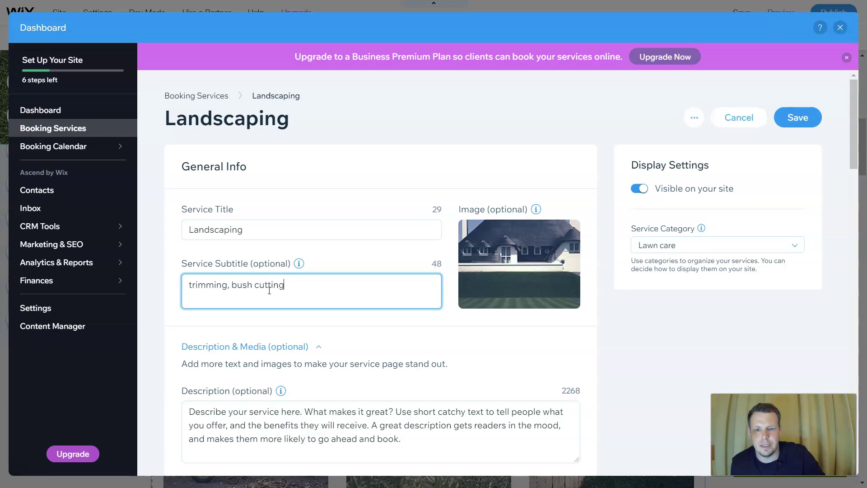
{"action": "left_click", "coordinate": [363, 152]}
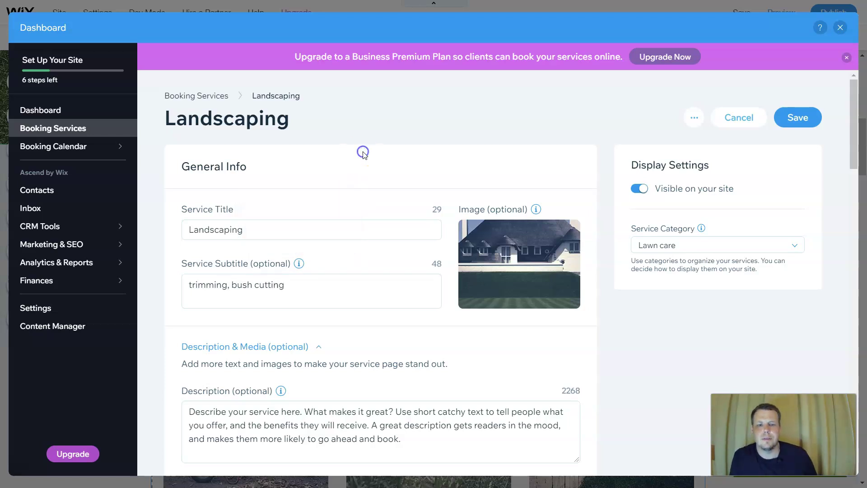
Step: Remove the Landscaping service's current image and search the Wix media library for "landscaping" to find a replacement
{"action": "mouse_move", "coordinate": [519, 260]}
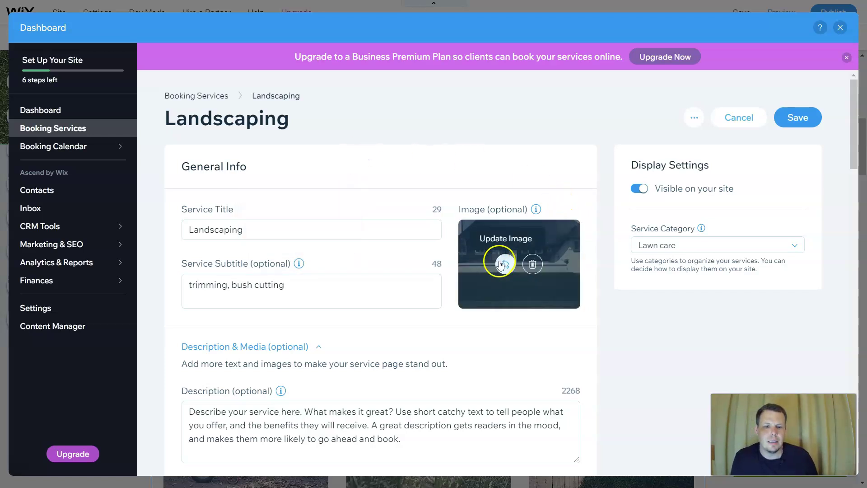
{"action": "left_click", "coordinate": [535, 268]}
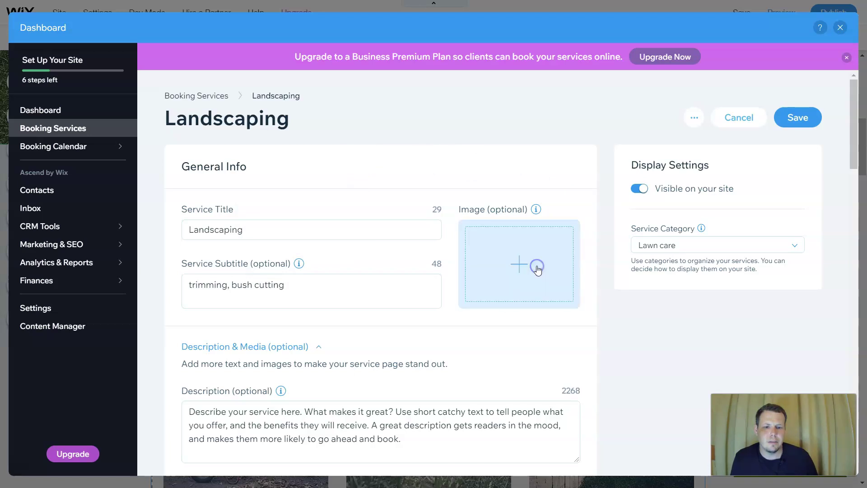
{"action": "left_click", "coordinate": [517, 270]}
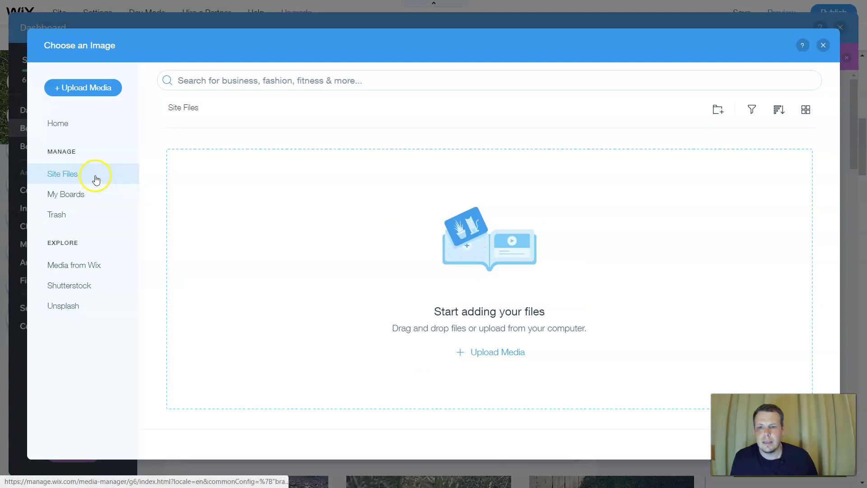
{"action": "left_click", "coordinate": [97, 266]}
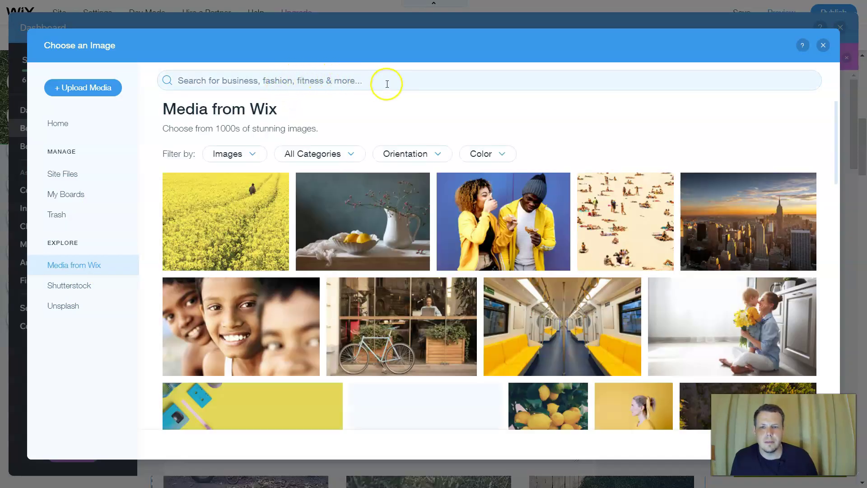
{"action": "left_click", "coordinate": [388, 79]}
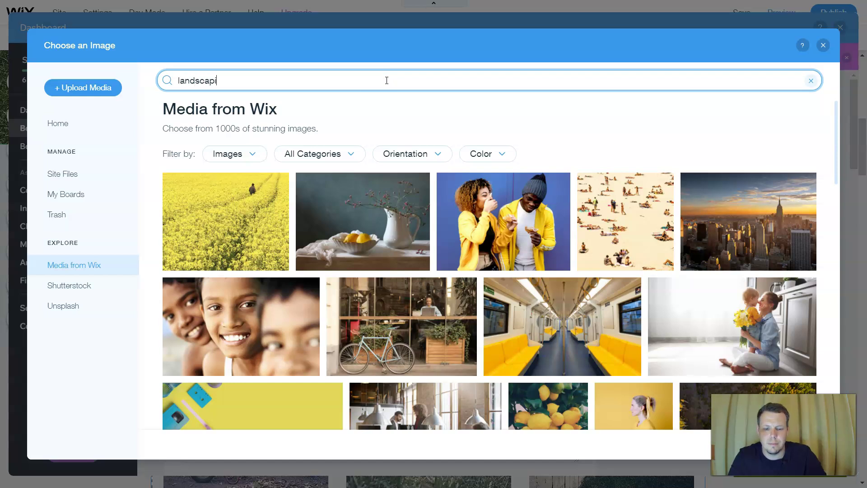
{"action": "key", "text": "Return"}
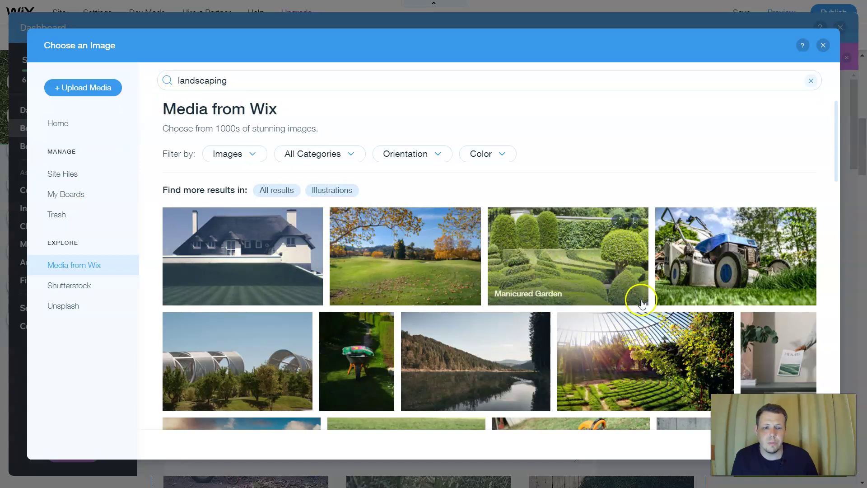
Step: Choose the Leaf Blowers photo from the search results as the Landscaping service's image
{"action": "scroll", "coordinate": [642, 306], "scroll_direction": "down", "scroll_amount": 1}
{"action": "scroll", "coordinate": [641, 306], "scroll_direction": "down", "scroll_amount": 4}
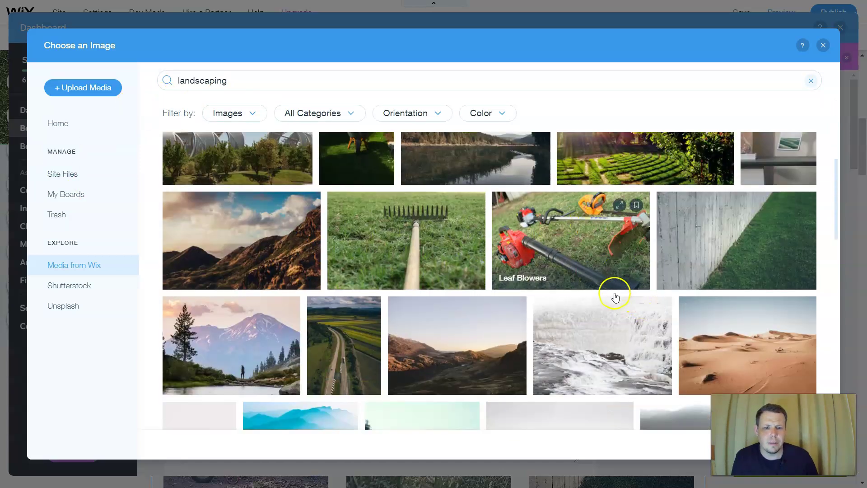
{"action": "scroll", "coordinate": [578, 311], "scroll_direction": "down", "scroll_amount": 1}
{"action": "scroll", "coordinate": [572, 199], "scroll_direction": "down", "scroll_amount": 1}
{"action": "scroll", "coordinate": [577, 203], "scroll_direction": "up", "scroll_amount": 1}
{"action": "left_click", "coordinate": [578, 194]}
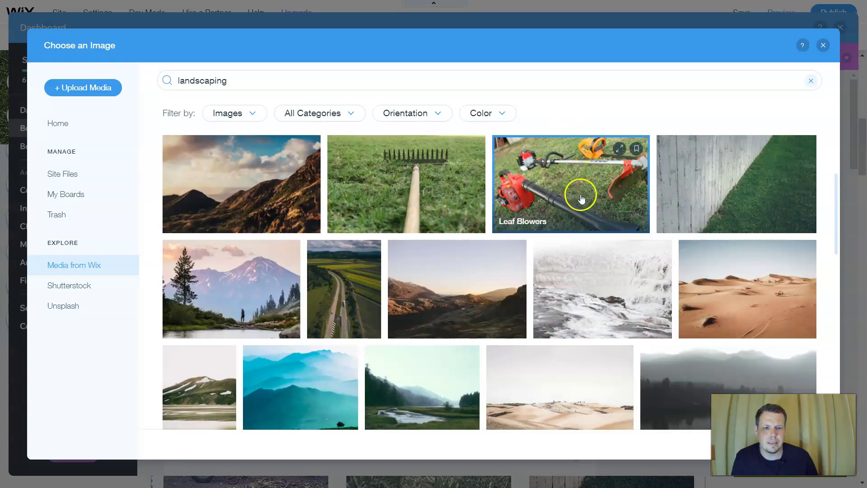
{"action": "scroll", "coordinate": [720, 284], "scroll_direction": "down", "scroll_amount": 4}
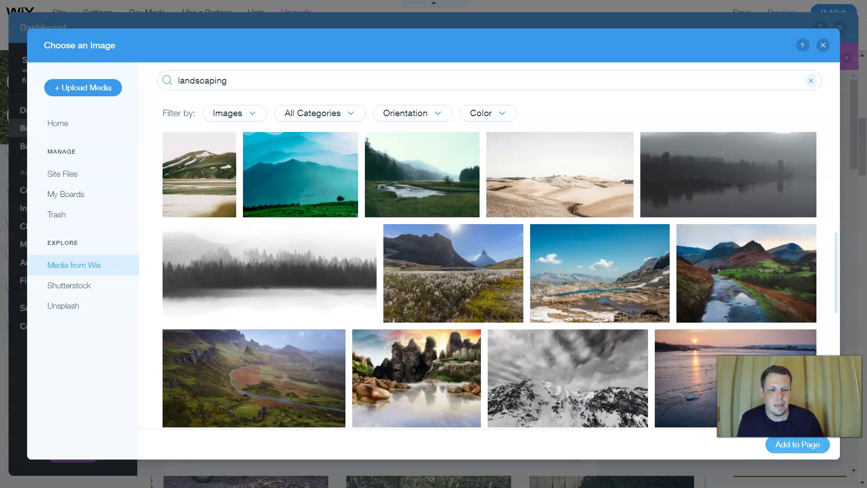
{"action": "left_click", "coordinate": [785, 444]}
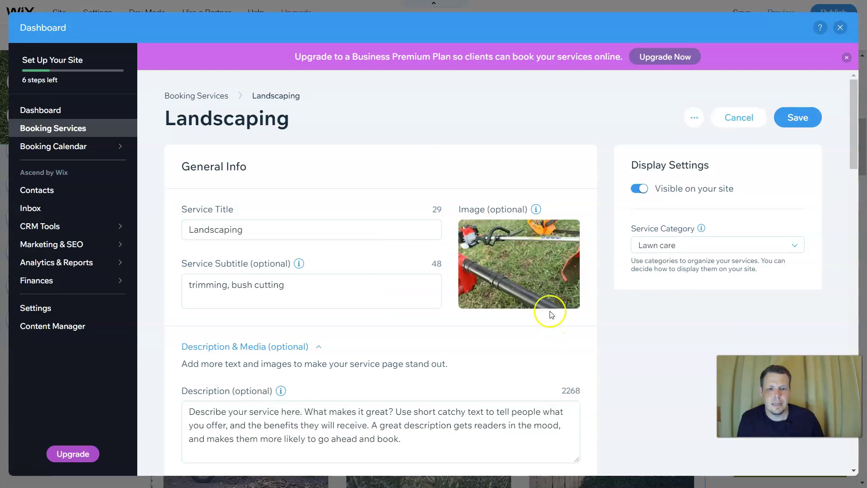
Step: Replace the service's cover image with the overhead photo of a yellow lawn mower, found by searching Wix media for "lawn"
{"action": "scroll", "coordinate": [568, 322], "scroll_direction": "down", "scroll_amount": 1}
{"action": "scroll", "coordinate": [568, 323], "scroll_direction": "down", "scroll_amount": 4}
{"action": "mouse_move", "coordinate": [441, 339]}
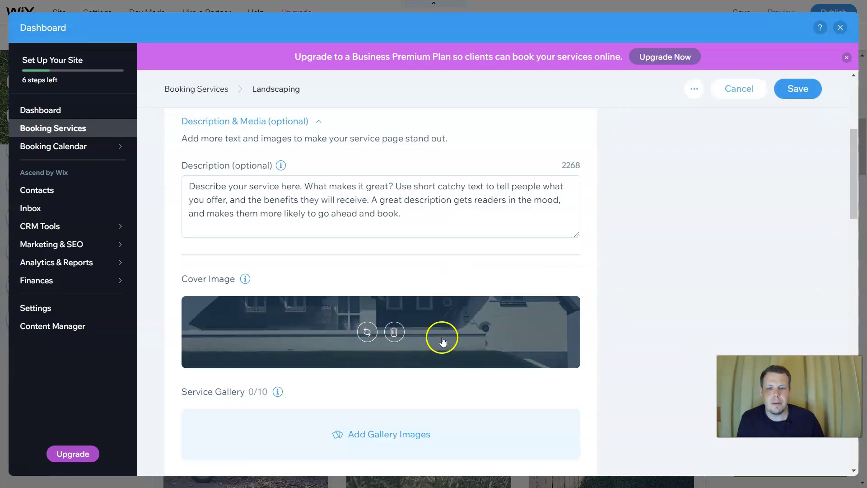
{"action": "left_click", "coordinate": [366, 332]}
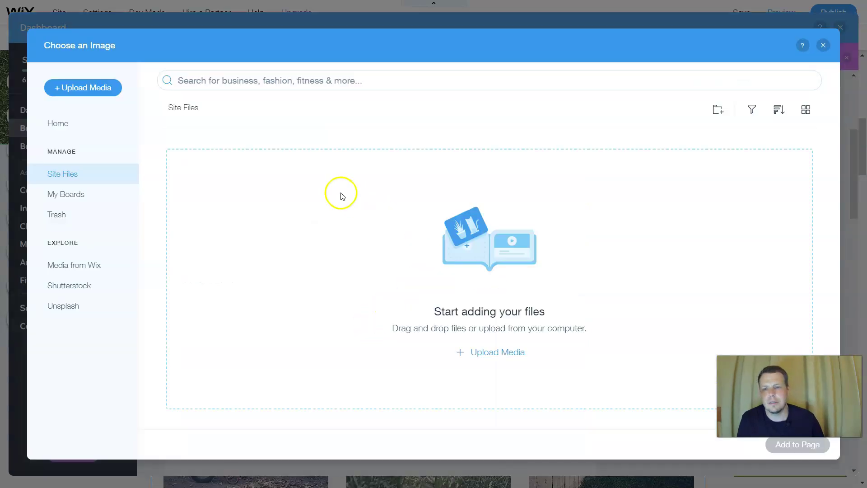
{"action": "left_click", "coordinate": [91, 265]}
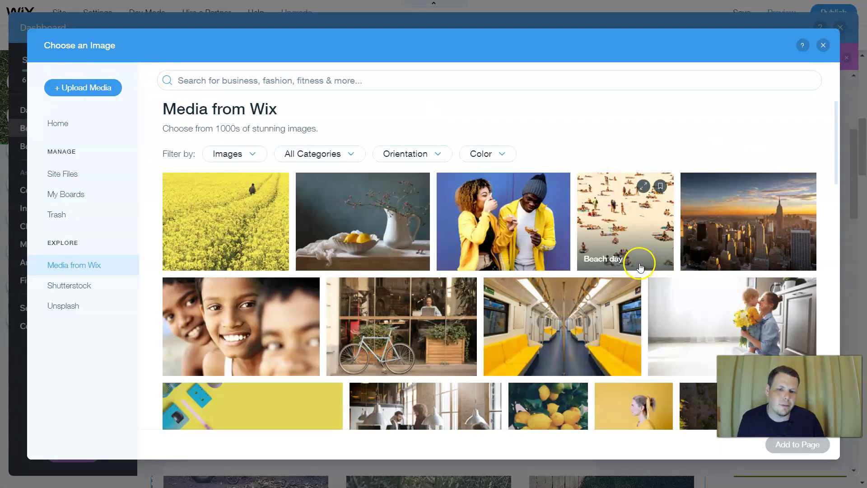
{"action": "scroll", "coordinate": [753, 278], "scroll_direction": "down", "scroll_amount": 3}
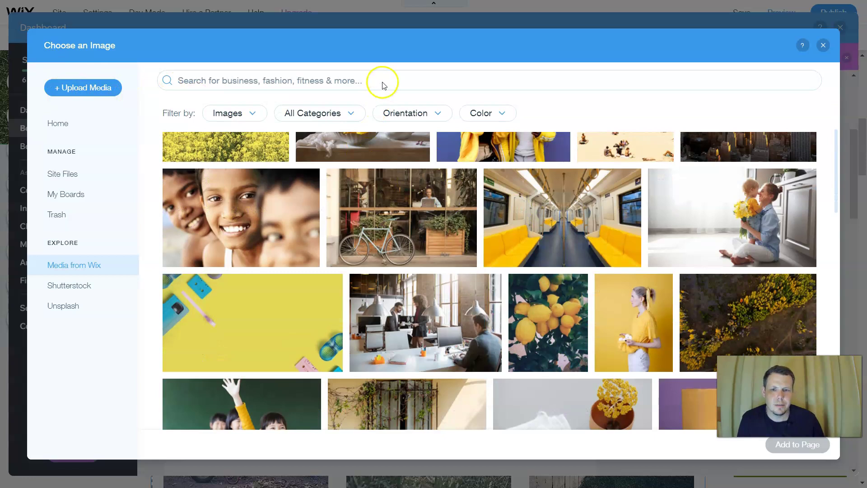
{"action": "left_click", "coordinate": [385, 80]}
{"action": "type", "text": "la"}
{"action": "key", "text": "Return"}
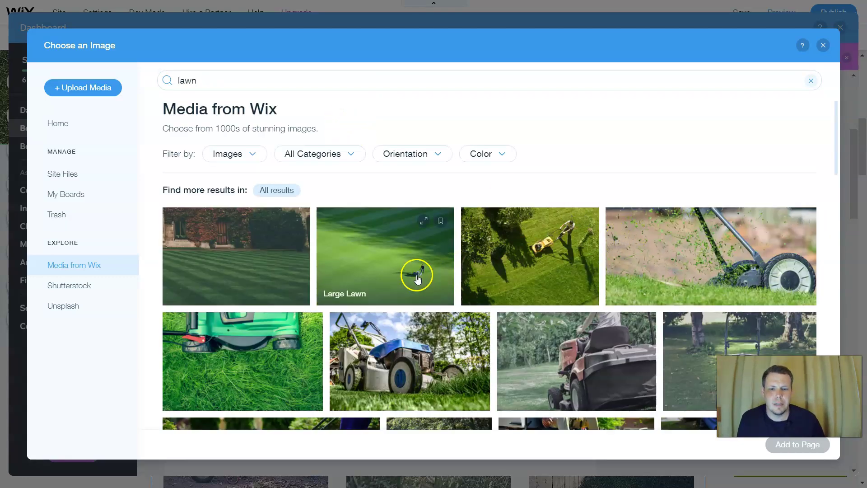
{"action": "left_click", "coordinate": [537, 270]}
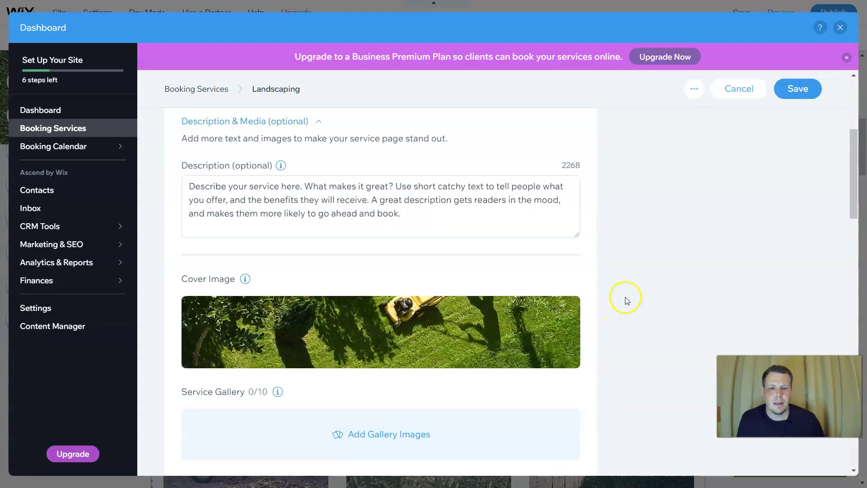
Step: Save the Landscaping service and dismiss the premium plan upgrade offer
{"action": "scroll", "coordinate": [450, 300], "scroll_direction": "down", "scroll_amount": 3}
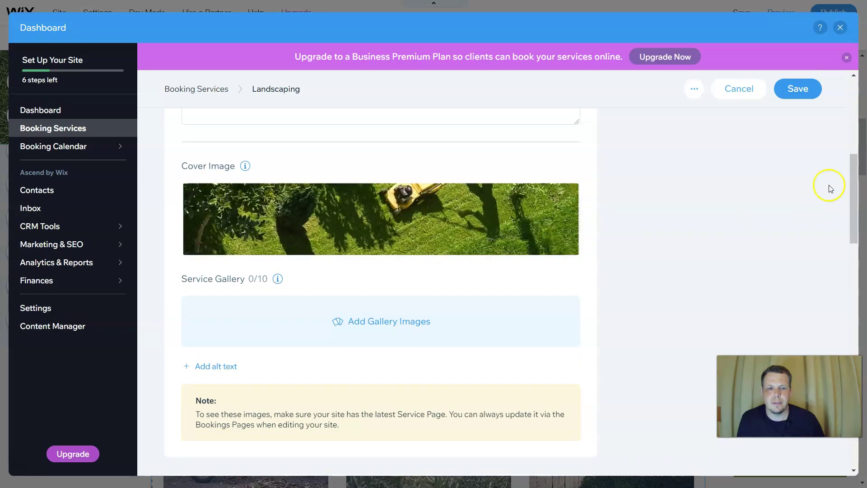
{"action": "left_click", "coordinate": [800, 88]}
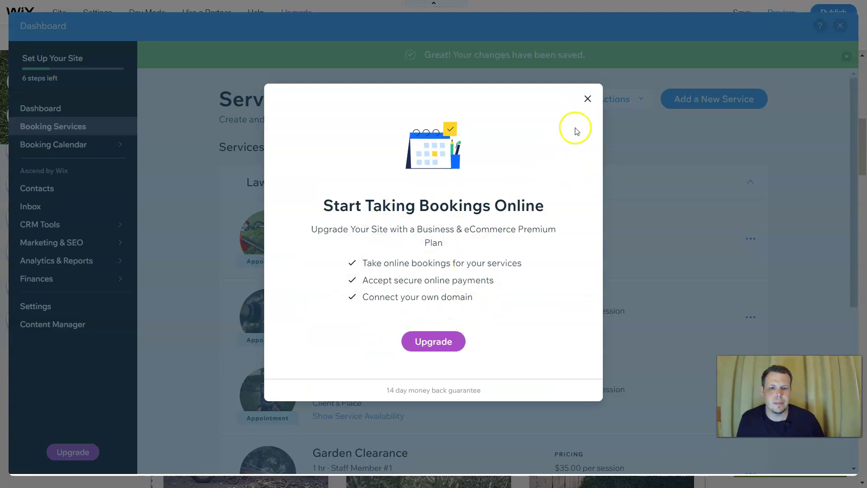
{"action": "left_click", "coordinate": [589, 96]}
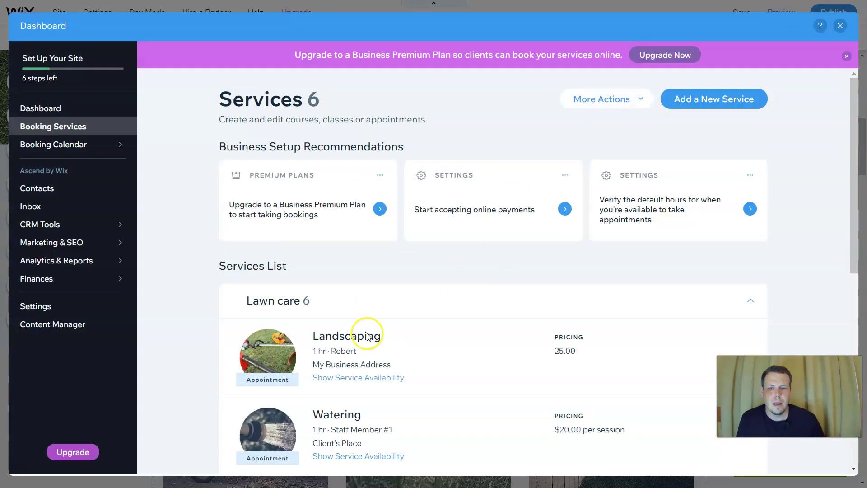
Step: Review the services in the Lawn care category of the services list, including their staff, locations and pricing
{"action": "scroll", "coordinate": [372, 315], "scroll_direction": "down", "scroll_amount": 1}
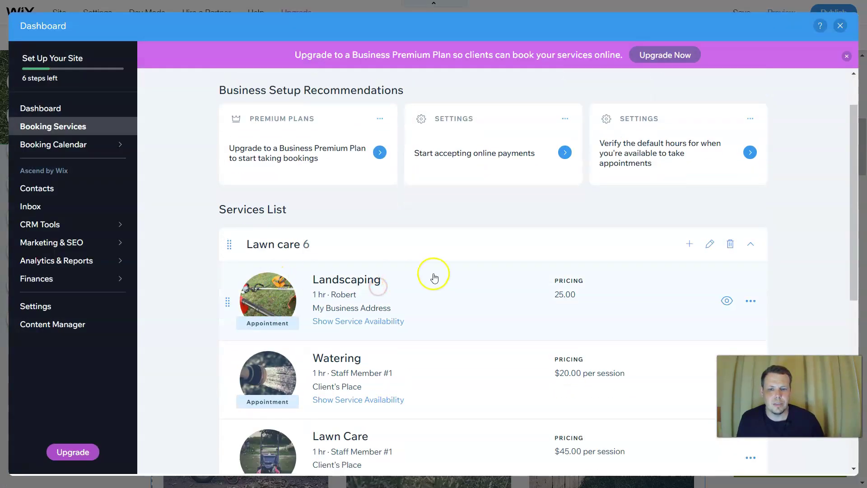
{"action": "right_click", "coordinate": [382, 288]}
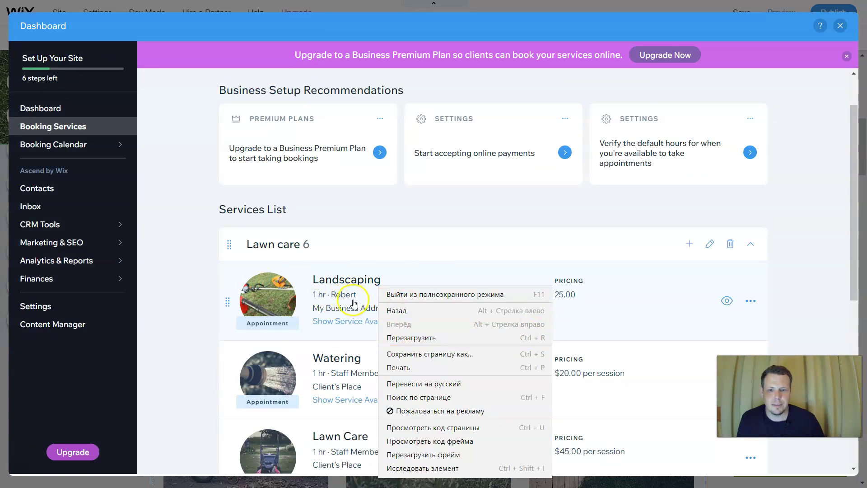
{"action": "left_click", "coordinate": [544, 231]}
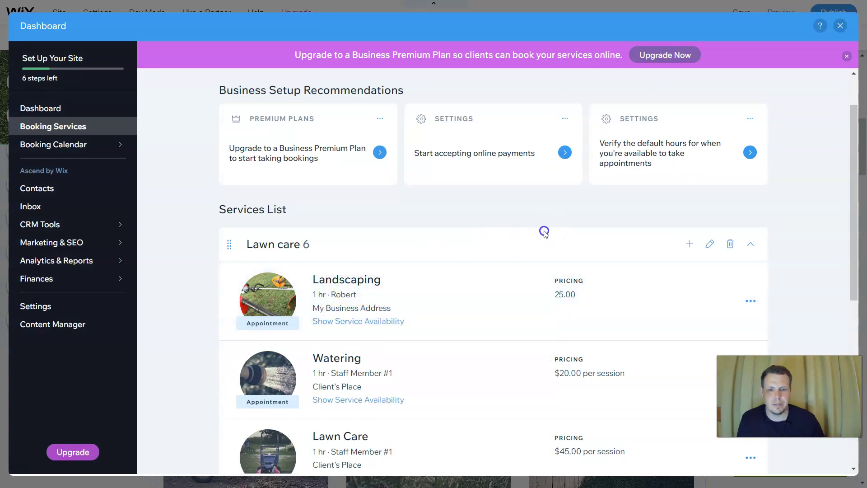
{"action": "scroll", "coordinate": [416, 303], "scroll_direction": "down", "scroll_amount": 2}
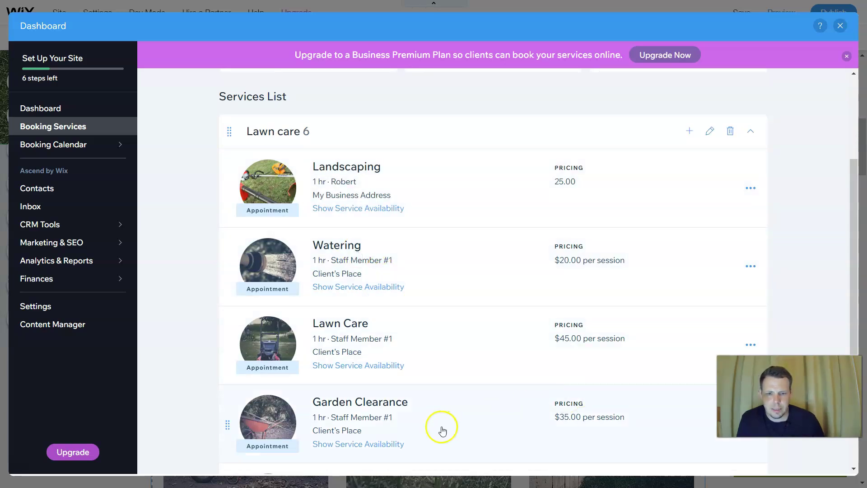
{"action": "scroll", "coordinate": [433, 376], "scroll_direction": "down", "scroll_amount": 1}
{"action": "scroll", "coordinate": [433, 376], "scroll_direction": "down", "scroll_amount": 2}
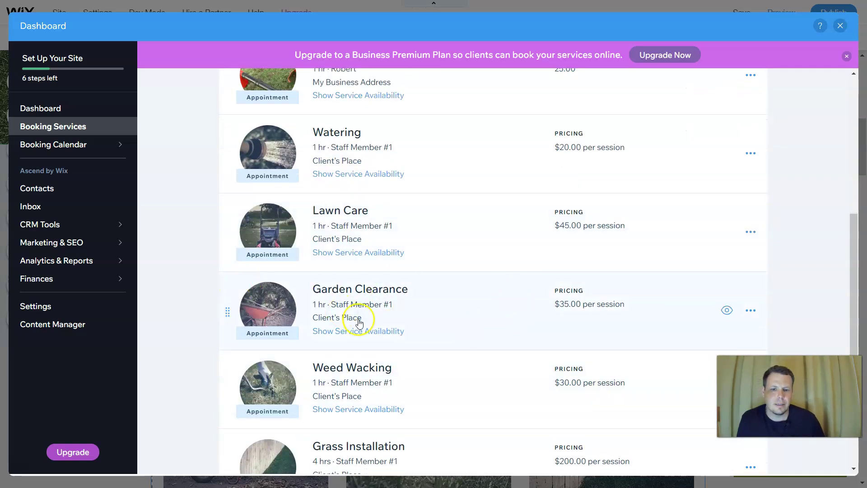
{"action": "scroll", "coordinate": [420, 348], "scroll_direction": "down", "scroll_amount": 2}
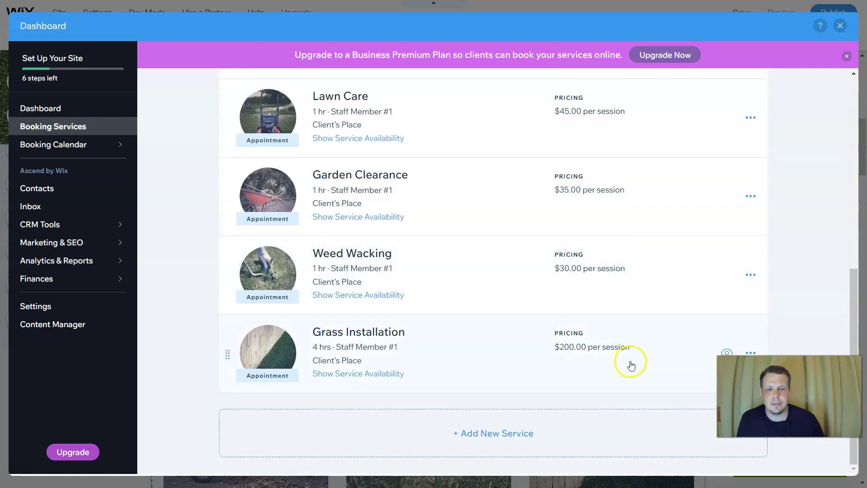
{"action": "scroll", "coordinate": [591, 345], "scroll_direction": "up", "scroll_amount": 4}
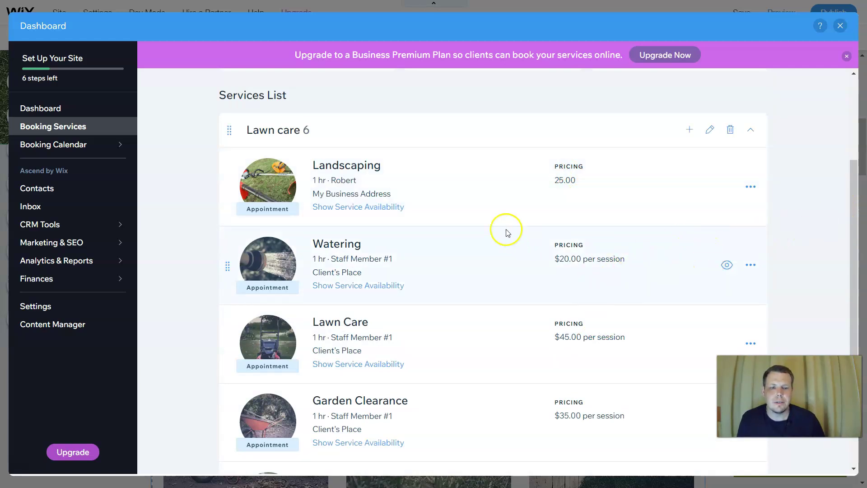
{"action": "scroll", "coordinate": [437, 215], "scroll_direction": "down", "scroll_amount": 1}
{"action": "scroll", "coordinate": [439, 216], "scroll_direction": "up", "scroll_amount": 1}
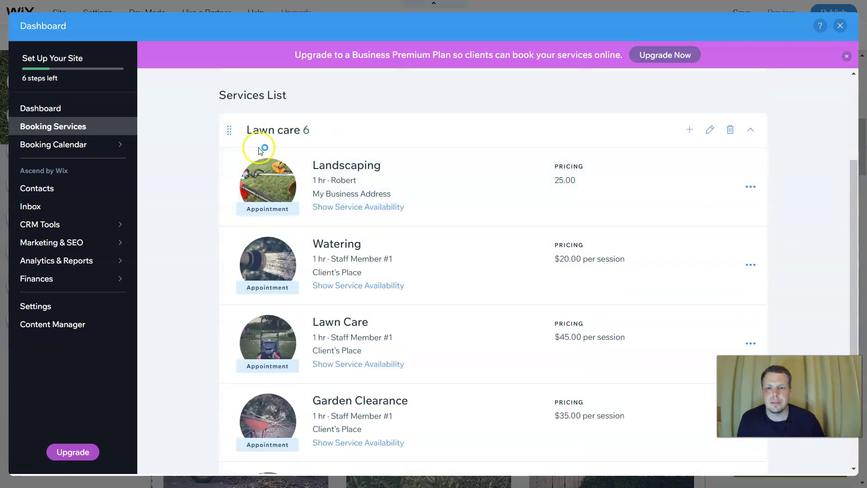
Step: Try scheduling a Grass Installation appointment for Jul 5, 2021 at 10:00 AM in the booking calendar and discard it
{"action": "left_click", "coordinate": [74, 152]}
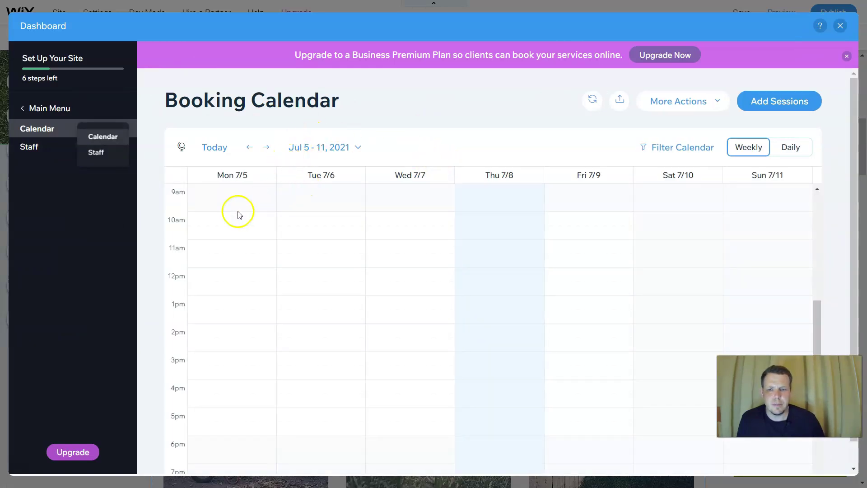
{"action": "left_click", "coordinate": [211, 224]}
{"action": "left_click", "coordinate": [219, 177]}
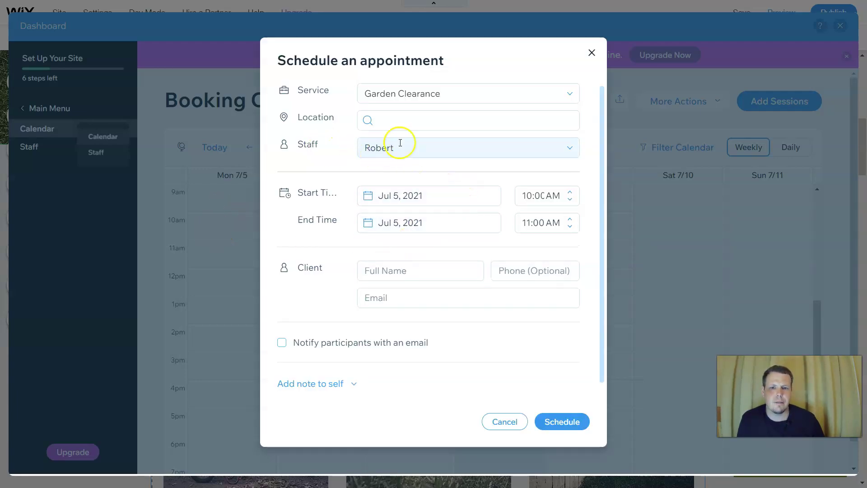
{"action": "left_click", "coordinate": [483, 90]}
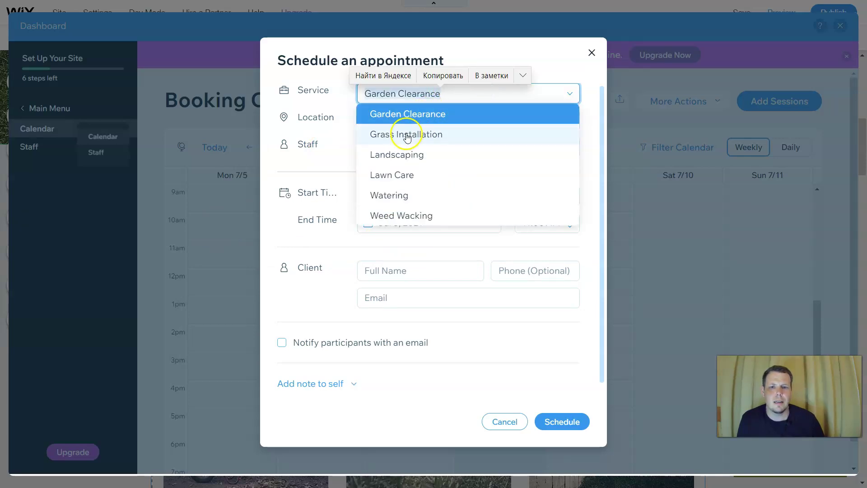
{"action": "left_click", "coordinate": [406, 135]}
{"action": "left_click", "coordinate": [387, 120]}
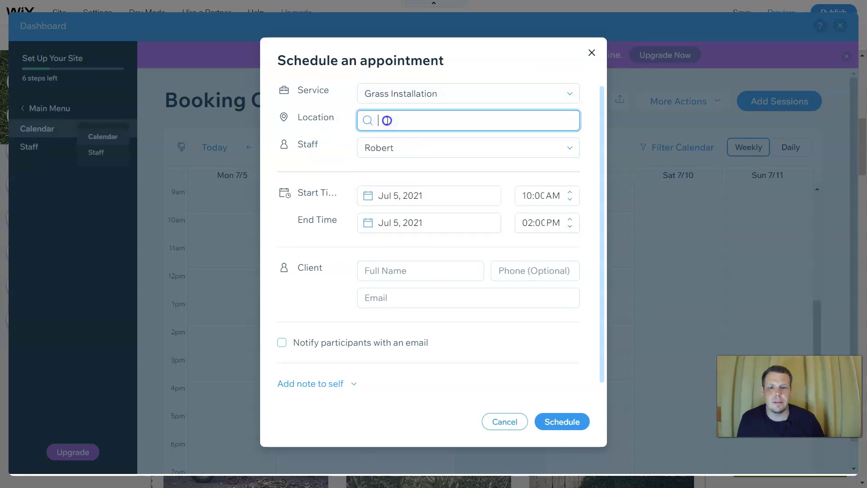
{"action": "left_click", "coordinate": [590, 53]}
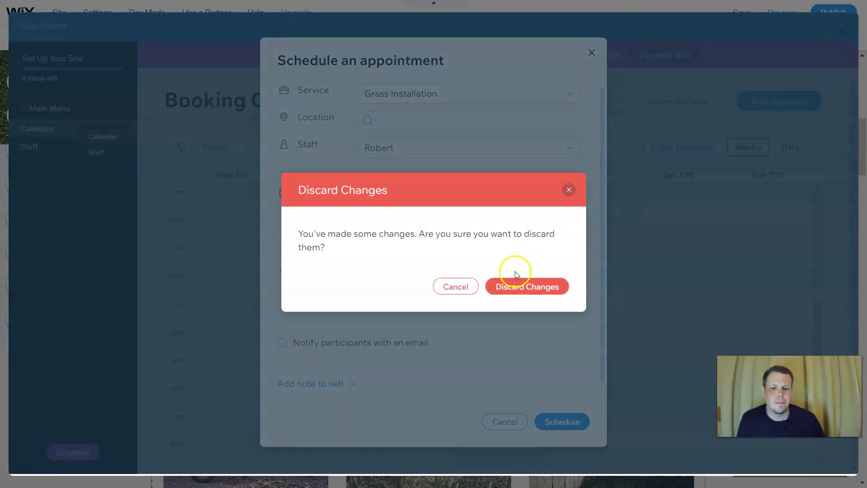
{"action": "left_click", "coordinate": [515, 283]}
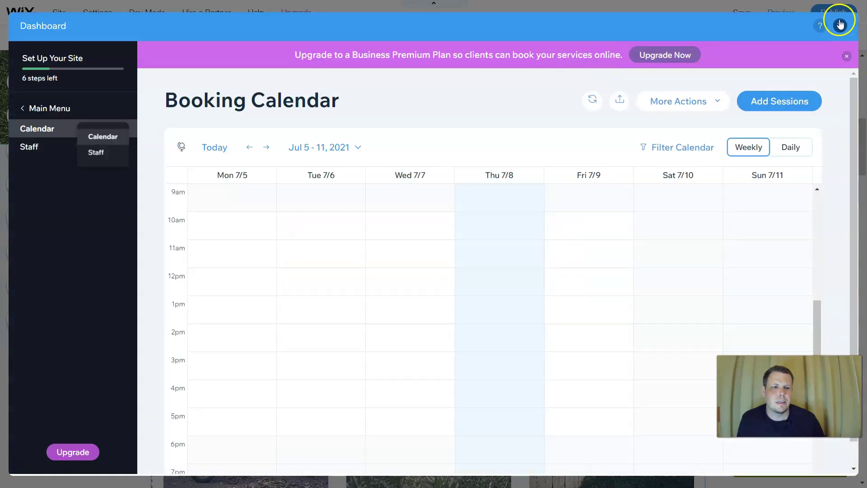
Step: Close the dashboard and return to the service list on the Home page in the site editor
{"action": "left_click", "coordinate": [840, 26]}
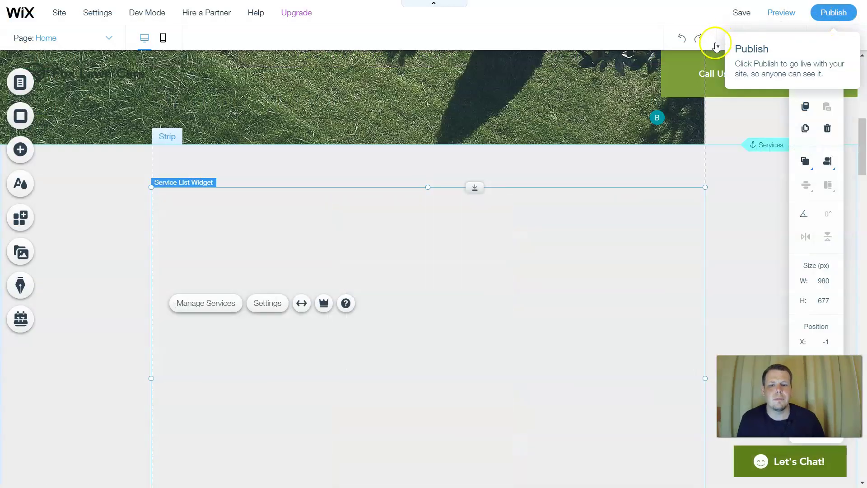
{"action": "scroll", "coordinate": [343, 178], "scroll_direction": "up", "scroll_amount": 2}
{"action": "scroll", "coordinate": [377, 239], "scroll_direction": "down", "scroll_amount": 1}
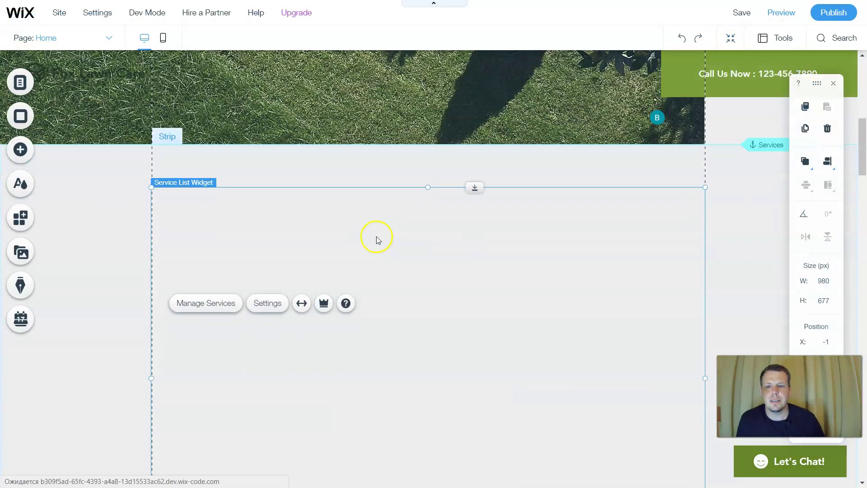
Step: Change the About section's heading to "About Our company"
{"action": "scroll", "coordinate": [668, 199], "scroll_direction": "down", "scroll_amount": 4}
{"action": "scroll", "coordinate": [668, 199], "scroll_direction": "up", "scroll_amount": 4}
{"action": "scroll", "coordinate": [670, 200], "scroll_direction": "down", "scroll_amount": 1}
{"action": "scroll", "coordinate": [670, 199], "scroll_direction": "down", "scroll_amount": 5}
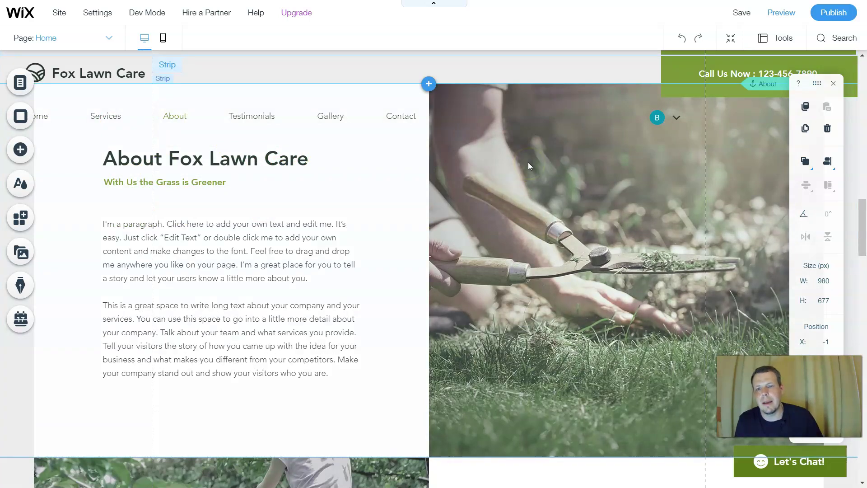
{"action": "left_click", "coordinate": [282, 173]}
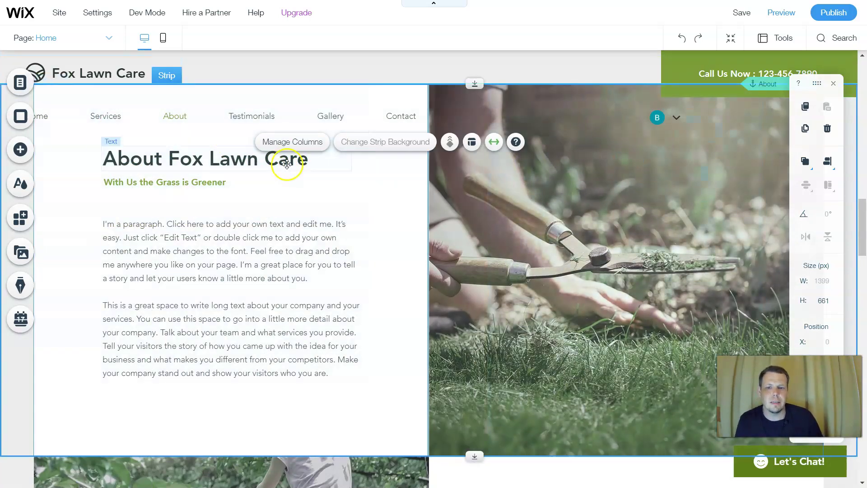
{"action": "left_click", "coordinate": [286, 163]}
{"action": "double_click", "coordinate": [320, 163]}
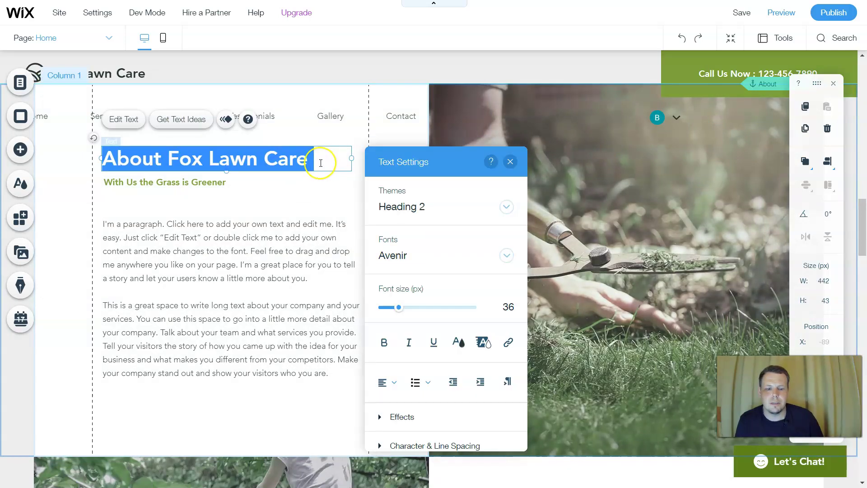
{"action": "left_click", "coordinate": [321, 163]}
{"action": "key", "text": "BackSpace"}
{"action": "key", "text": "BackSpace"}
{"action": "key", "text": "BackSpace"}
{"action": "key", "text": "BackSpace"}
{"action": "key", "text": "BackSpace"}
{"action": "key", "text": "BackSpace"}
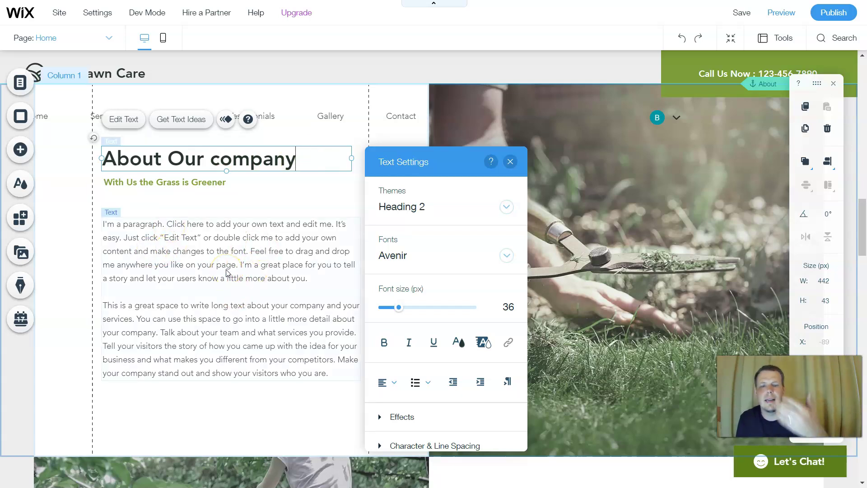
Step: Examine the About section's paragraph text and the column management options for its text and photo columns
{"action": "left_click", "coordinate": [202, 247]}
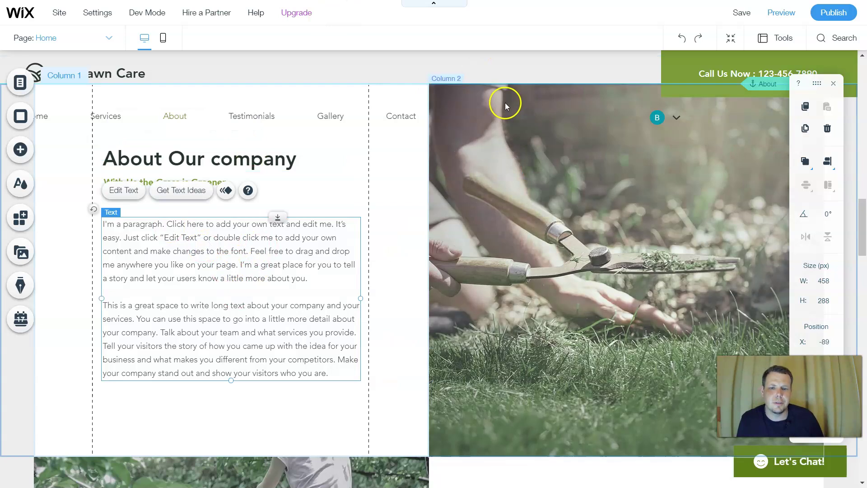
{"action": "scroll", "coordinate": [558, 144], "scroll_direction": "down", "scroll_amount": 3}
{"action": "scroll", "coordinate": [577, 179], "scroll_direction": "up", "scroll_amount": 5}
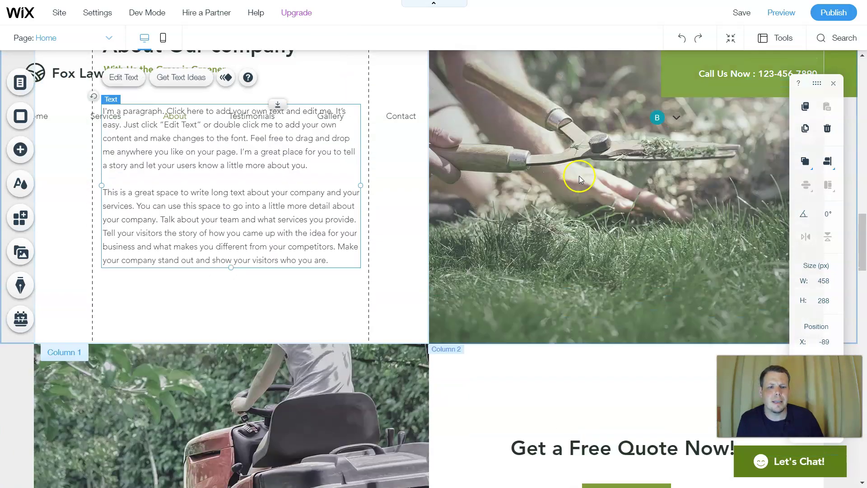
{"action": "left_click", "coordinate": [590, 258]}
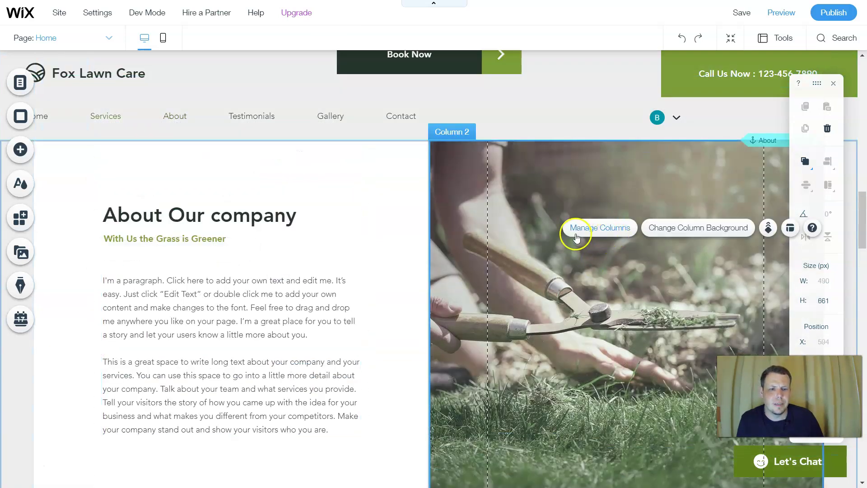
{"action": "left_click", "coordinate": [580, 303]}
{"action": "left_click", "coordinate": [610, 310]}
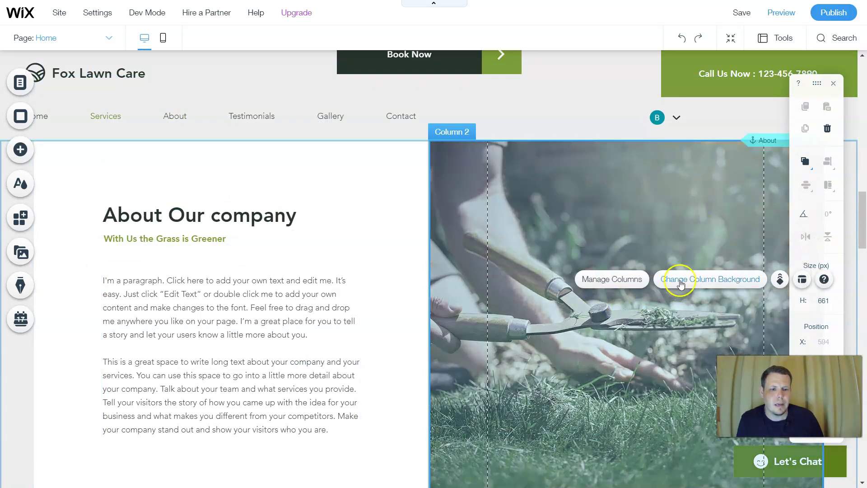
{"action": "left_click", "coordinate": [615, 282]}
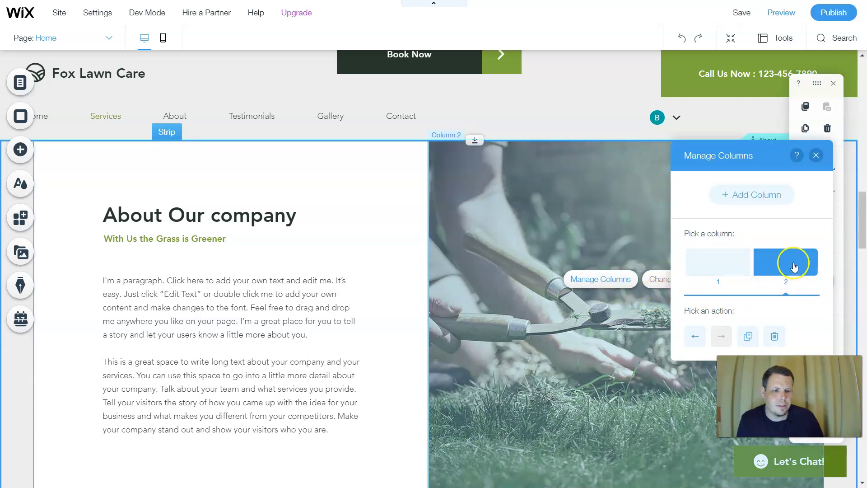
{"action": "left_click", "coordinate": [724, 262]}
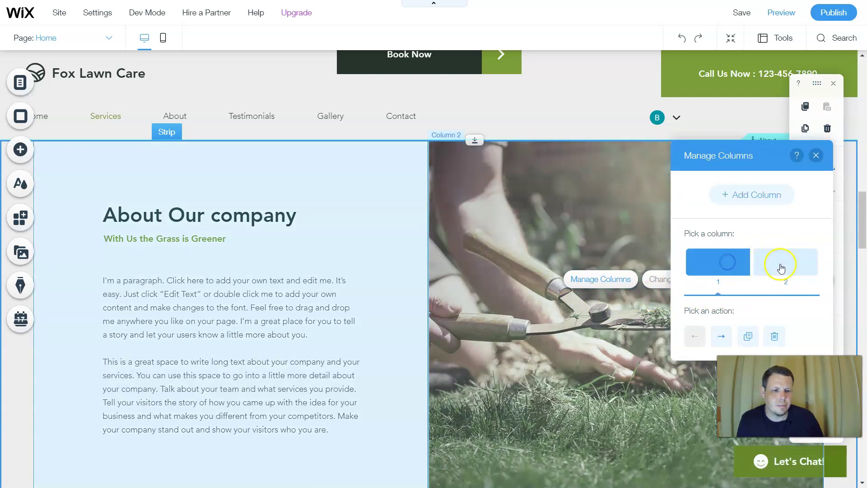
{"action": "left_click", "coordinate": [771, 266]}
{"action": "left_click", "coordinate": [732, 264]}
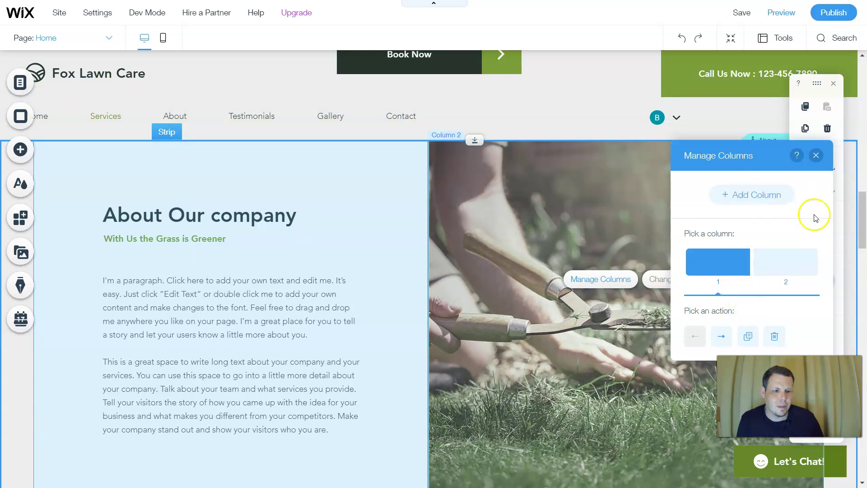
{"action": "left_click", "coordinate": [815, 155]}
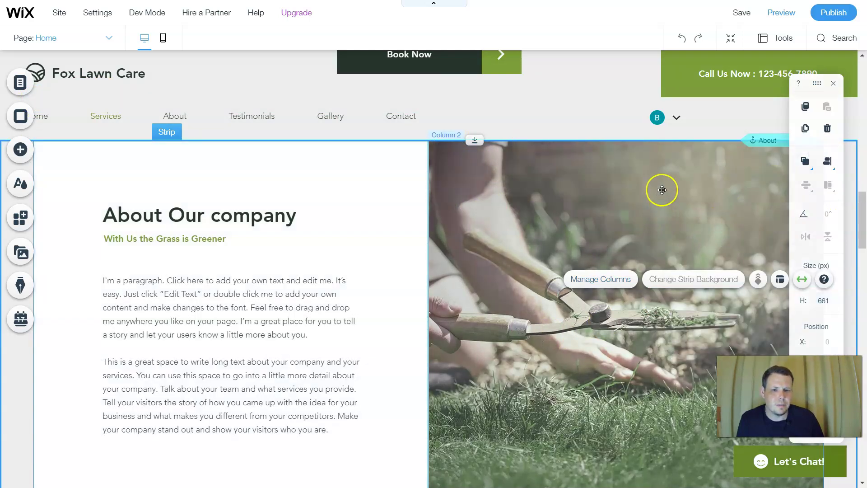
Step: Delete the garden shears photo column from the About section's strip
{"action": "left_click", "coordinate": [645, 179]}
{"action": "right_click", "coordinate": [609, 212]}
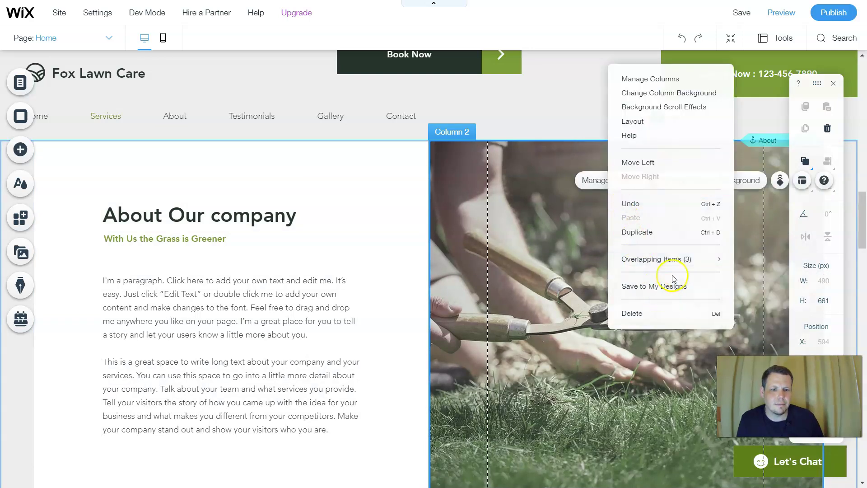
{"action": "right_click", "coordinate": [590, 367]}
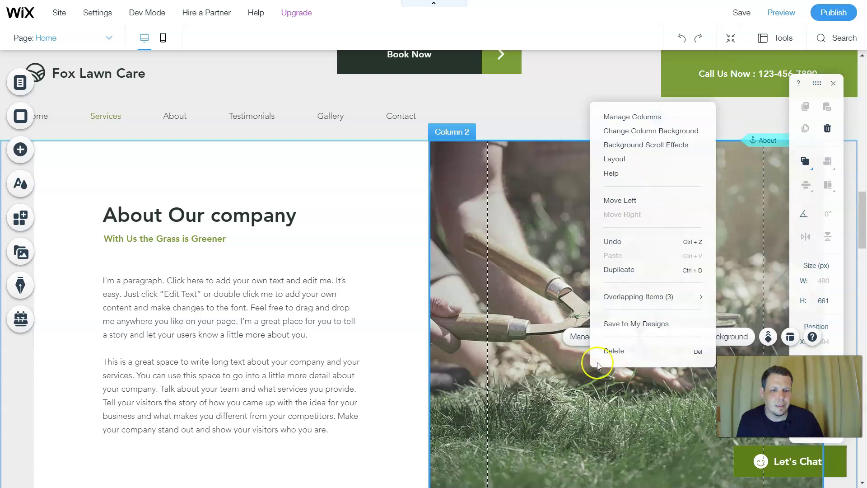
{"action": "left_click", "coordinate": [617, 355]}
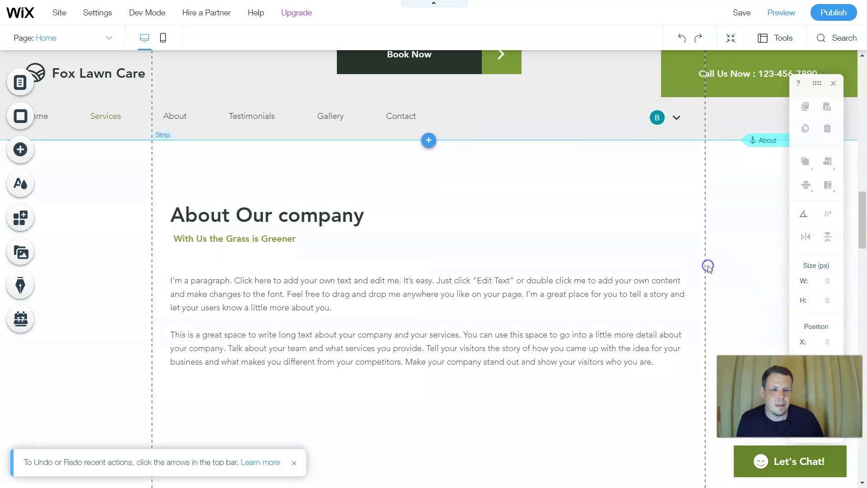
{"action": "left_click", "coordinate": [707, 266]}
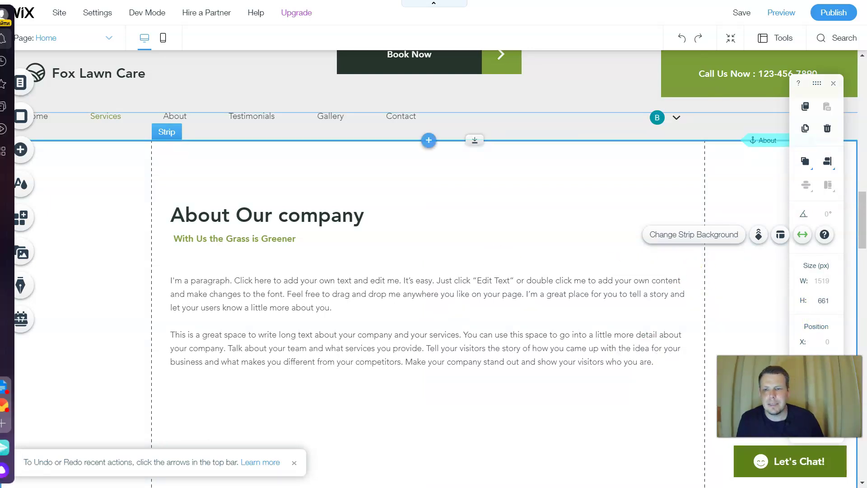
Step: Search the free Wix images for "lawn" to add a new image to the page
{"action": "left_click", "coordinate": [22, 160]}
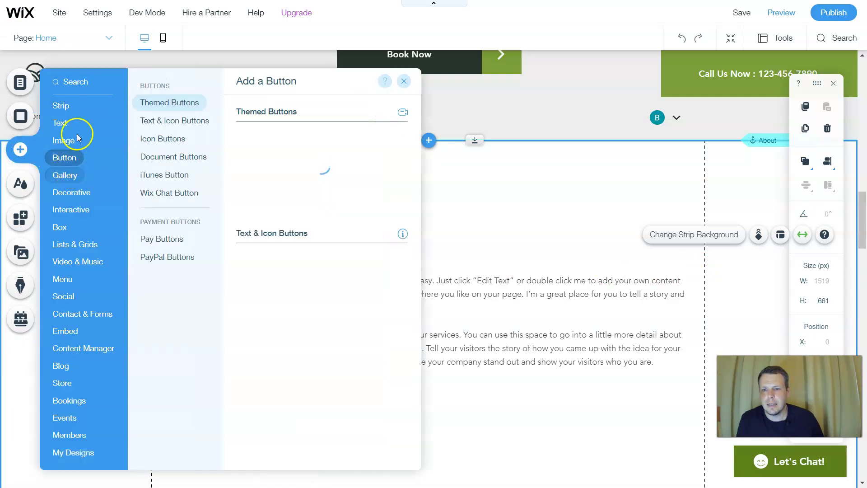
{"action": "mouse_move", "coordinate": [77, 140]}
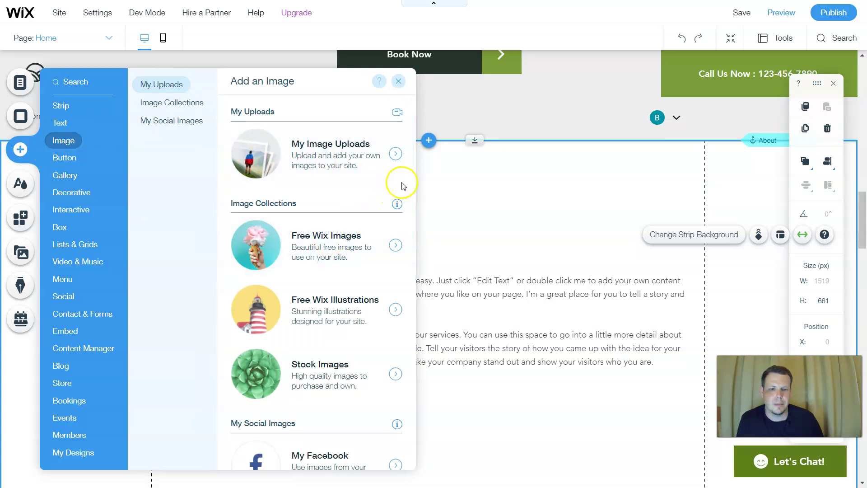
{"action": "left_click", "coordinate": [395, 246]}
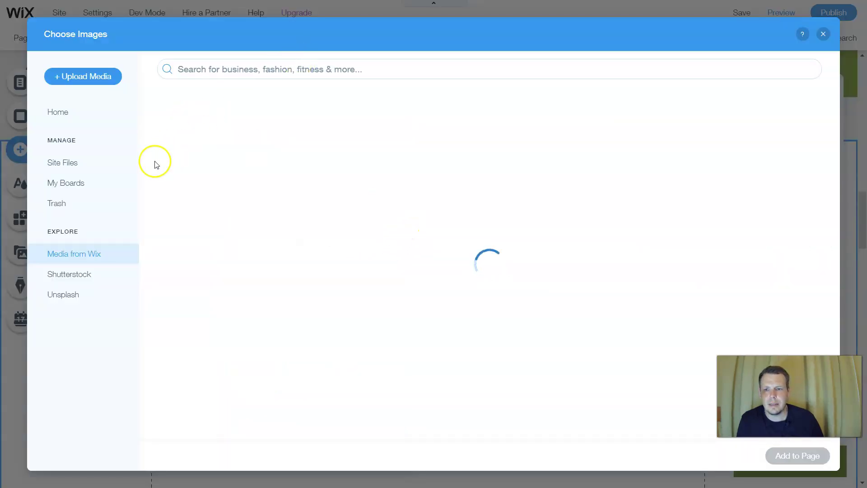
{"action": "left_click", "coordinate": [93, 255]}
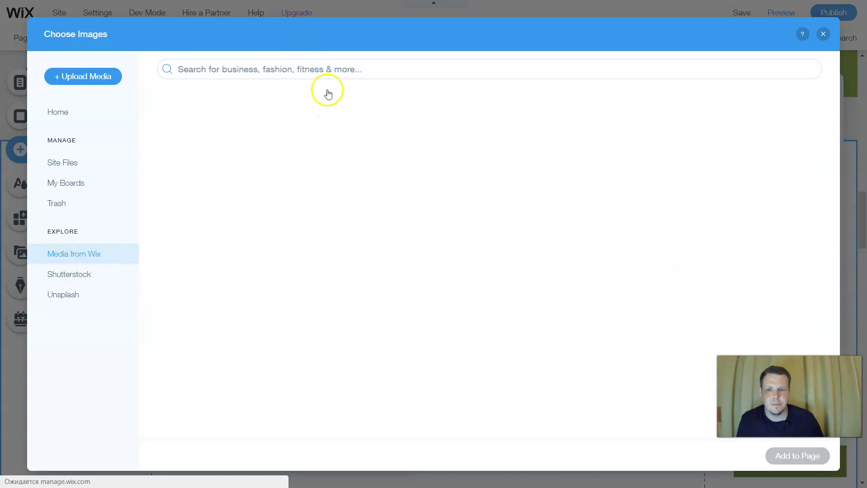
{"action": "left_click", "coordinate": [371, 67]}
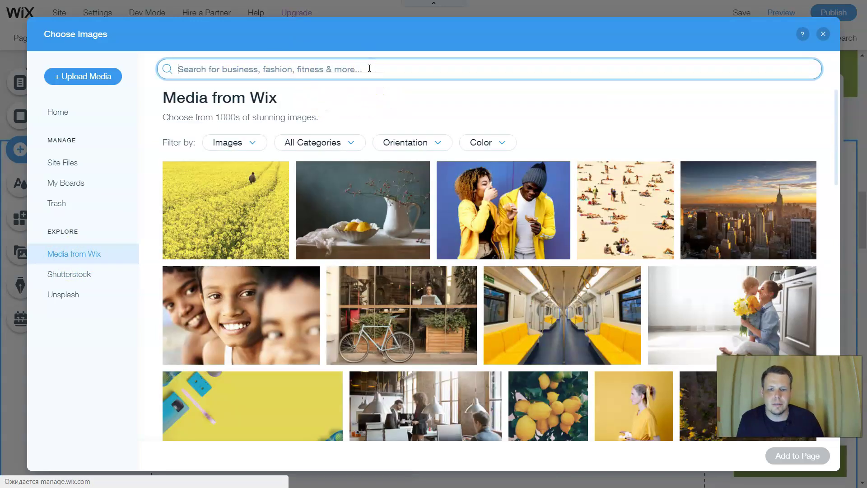
{"action": "type", "text": "lawn"}
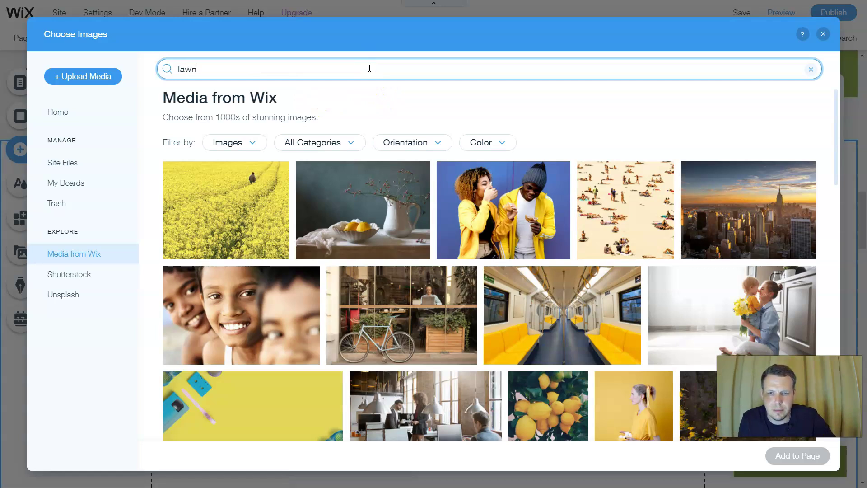
{"action": "key", "text": "Return"}
{"action": "left_click", "coordinate": [380, 75]}
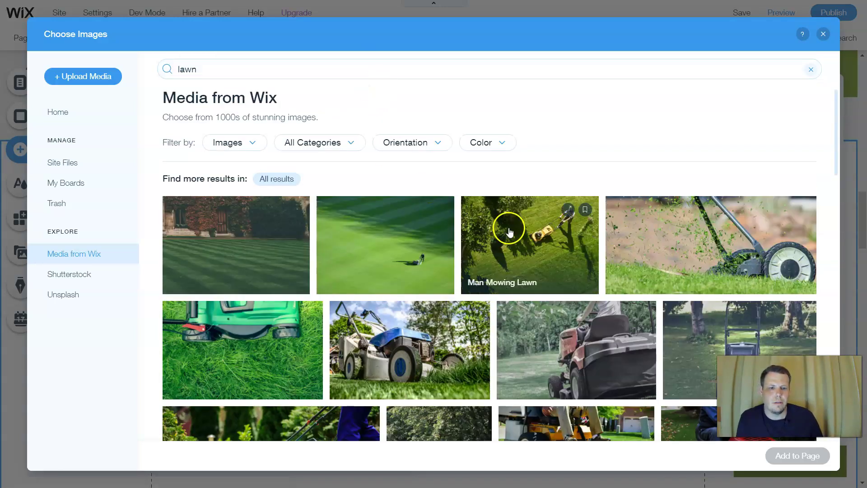
Step: Add the Grass Lawn image of the modern house to the page from the image results
{"action": "scroll", "coordinate": [691, 262], "scroll_direction": "down", "scroll_amount": 3}
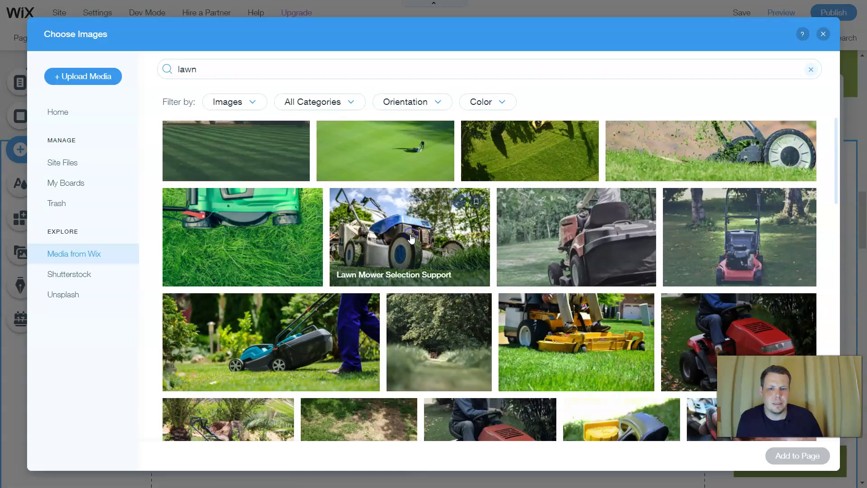
{"action": "left_click", "coordinate": [464, 284]}
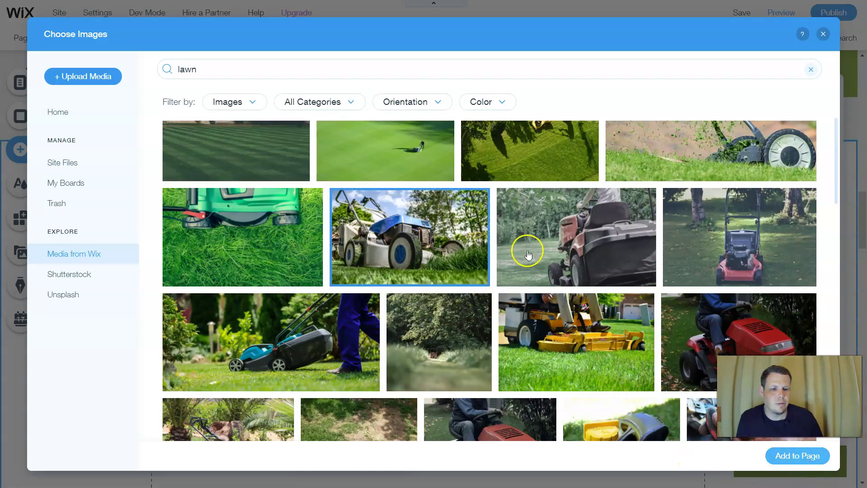
{"action": "scroll", "coordinate": [474, 174], "scroll_direction": "down", "scroll_amount": 5}
{"action": "scroll", "coordinate": [597, 273], "scroll_direction": "down", "scroll_amount": 5}
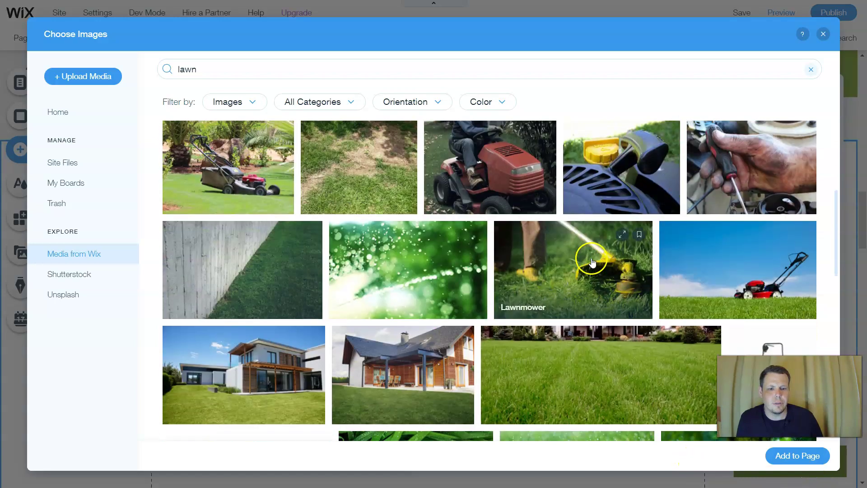
{"action": "scroll", "coordinate": [570, 226], "scroll_direction": "down", "scroll_amount": 3}
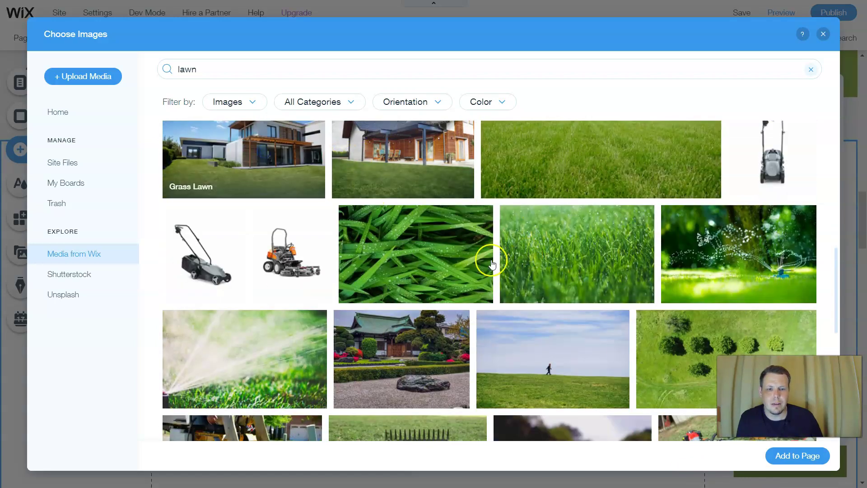
{"action": "left_click", "coordinate": [277, 195]}
{"action": "left_click", "coordinate": [278, 198]}
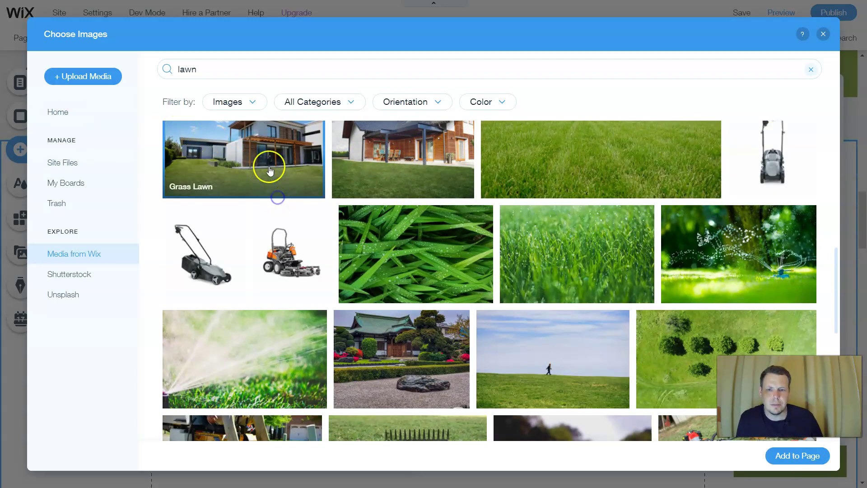
{"action": "left_click", "coordinate": [790, 451]}
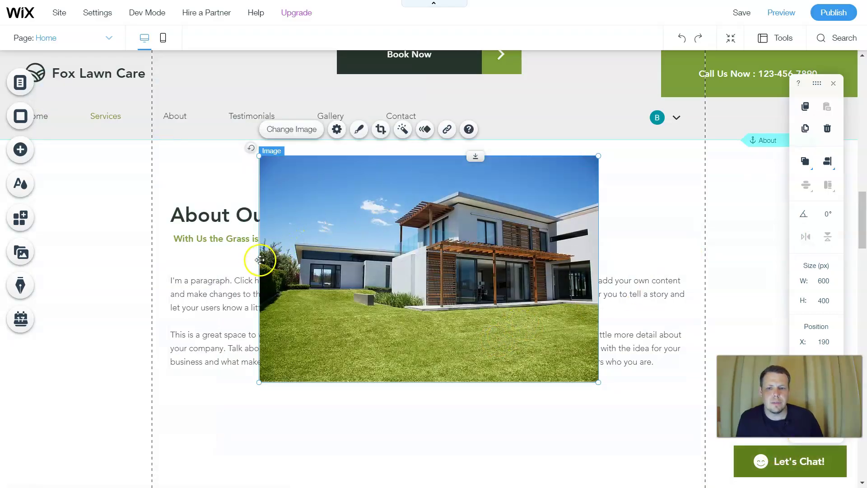
Step: Try placing the house image at different spots over the About section and discard a crop attempt
{"action": "left_click_drag", "start_coordinate": [258, 259], "coordinate": [437, 231]}
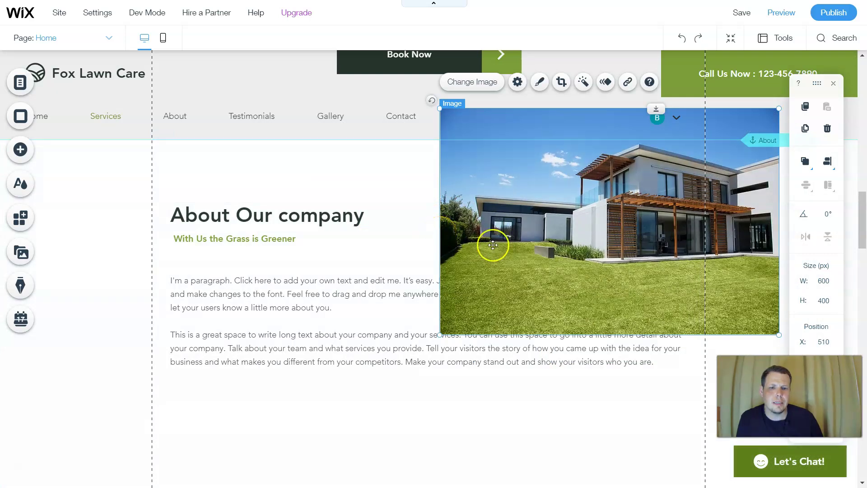
{"action": "left_click_drag", "start_coordinate": [621, 251], "coordinate": [519, 253]}
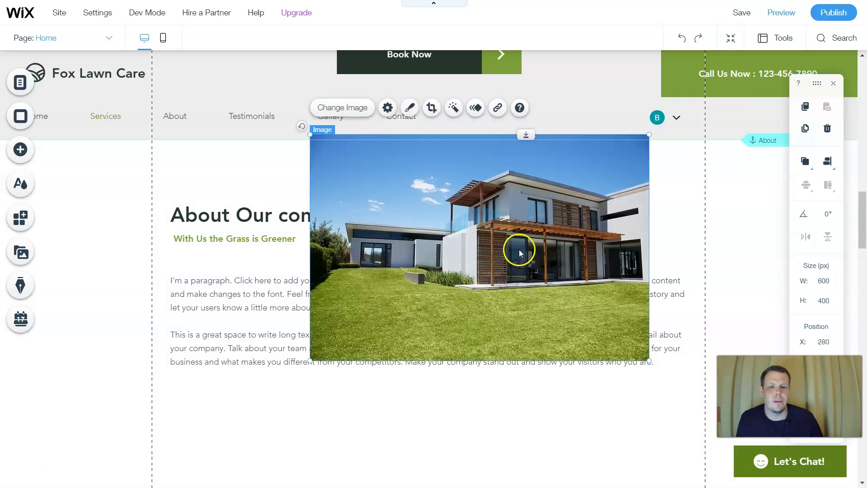
{"action": "left_click", "coordinate": [432, 109]}
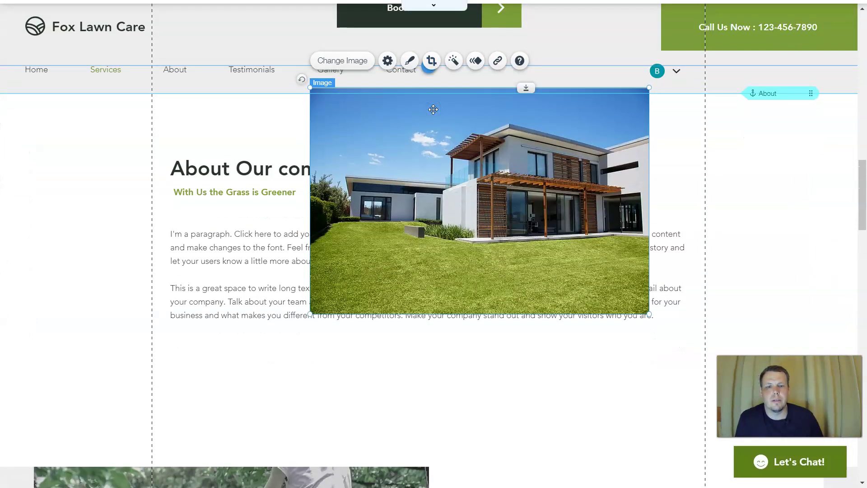
{"action": "left_click", "coordinate": [491, 203]}
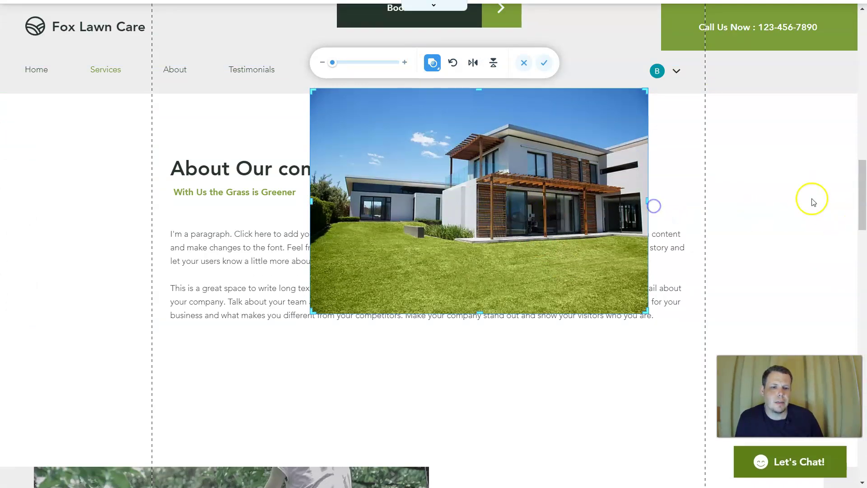
{"action": "left_click", "coordinate": [528, 67]}
Step: Move the house image against the page's right gridline and try cropping away its left part
{"action": "left_click_drag", "start_coordinate": [487, 236], "coordinate": [540, 259]}
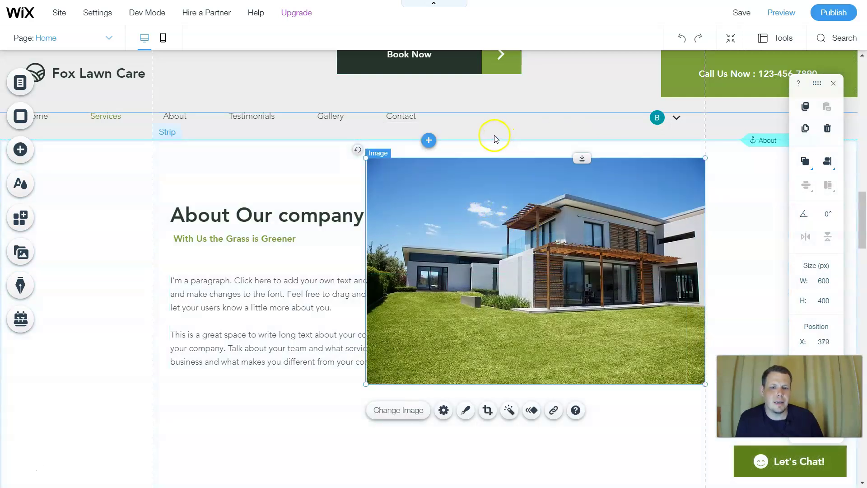
{"action": "left_click", "coordinate": [491, 410]}
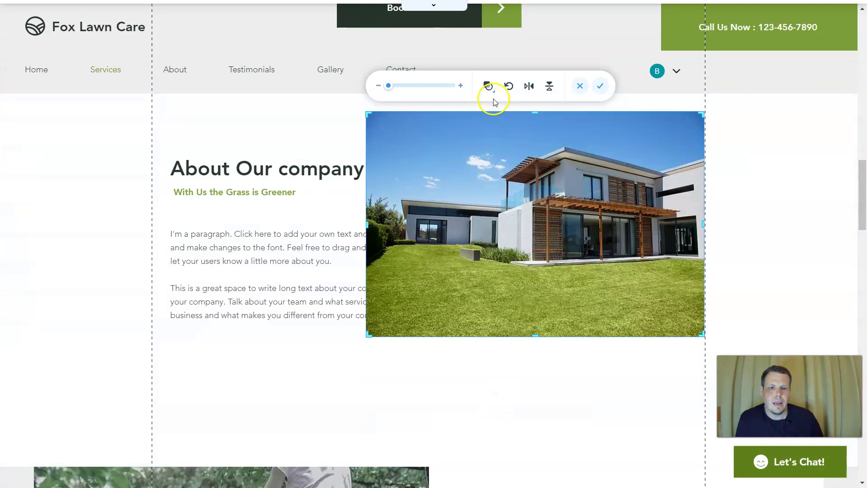
{"action": "left_click_drag", "start_coordinate": [367, 223], "coordinate": [472, 236]}
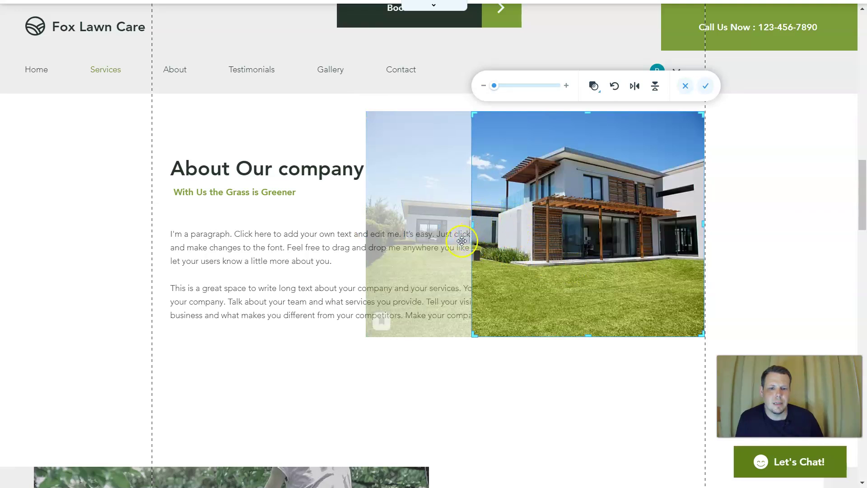
{"action": "left_click_drag", "start_coordinate": [472, 223], "coordinate": [369, 225]}
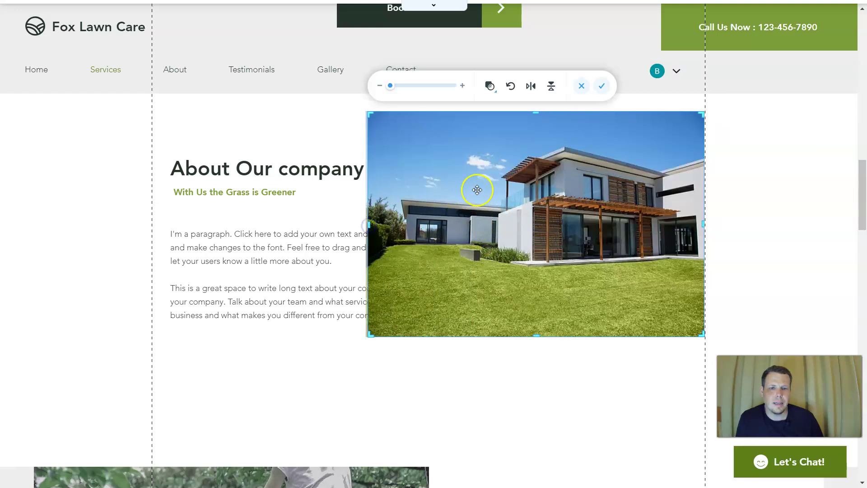
Step: Try out several crop shapes on the house image, such as the polygon, parallelogram, cross, arch and mouse-ears shapes
{"action": "left_click", "coordinate": [494, 87]}
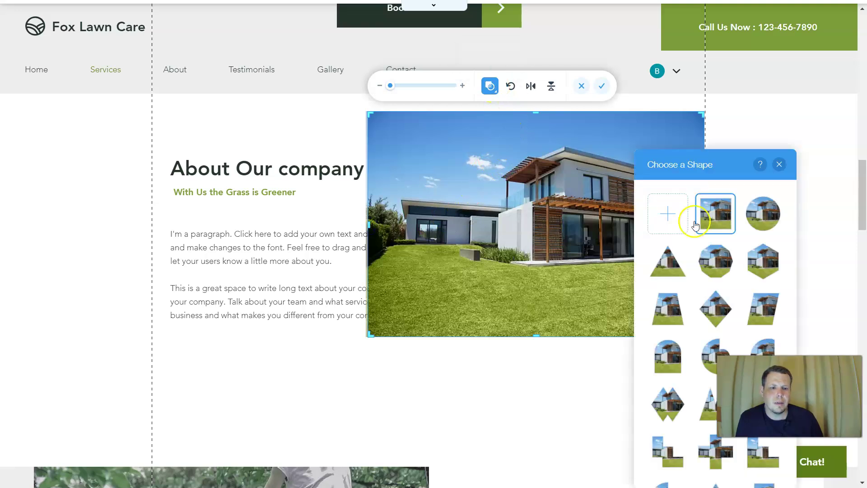
{"action": "left_click", "coordinate": [720, 258]}
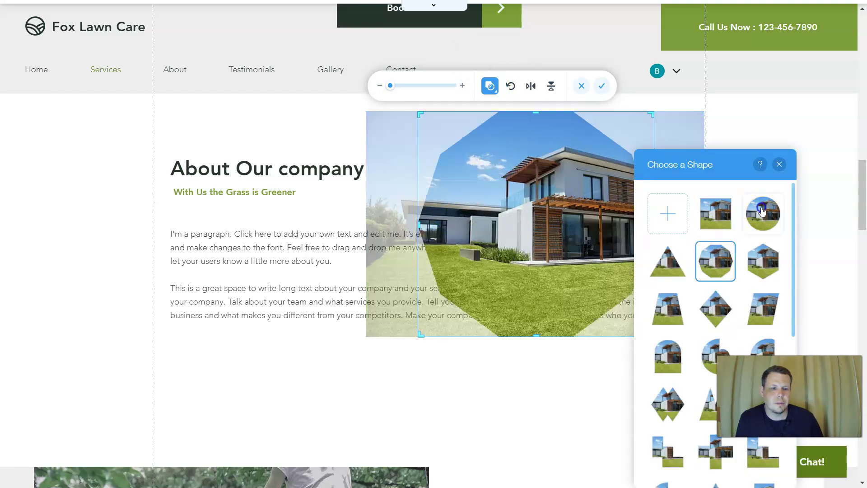
{"action": "left_click", "coordinate": [762, 210]}
{"action": "left_click", "coordinate": [759, 305]}
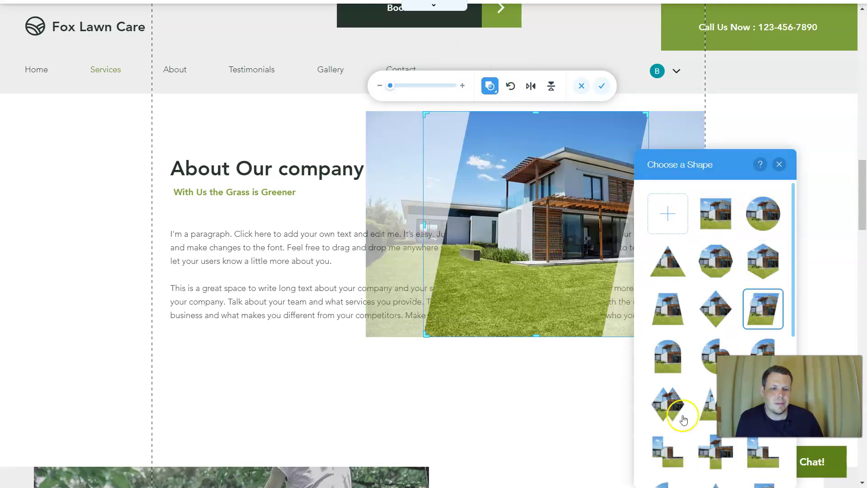
{"action": "left_click", "coordinate": [670, 465]}
{"action": "left_click", "coordinate": [713, 451]}
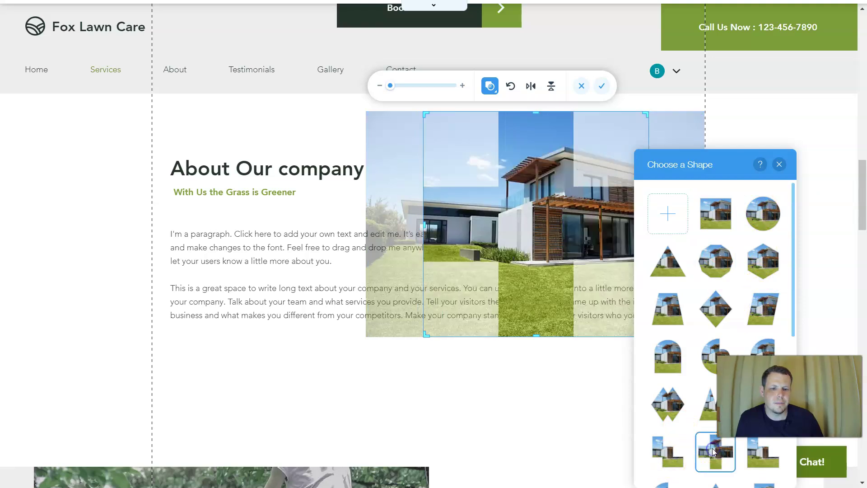
{"action": "left_click", "coordinate": [681, 357]}
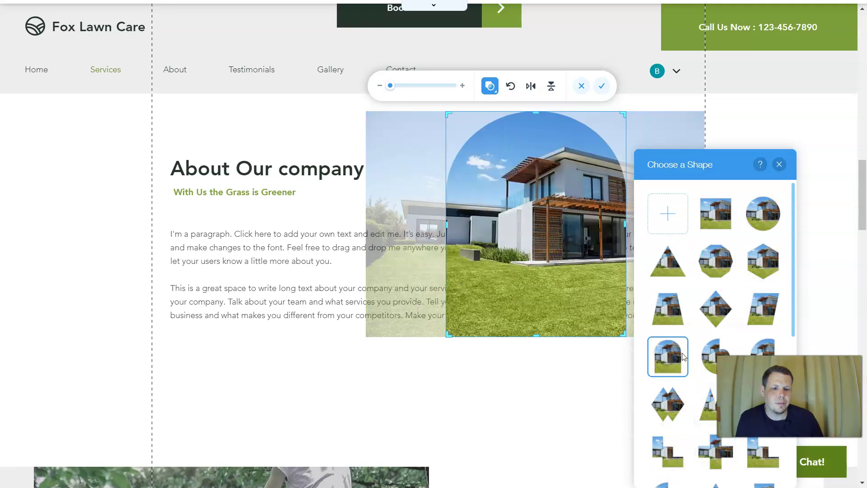
{"action": "left_click", "coordinate": [750, 353]}
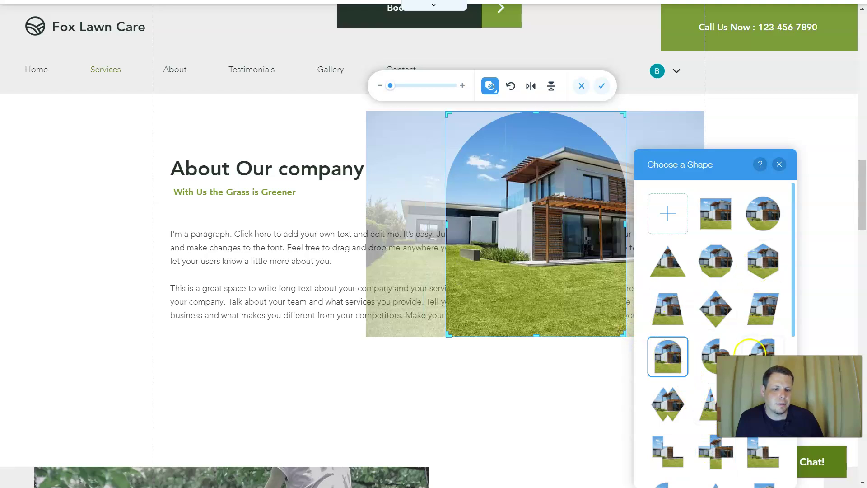
{"action": "left_click", "coordinate": [771, 349]}
{"action": "scroll", "coordinate": [770, 334], "scroll_direction": "down", "scroll_amount": 6}
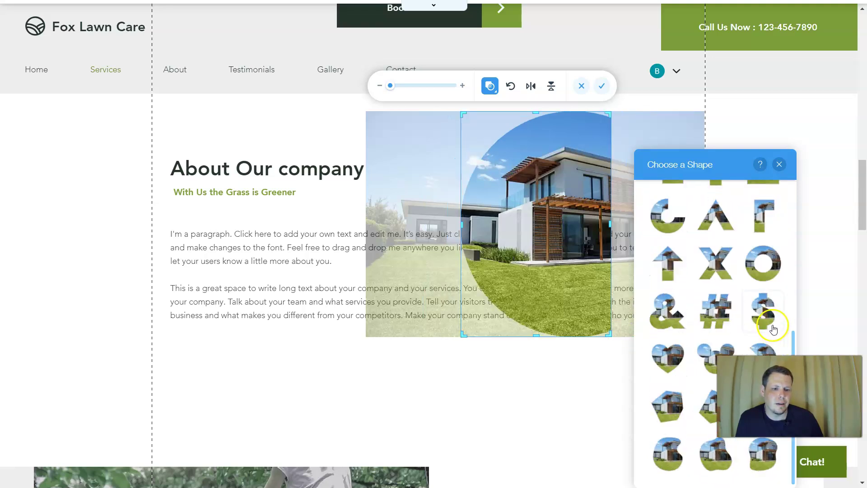
{"action": "left_click", "coordinate": [677, 359]}
{"action": "left_click", "coordinate": [725, 346]}
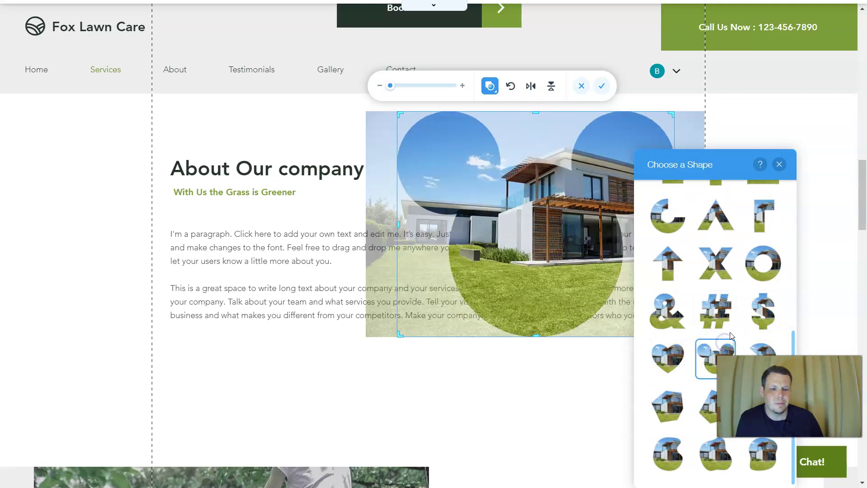
{"action": "left_click", "coordinate": [778, 165]}
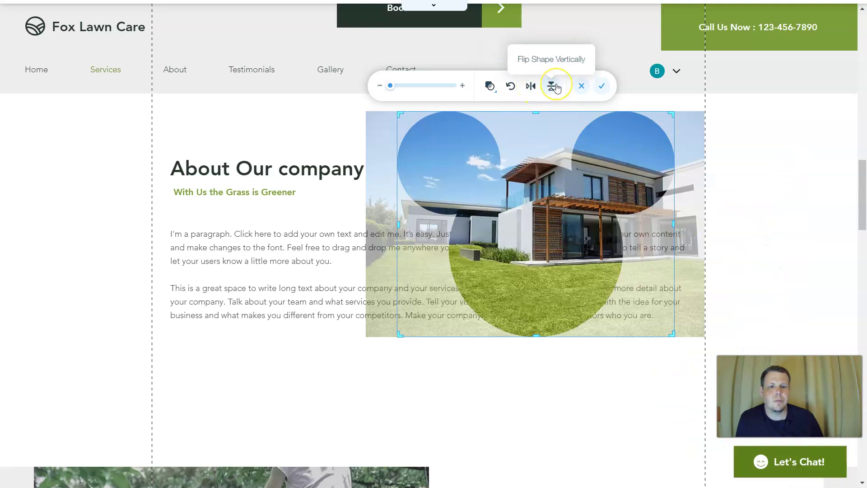
Step: Adjust the house image's zoom within the crop frame, ending slightly enlarged
{"action": "left_click", "coordinate": [496, 92]}
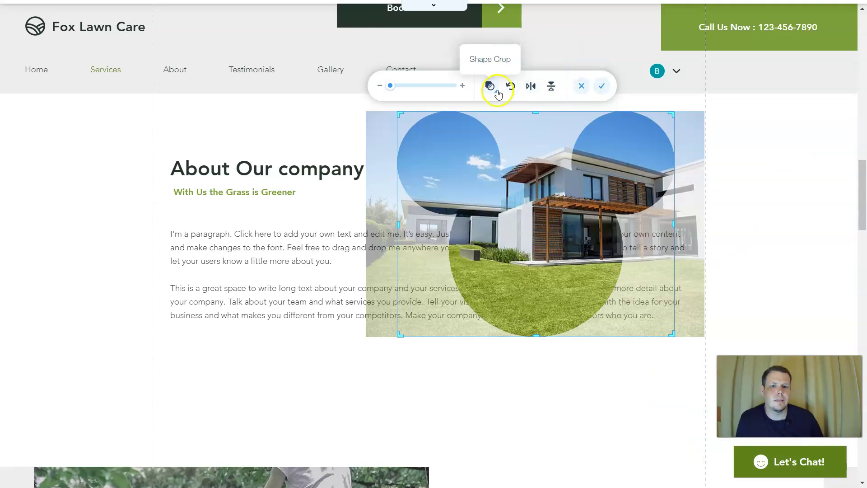
{"action": "left_click", "coordinate": [416, 86]}
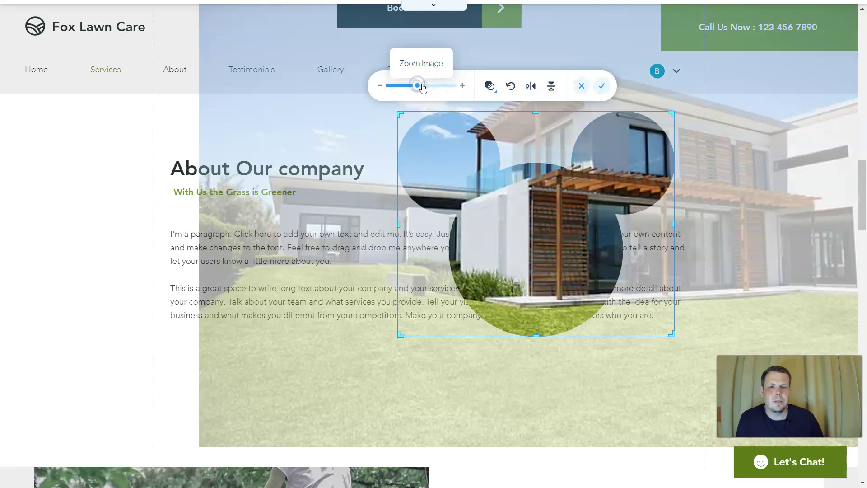
{"action": "left_click_drag", "start_coordinate": [422, 87], "coordinate": [432, 88]}
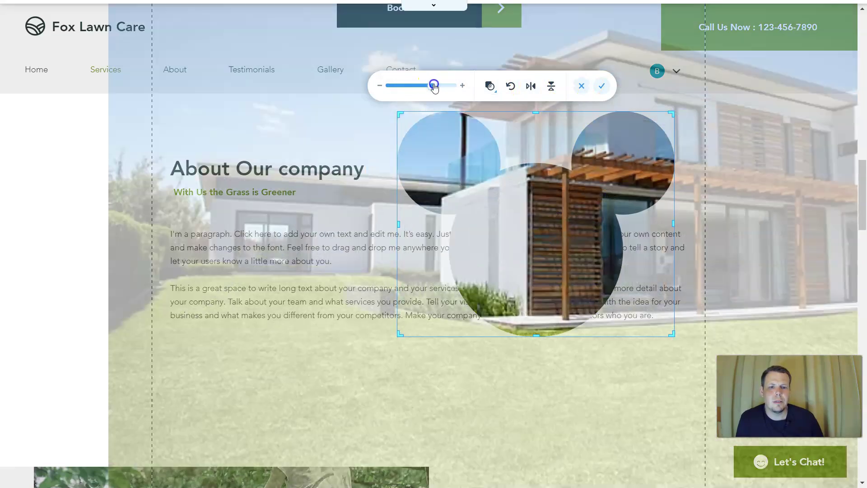
{"action": "left_click", "coordinate": [389, 87]}
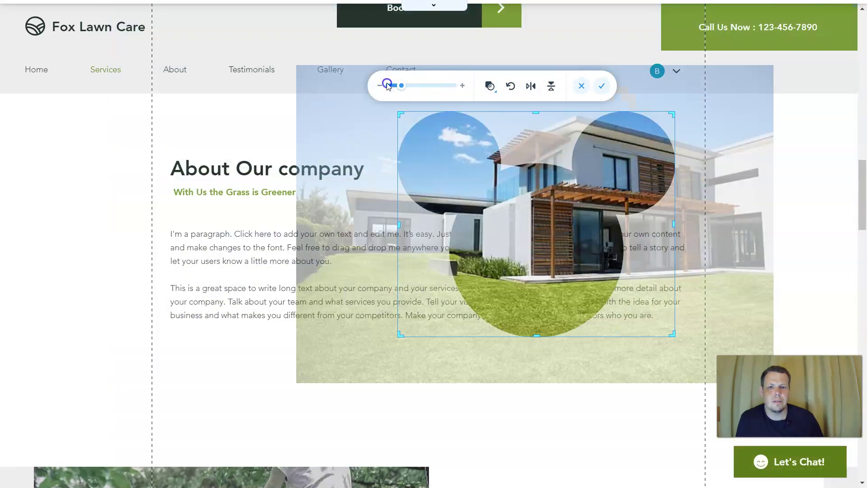
Step: Change the house image's crop shape to the square and apply the crop
{"action": "left_click", "coordinate": [490, 85]}
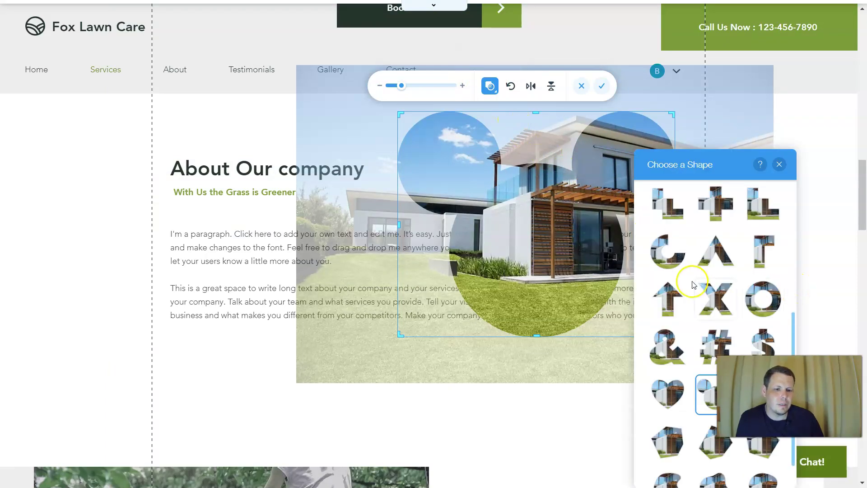
{"action": "scroll", "coordinate": [695, 285], "scroll_direction": "up", "scroll_amount": 5}
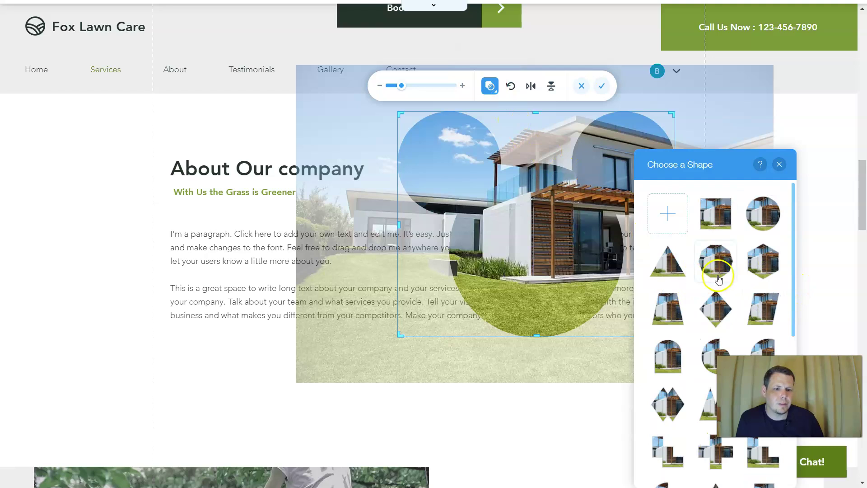
{"action": "left_click", "coordinate": [716, 224]}
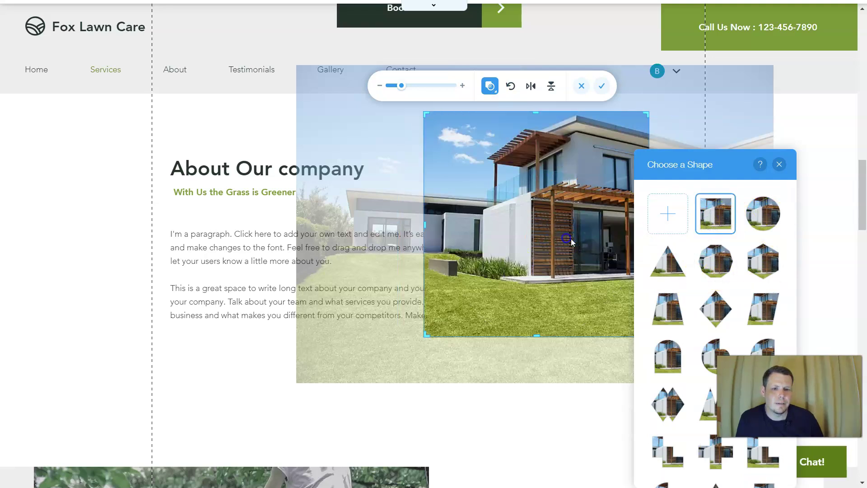
{"action": "left_click", "coordinate": [779, 164]}
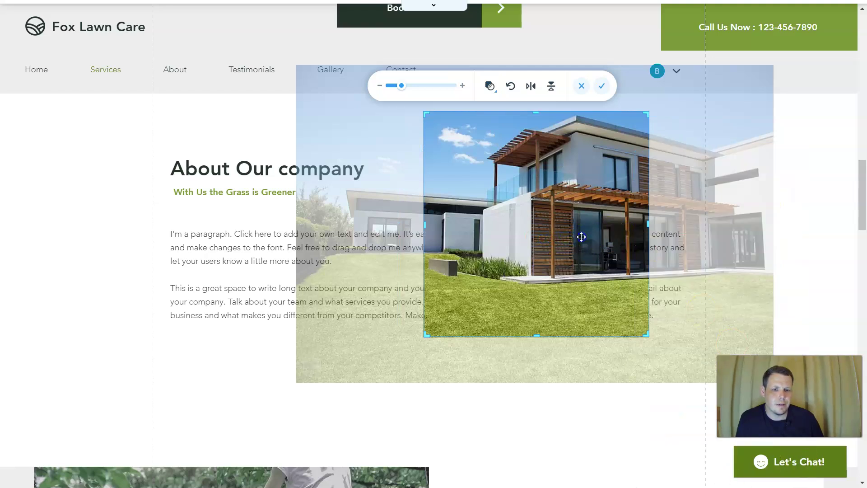
{"action": "left_click", "coordinate": [581, 232]}
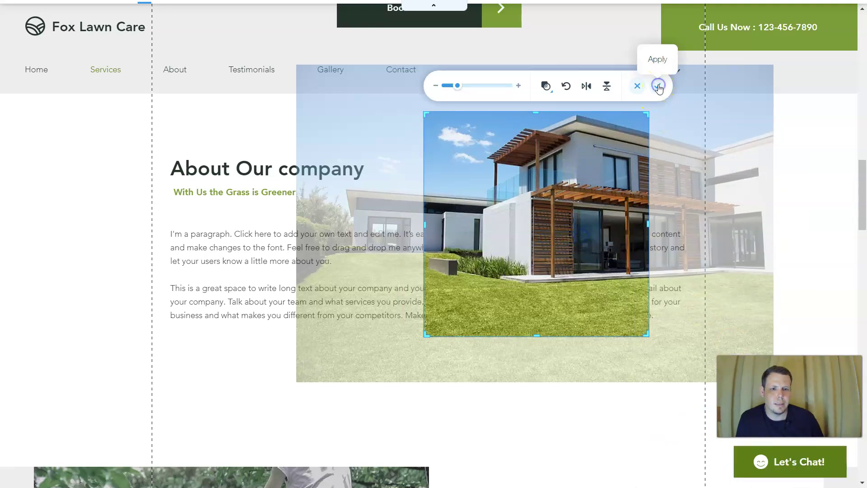
{"action": "left_click", "coordinate": [658, 86]}
Step: Narrow the About paragraph into a column below its heading and place the cropped house image beside it at X 532
{"action": "left_click_drag", "start_coordinate": [775, 283], "coordinate": [818, 290]}
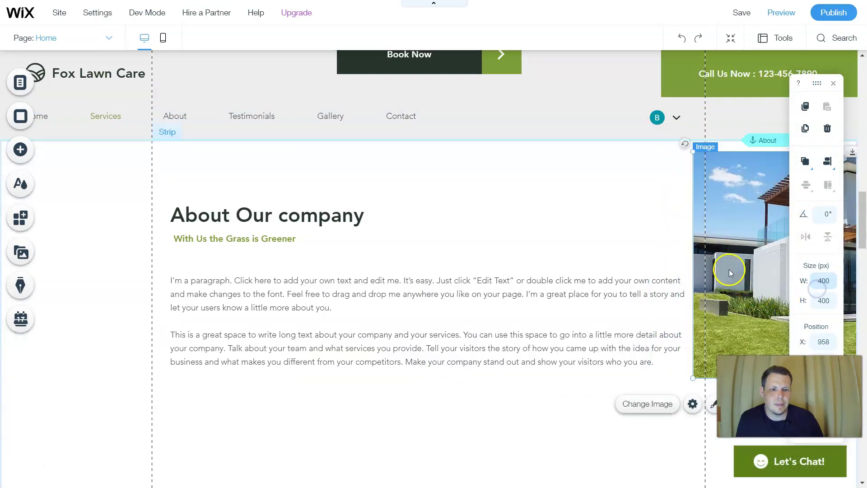
{"action": "left_click", "coordinate": [442, 227]}
{"action": "left_click", "coordinate": [437, 290]}
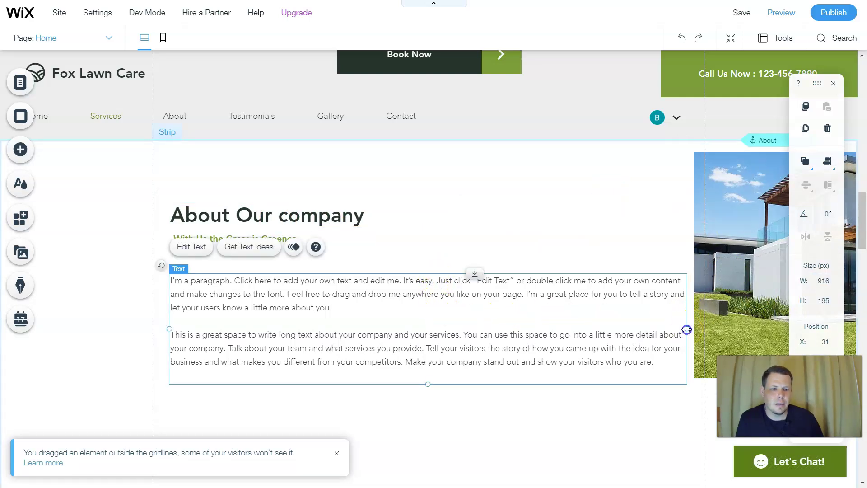
{"action": "left_click_drag", "start_coordinate": [594, 334], "coordinate": [387, 344]}
{"action": "left_click", "coordinate": [758, 262]}
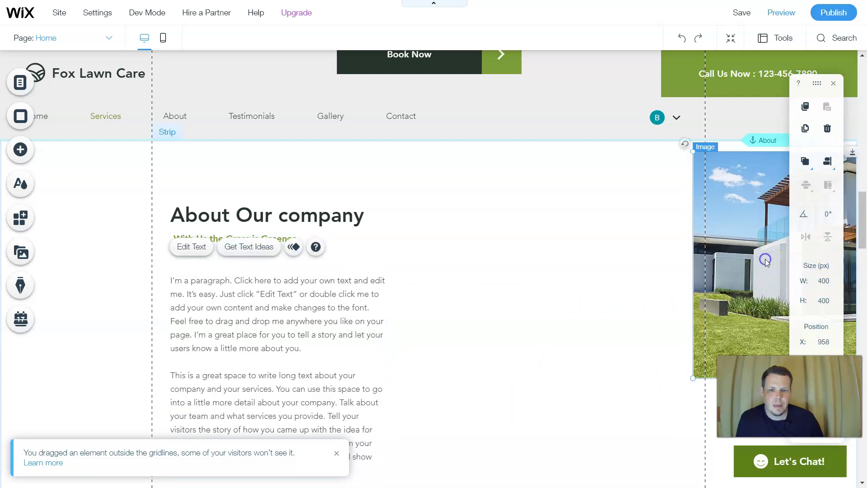
{"action": "left_click_drag", "start_coordinate": [755, 256], "coordinate": [533, 295]}
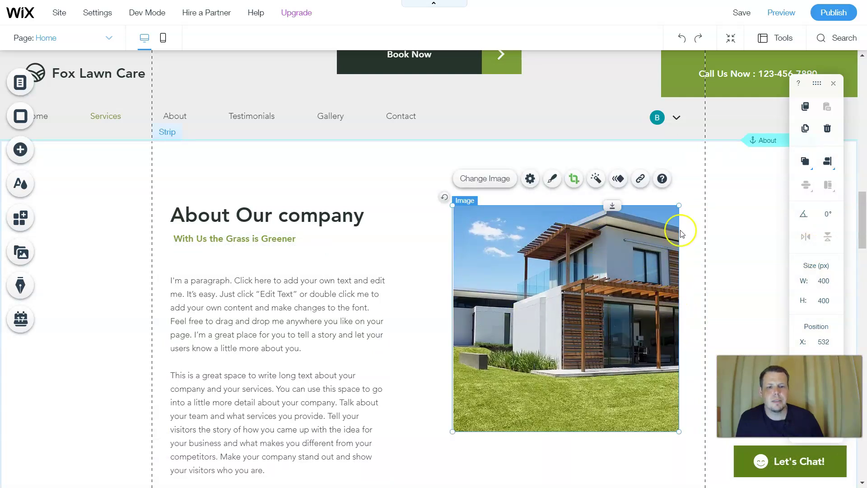
Step: Apply the Glide-In entrance animation to the house image in the About section
{"action": "scroll", "coordinate": [692, 199], "scroll_direction": "down", "scroll_amount": 1}
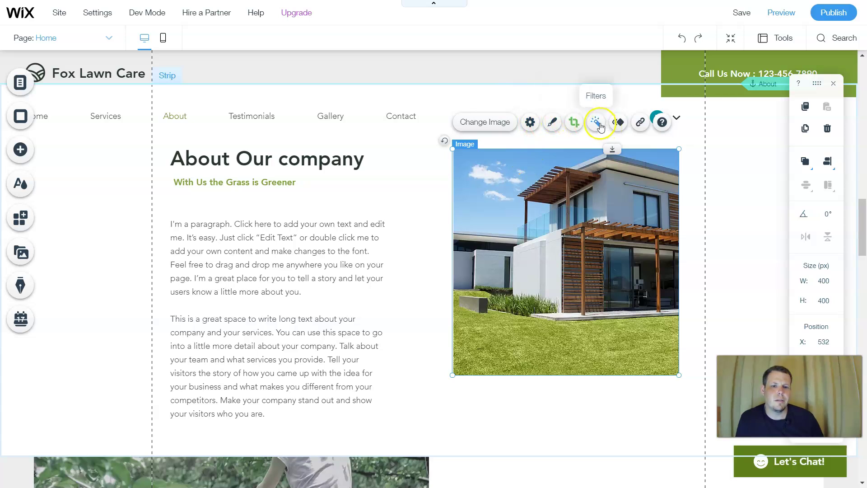
{"action": "left_click", "coordinate": [617, 123]}
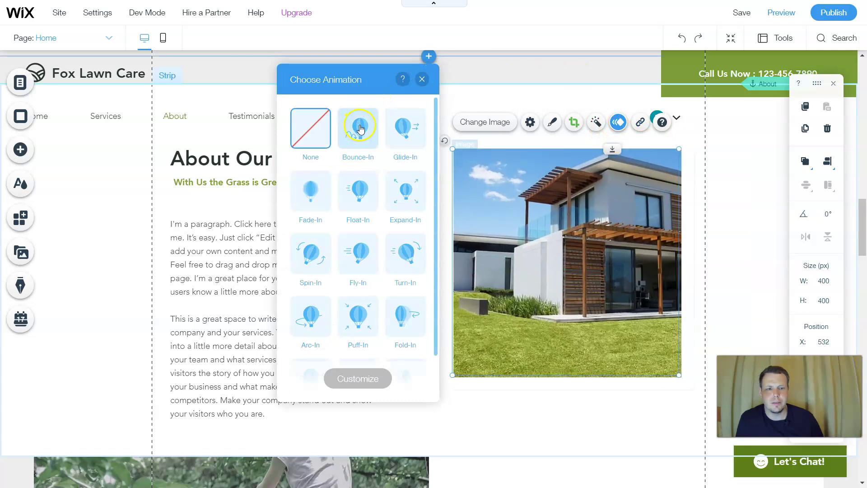
{"action": "left_click", "coordinate": [402, 136]}
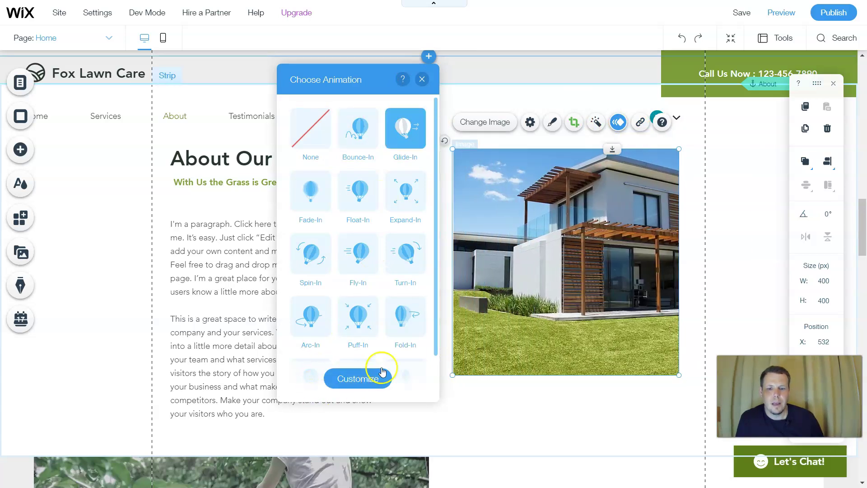
{"action": "scroll", "coordinate": [397, 347], "scroll_direction": "down", "scroll_amount": 2}
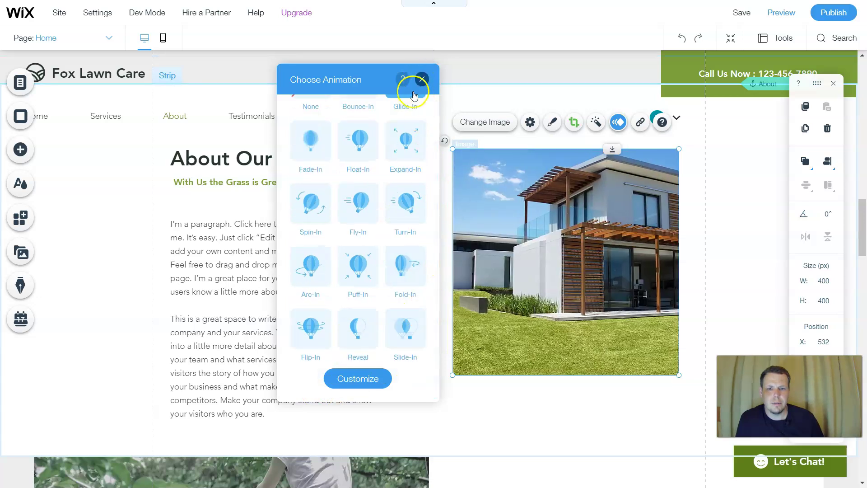
{"action": "left_click", "coordinate": [404, 140]}
{"action": "left_click", "coordinate": [420, 78]}
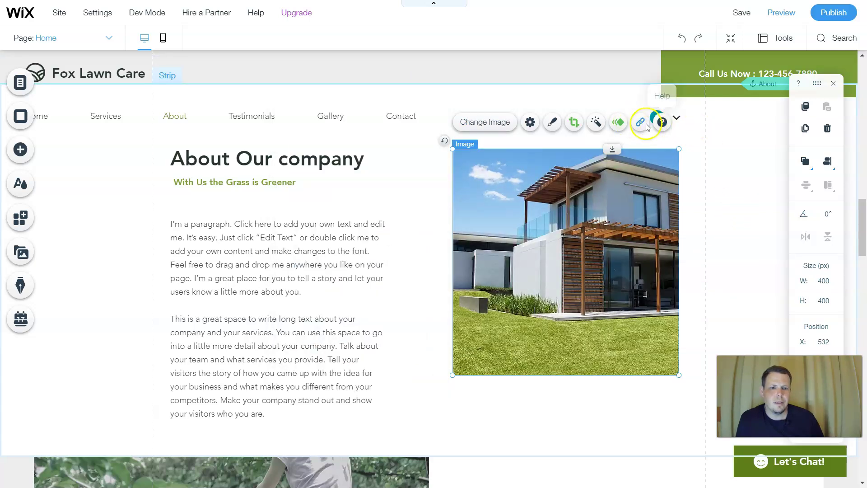
Step: Look over the free quote and Testimonials sections below the About section
{"action": "scroll", "coordinate": [706, 144], "scroll_direction": "down", "scroll_amount": 3}
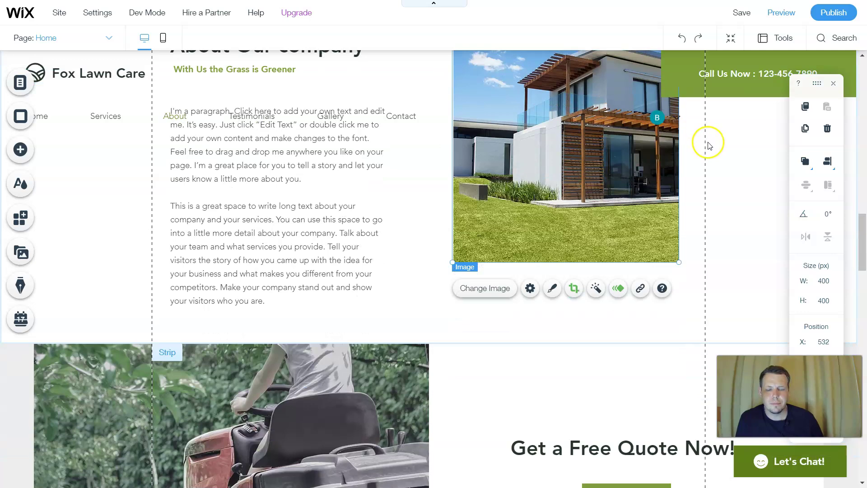
{"action": "scroll", "coordinate": [707, 145], "scroll_direction": "down", "scroll_amount": 1}
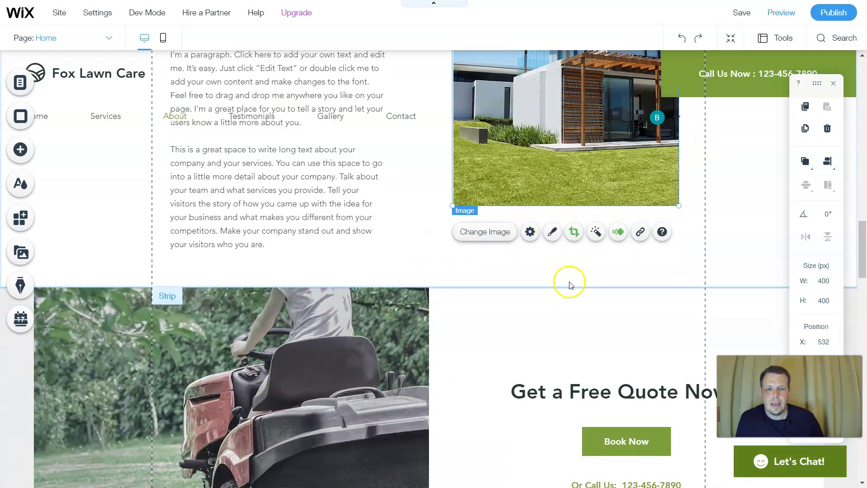
{"action": "scroll", "coordinate": [573, 289], "scroll_direction": "up", "scroll_amount": 2}
{"action": "scroll", "coordinate": [588, 308], "scroll_direction": "down", "scroll_amount": 5}
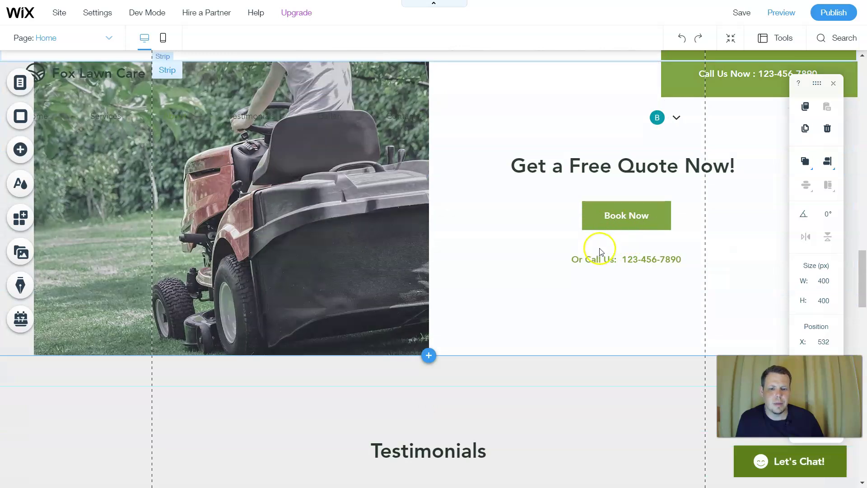
{"action": "scroll", "coordinate": [599, 248], "scroll_direction": "down", "scroll_amount": 5}
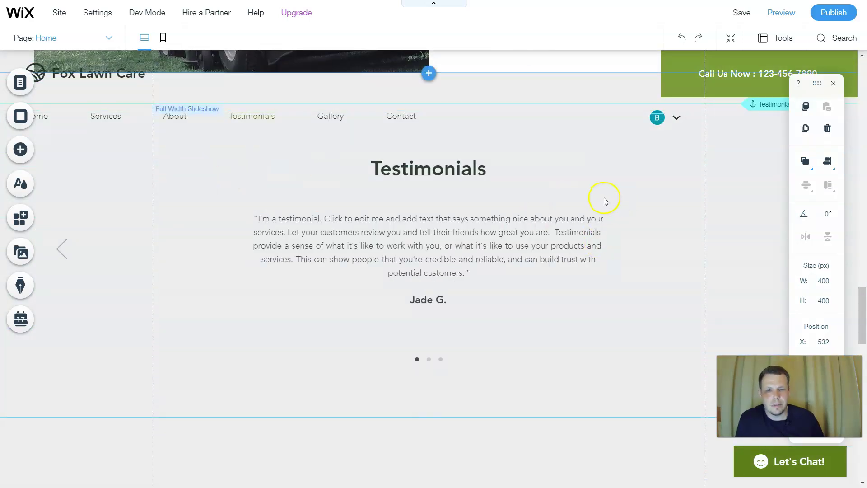
Step: Add the multicoloured six-icon social bar beneath the testimonial slideshow at X 671, just above the Gallery section
{"action": "scroll", "coordinate": [606, 196], "scroll_direction": "down", "scroll_amount": 2}
{"action": "scroll", "coordinate": [591, 211], "scroll_direction": "up", "scroll_amount": 3}
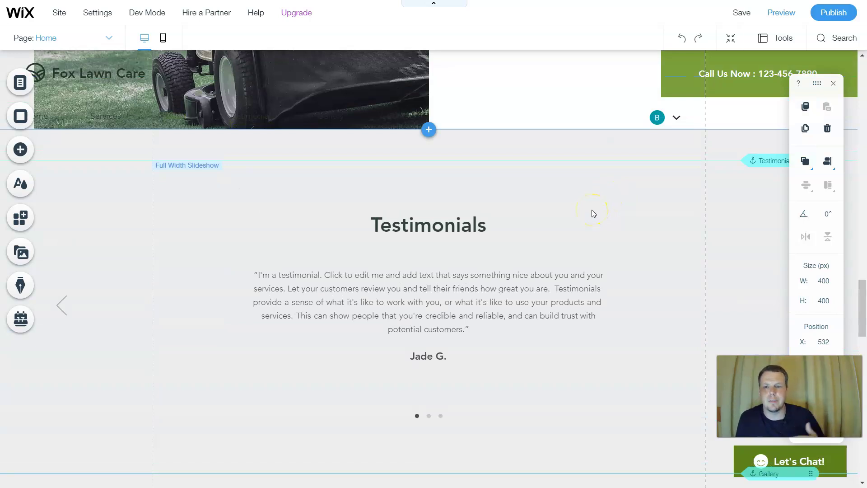
{"action": "left_click", "coordinate": [408, 227]}
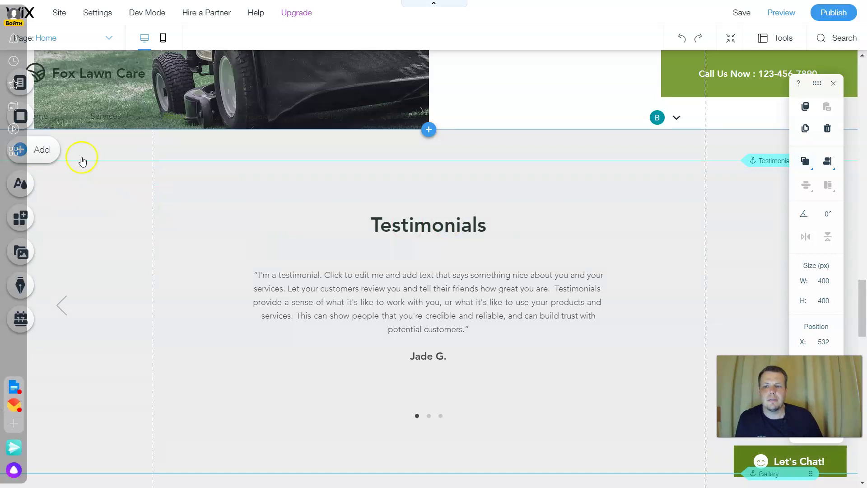
{"action": "scroll", "coordinate": [595, 311], "scroll_direction": "down", "scroll_amount": 3}
{"action": "scroll", "coordinate": [595, 303], "scroll_direction": "down", "scroll_amount": 5}
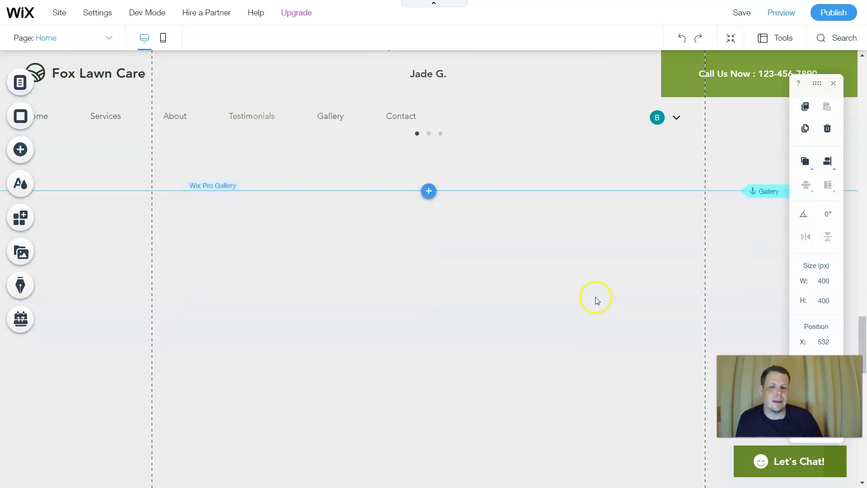
{"action": "scroll", "coordinate": [591, 283], "scroll_direction": "down", "scroll_amount": 4}
{"action": "scroll", "coordinate": [589, 283], "scroll_direction": "up", "scroll_amount": 7}
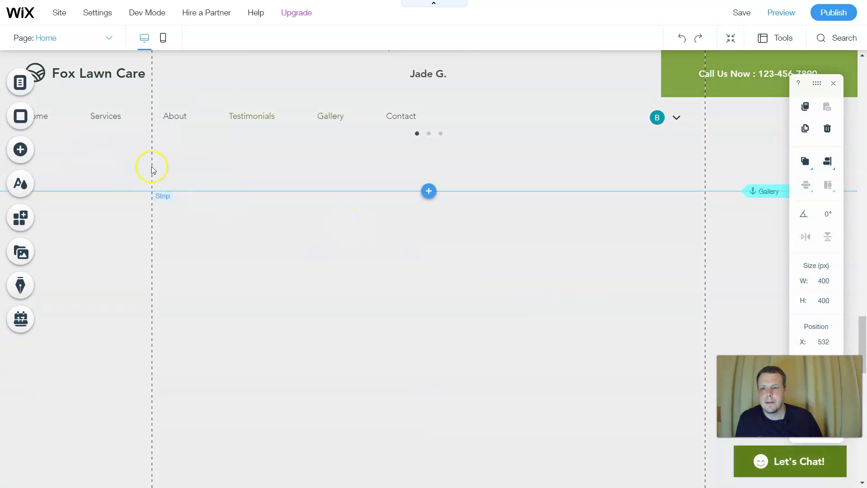
{"action": "left_click", "coordinate": [21, 149]}
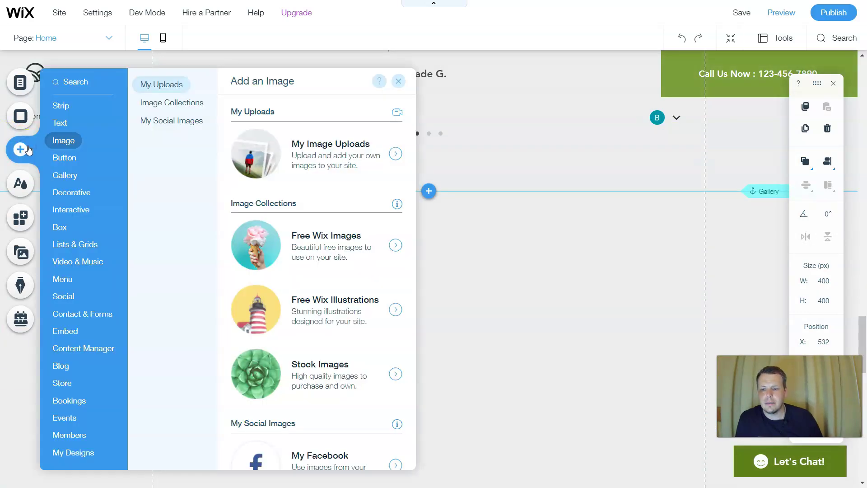
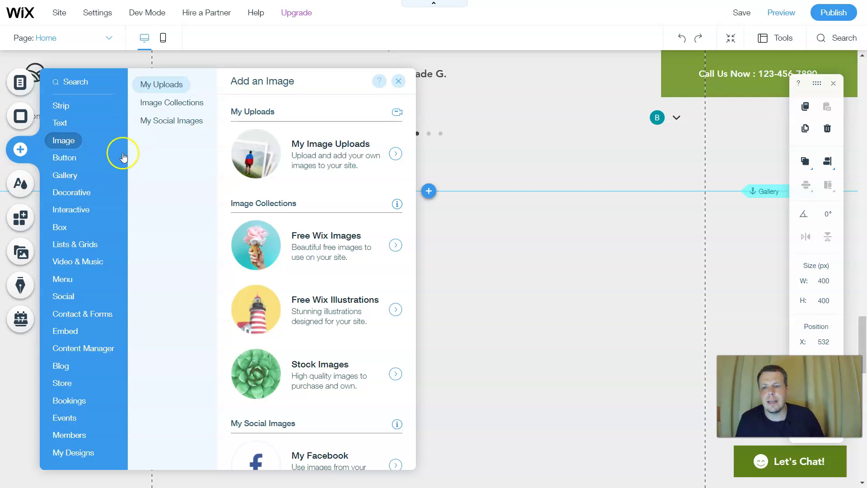
{"action": "left_click", "coordinate": [62, 298]}
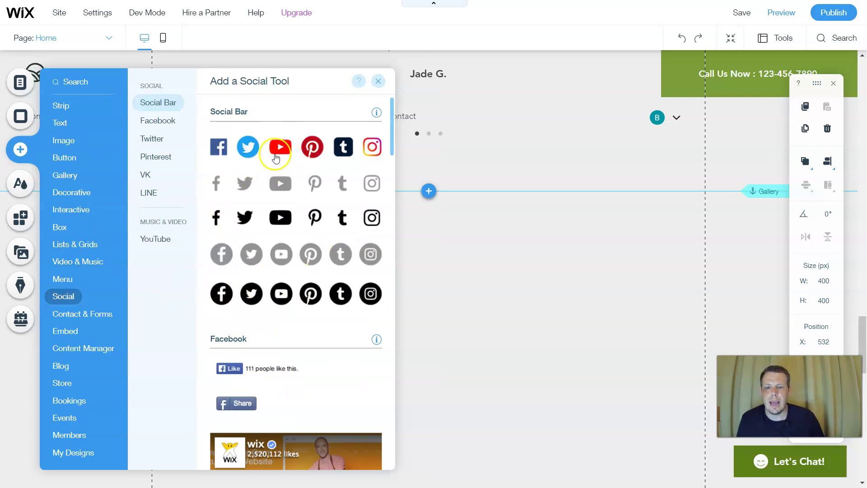
{"action": "left_click_drag", "start_coordinate": [544, 166], "coordinate": [544, 167]}
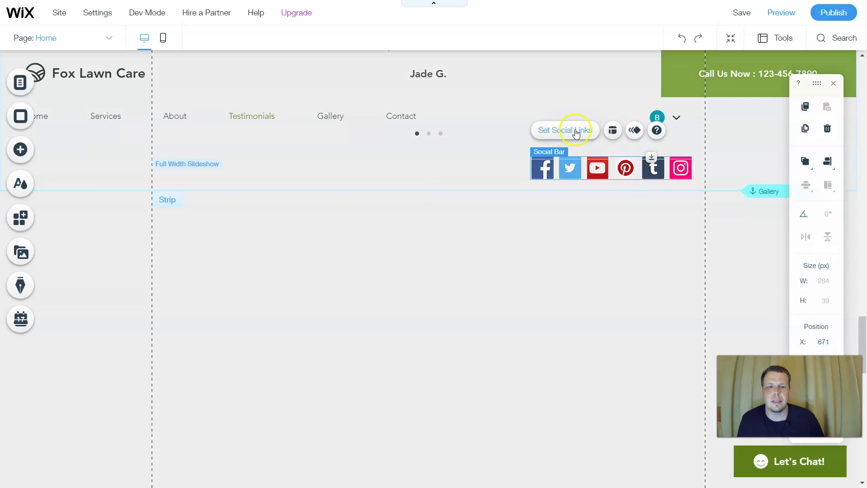
Step: Review the Facebook and Twitter page links assigned to the social bar's icons
{"action": "left_click", "coordinate": [595, 131]}
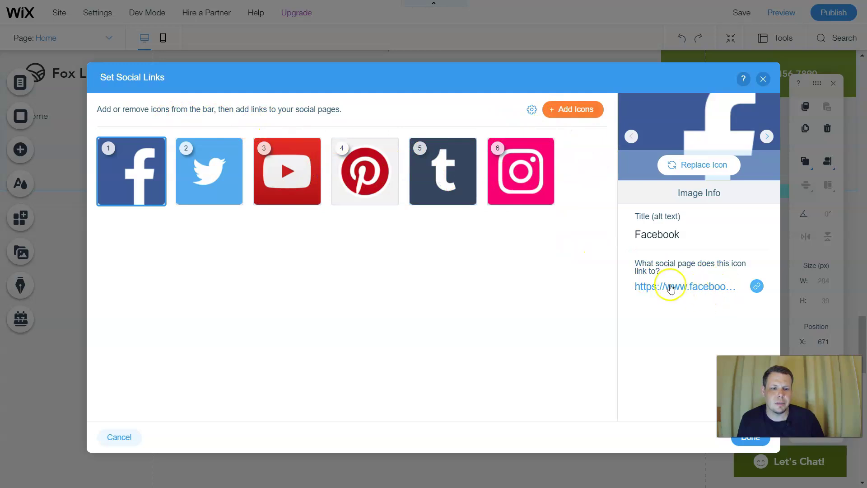
{"action": "left_click", "coordinate": [209, 147]}
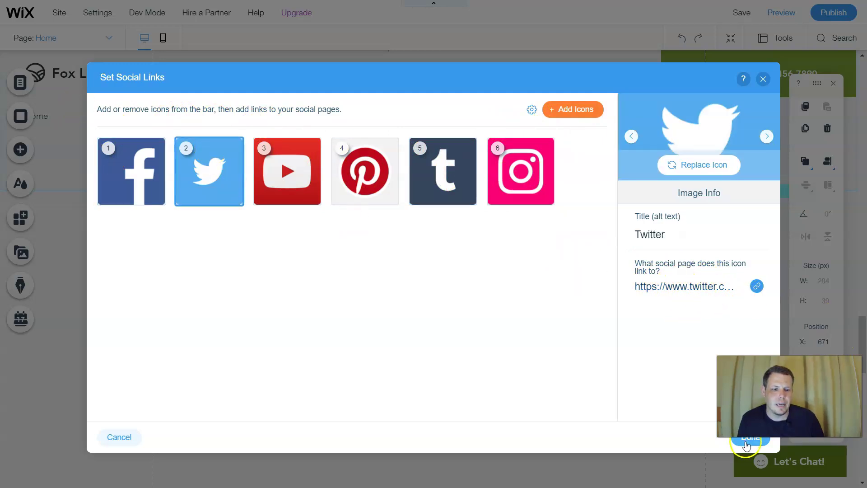
{"action": "left_click", "coordinate": [523, 148]}
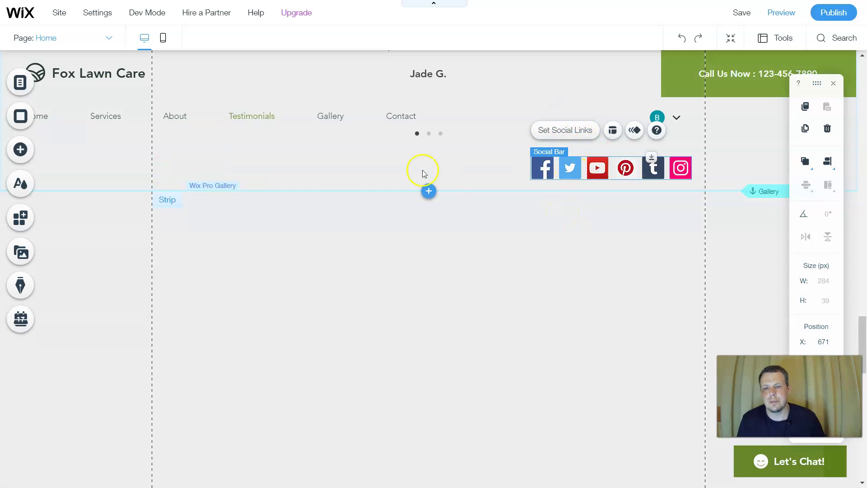
Step: Add a single Video Upload player, 480 by 270 px, to the Gallery section at X 220 beneath the social bar
{"action": "left_click", "coordinate": [21, 150]}
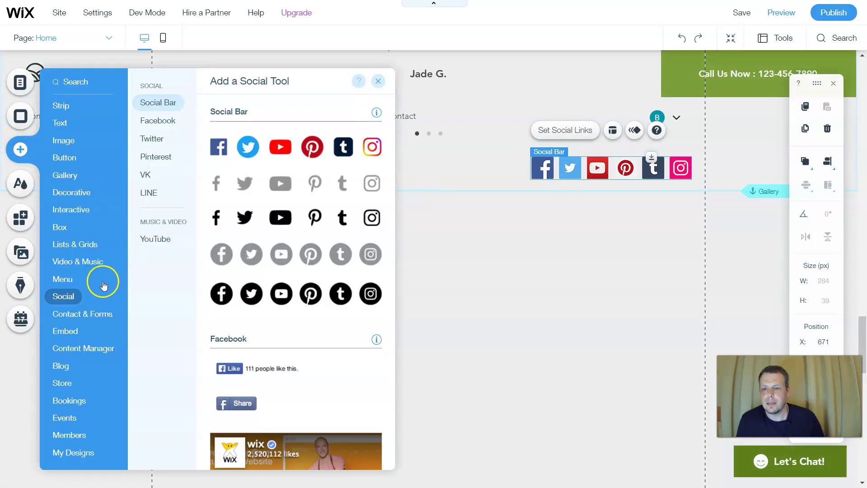
{"action": "left_click", "coordinate": [89, 262]}
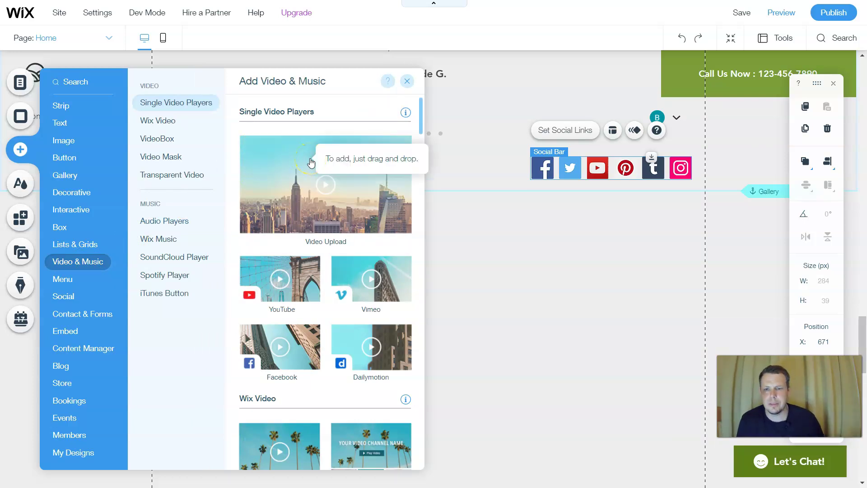
{"action": "left_click", "coordinate": [148, 120]}
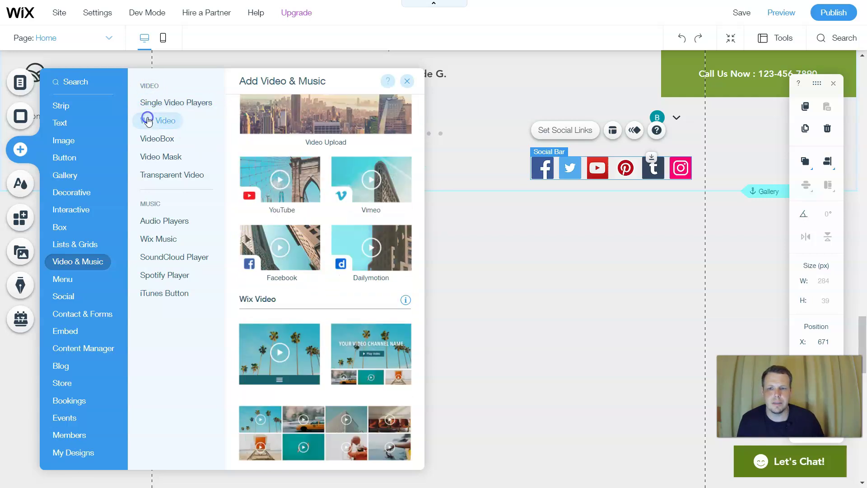
{"action": "left_click", "coordinate": [165, 156]}
{"action": "left_click", "coordinate": [190, 220]}
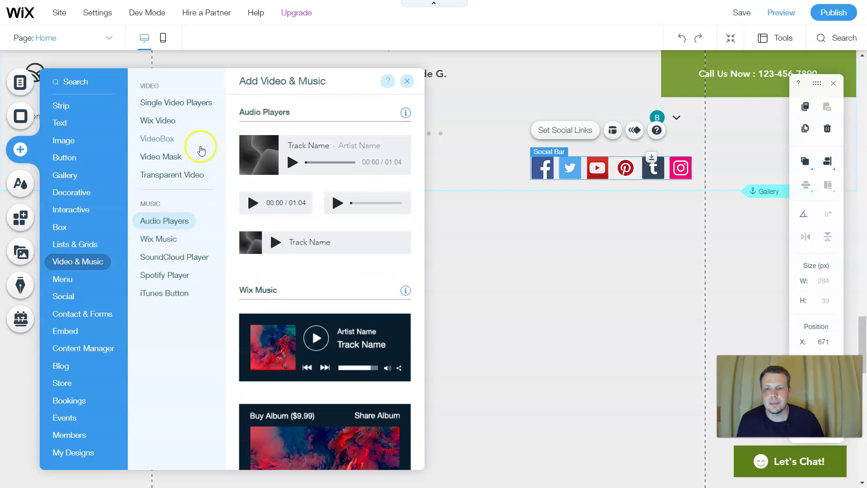
{"action": "left_click", "coordinate": [169, 155]}
{"action": "left_click", "coordinate": [167, 121]}
{"action": "left_click", "coordinate": [180, 103]}
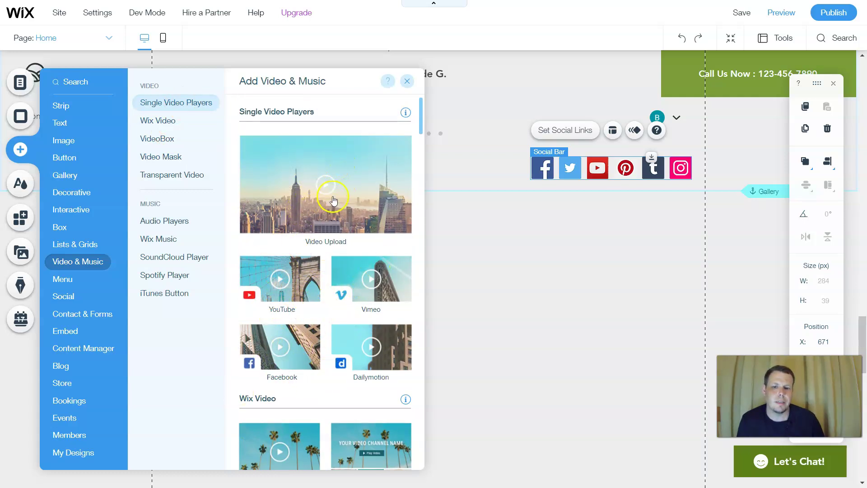
{"action": "left_click", "coordinate": [293, 185]}
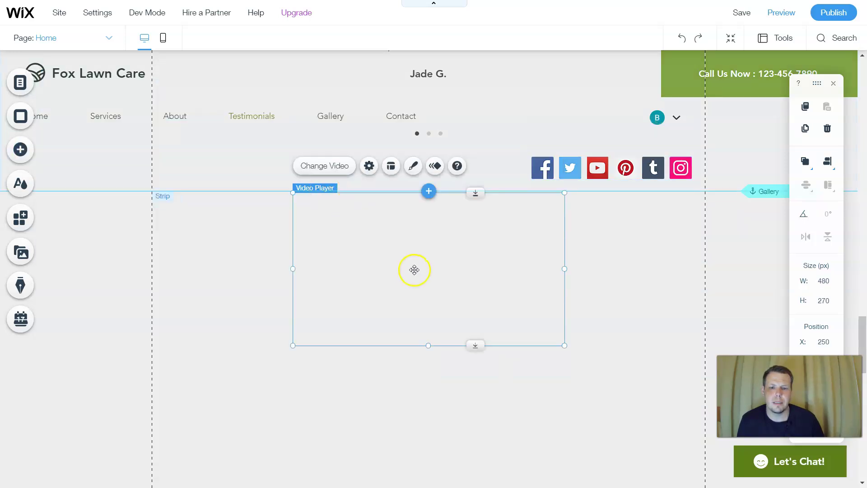
{"action": "left_click_drag", "start_coordinate": [399, 296], "coordinate": [399, 294]}
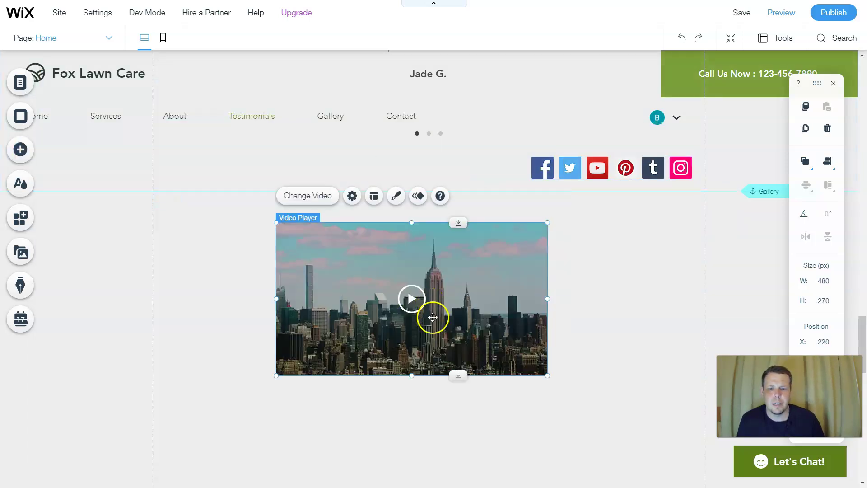
Step: Turn on autoplay for the uploaded-video player, keeping upload as its video source, and close its settings
{"action": "left_click", "coordinate": [323, 202]}
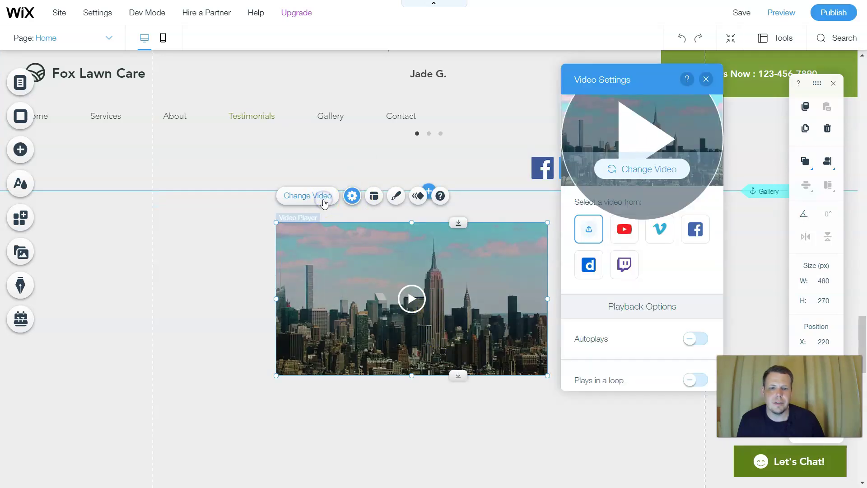
{"action": "left_click", "coordinate": [590, 240]}
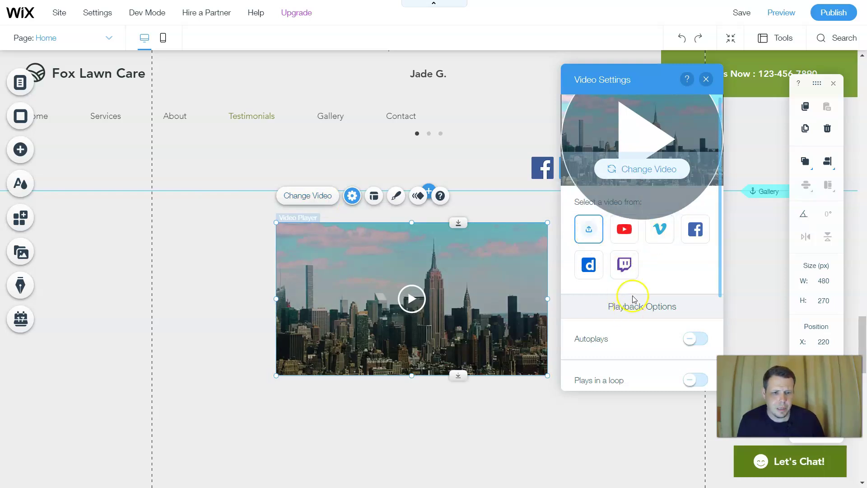
{"action": "left_click", "coordinate": [691, 341]}
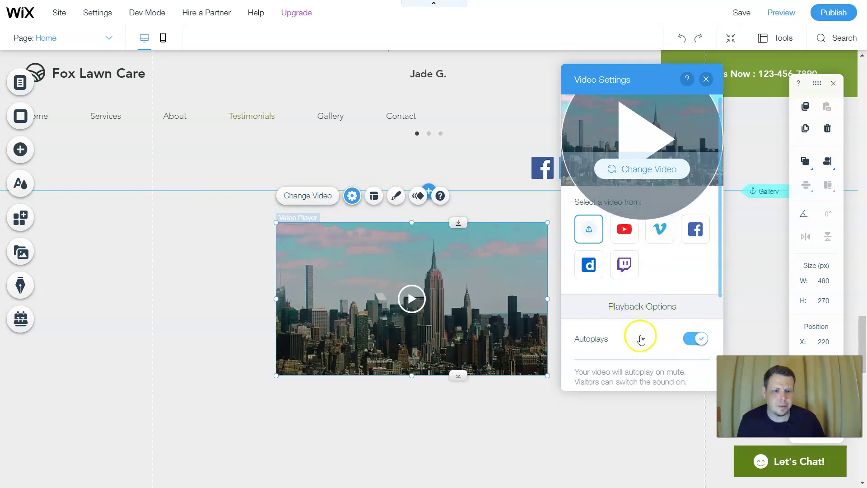
{"action": "scroll", "coordinate": [662, 306], "scroll_direction": "down", "scroll_amount": 3}
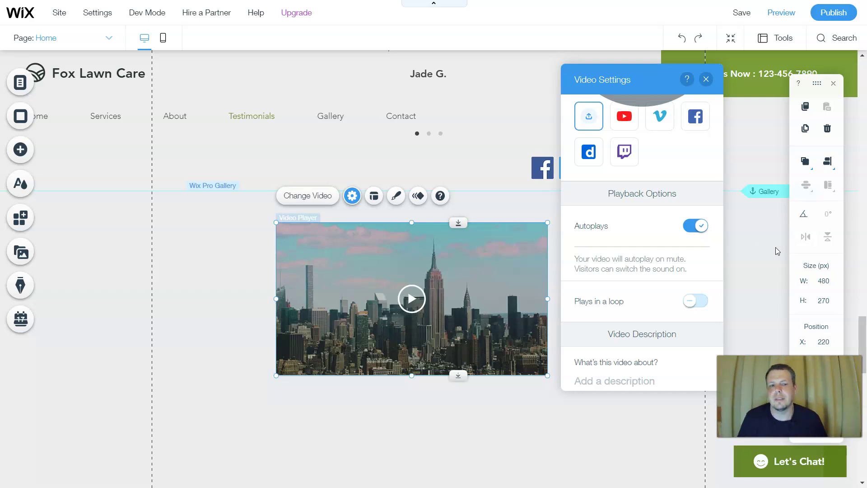
{"action": "scroll", "coordinate": [523, 261], "scroll_direction": "up", "scroll_amount": 3}
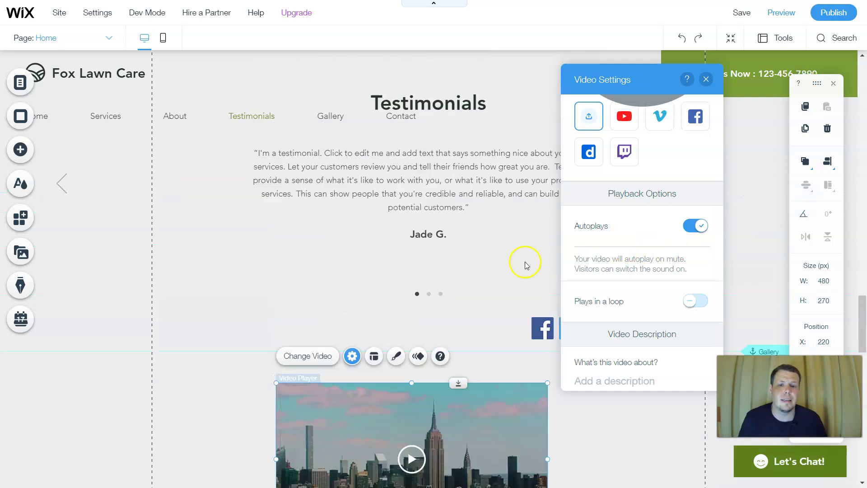
{"action": "scroll", "coordinate": [460, 314], "scroll_direction": "down", "scroll_amount": 1}
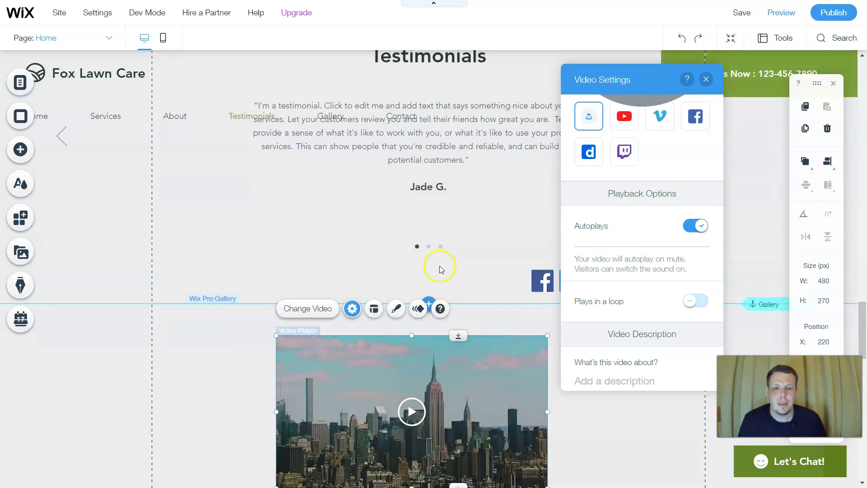
{"action": "scroll", "coordinate": [661, 349], "scroll_direction": "down", "scroll_amount": 1}
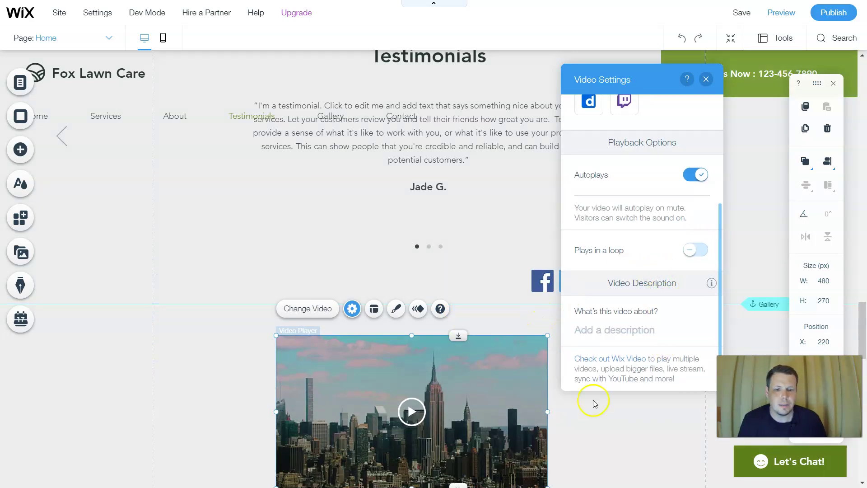
{"action": "left_click", "coordinate": [706, 79]}
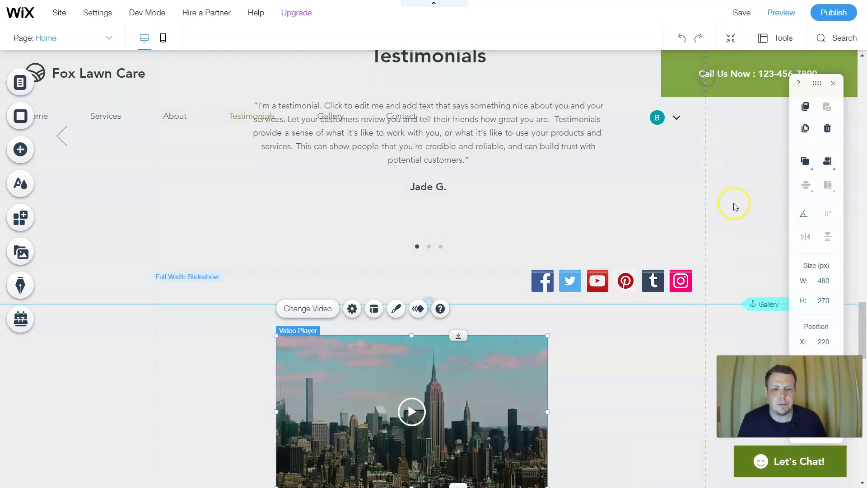
Step: Add a 480 by 270 px YouTube video player at X 235, directly below the first video player
{"action": "scroll", "coordinate": [733, 206], "scroll_direction": "down", "scroll_amount": 6}
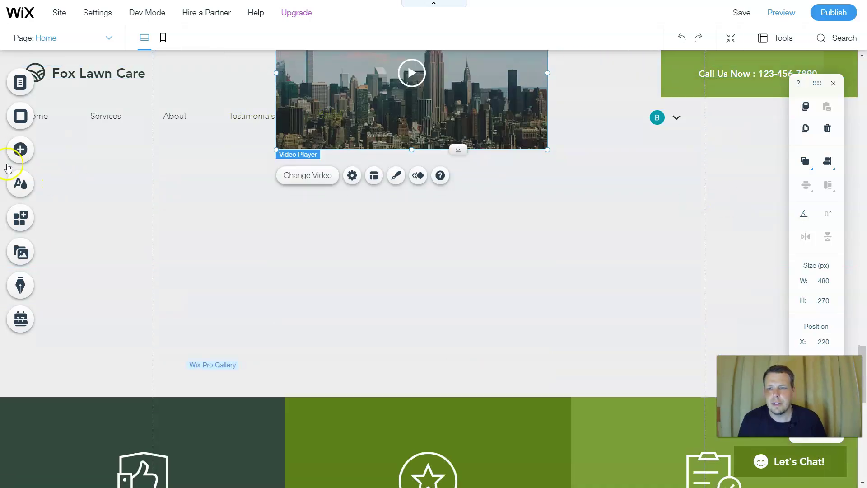
{"action": "left_click", "coordinate": [21, 148]}
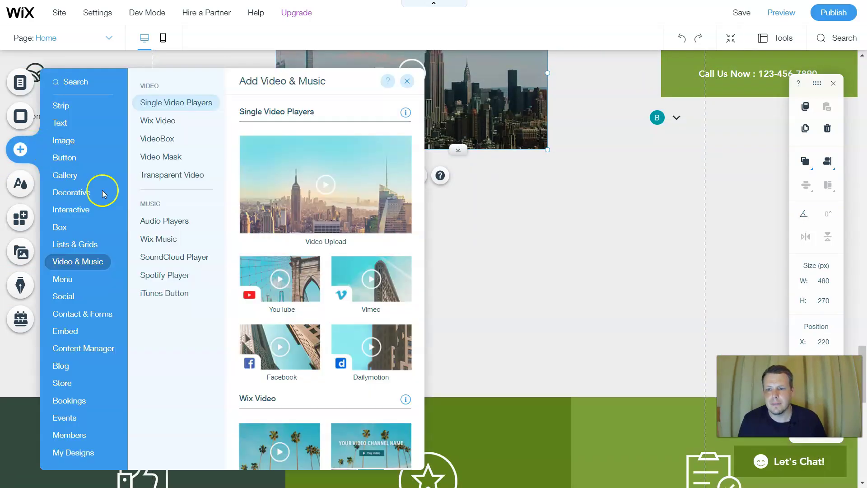
{"action": "mouse_move", "coordinate": [99, 246]}
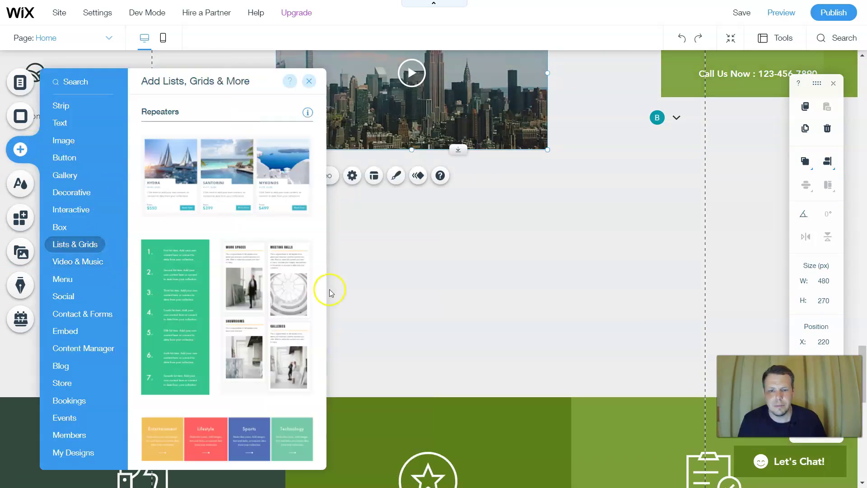
{"action": "left_click", "coordinate": [68, 262]}
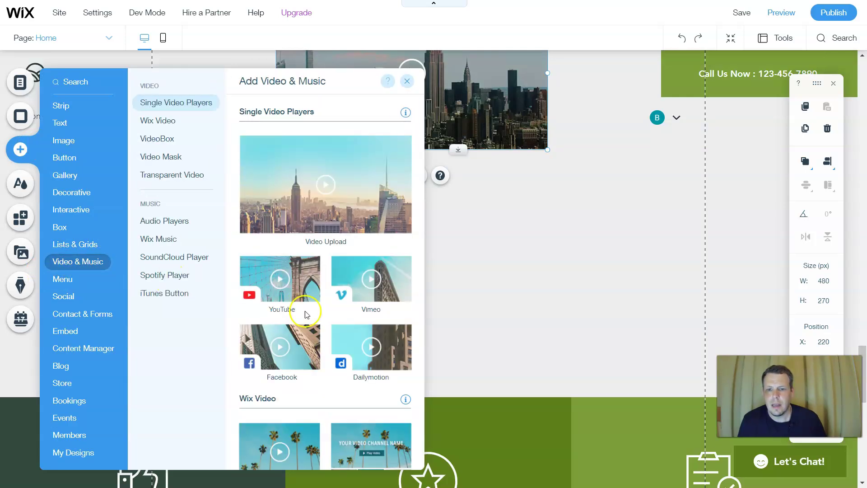
{"action": "left_click_drag", "start_coordinate": [292, 283], "coordinate": [558, 283]}
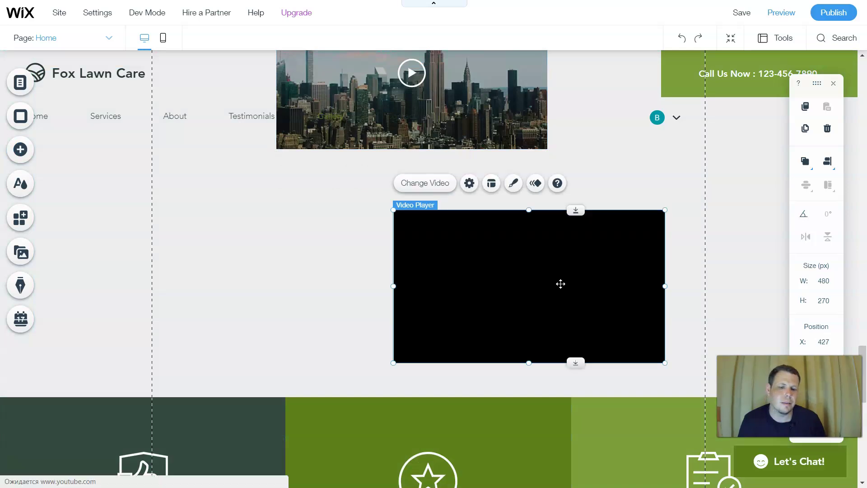
{"action": "left_click_drag", "start_coordinate": [559, 283], "coordinate": [449, 241]}
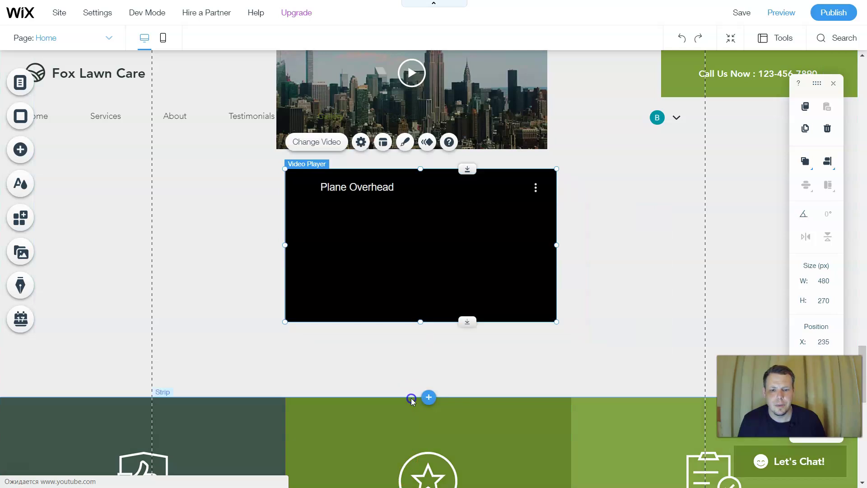
Step: Move the green three-column strip down to about Y 4915 to leave more space below the YouTube player
{"action": "left_click", "coordinate": [411, 397]}
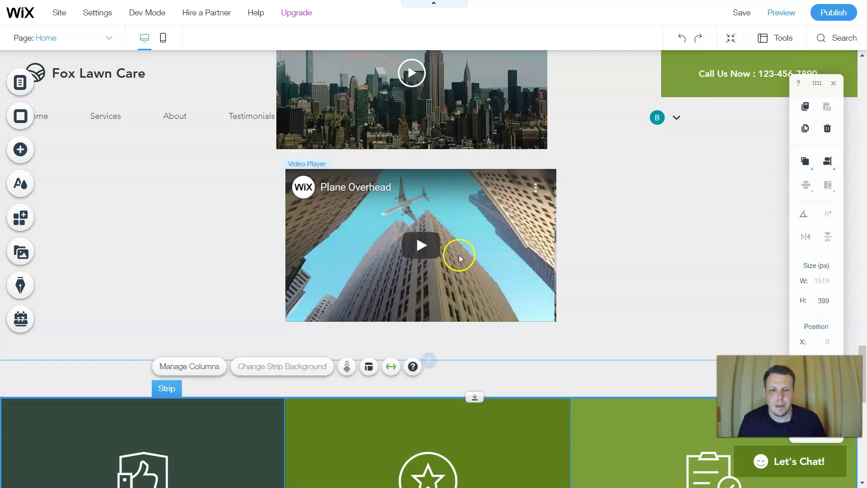
{"action": "left_click_drag", "start_coordinate": [477, 422], "coordinate": [462, 485]}
{"action": "left_click_drag", "start_coordinate": [569, 263], "coordinate": [586, 219]}
{"action": "scroll", "coordinate": [583, 226], "scroll_direction": "down", "scroll_amount": 4}
{"action": "left_click_drag", "start_coordinate": [478, 319], "coordinate": [480, 456]}
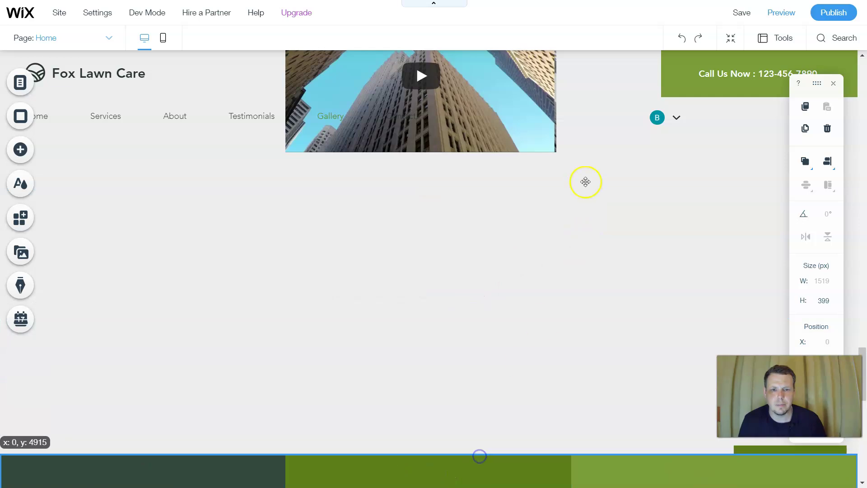
{"action": "left_click_drag", "start_coordinate": [586, 181], "coordinate": [584, 184]}
{"action": "scroll", "coordinate": [420, 243], "scroll_direction": "up", "scroll_amount": 3}
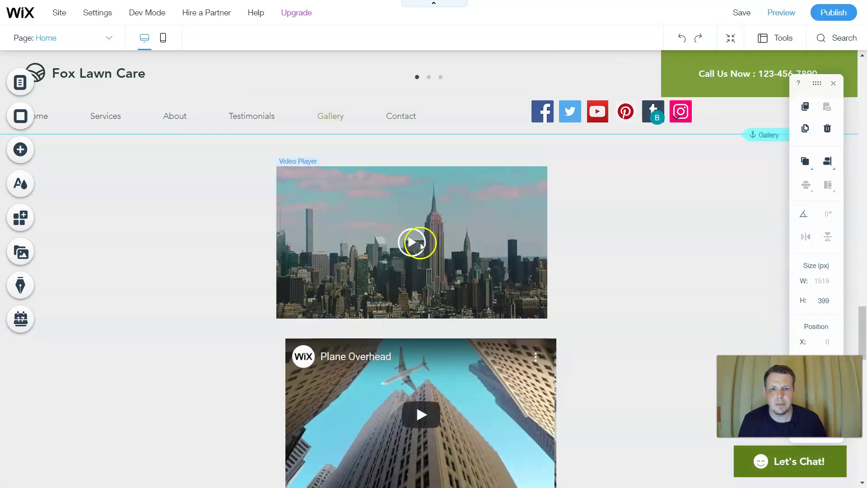
Step: Arrange the two video players side by side beneath the menu, the uploaded video at X -132 and the YouTube video at X 416
{"action": "left_click_drag", "start_coordinate": [427, 264], "coordinate": [229, 233]}
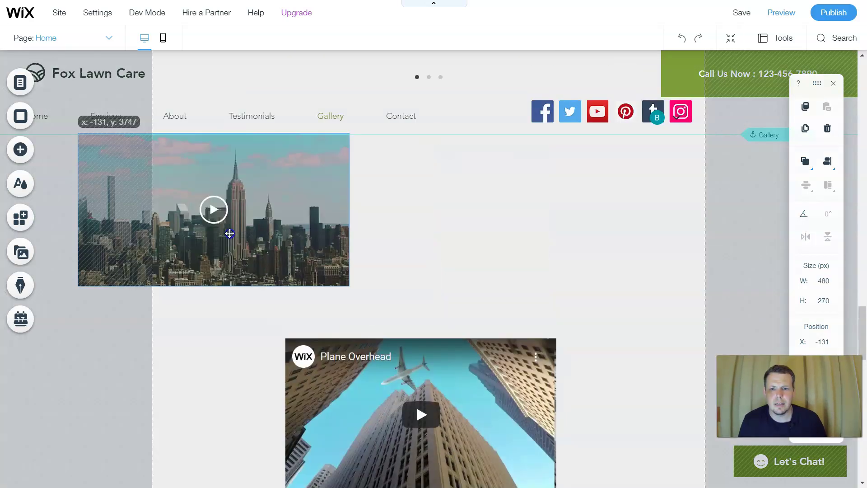
{"action": "left_click_drag", "start_coordinate": [485, 456], "coordinate": [586, 254]}
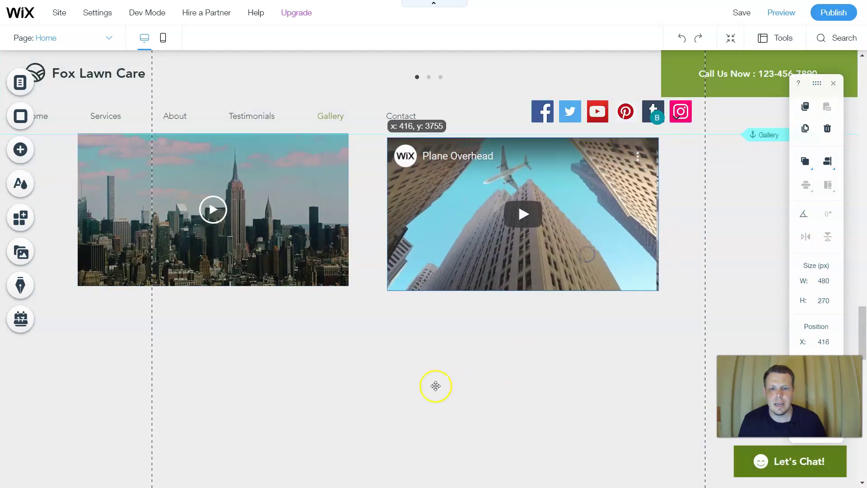
{"action": "left_click", "coordinate": [544, 333]}
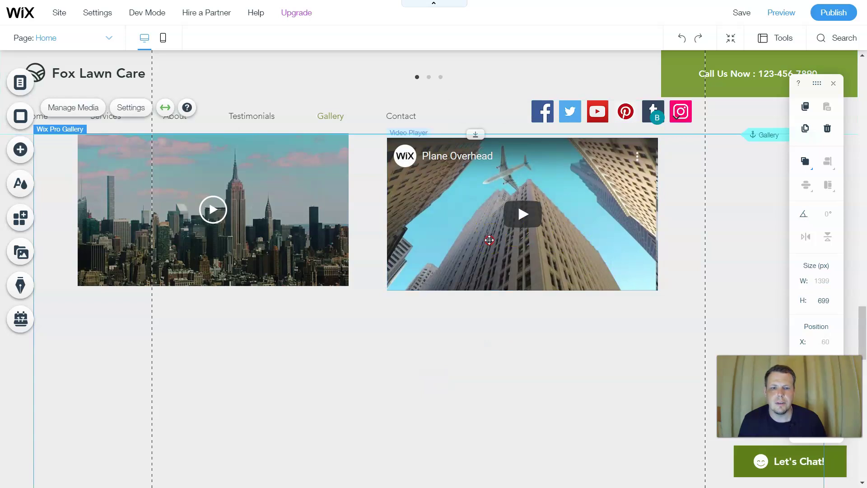
{"action": "right_click", "coordinate": [489, 240]}
{"action": "left_click", "coordinate": [418, 349]}
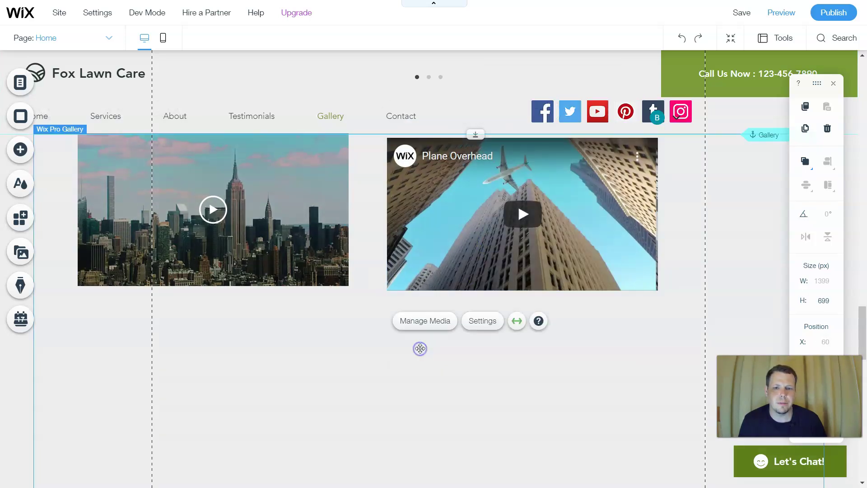
Step: Give the uploaded-video player a 12 px border in dark green #2F400D at 59% opacity
{"action": "left_click", "coordinate": [302, 253]}
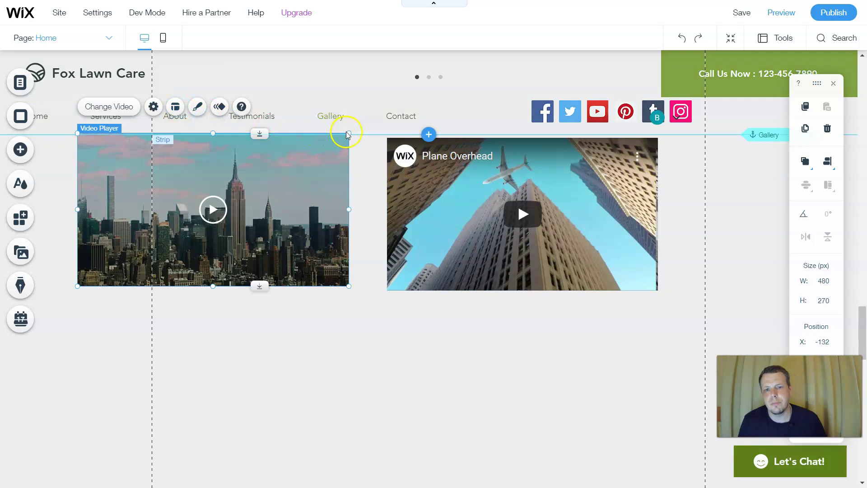
{"action": "left_click", "coordinate": [193, 106]}
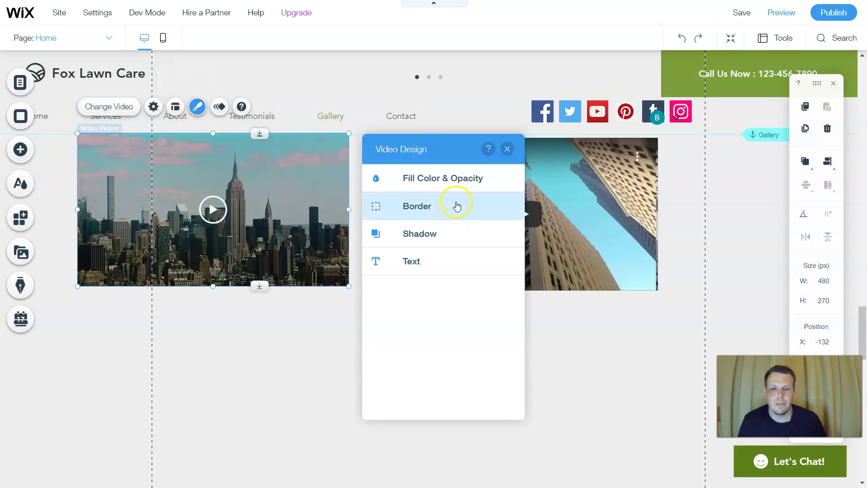
{"action": "left_click", "coordinate": [459, 203]}
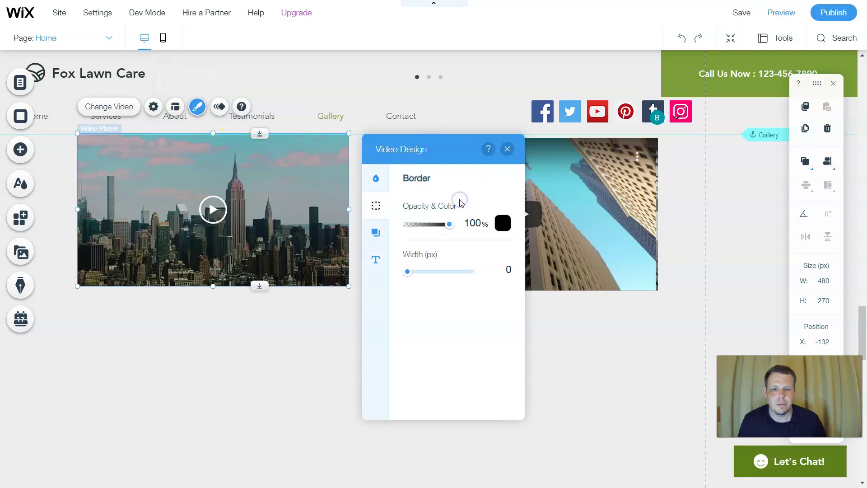
{"action": "left_click_drag", "start_coordinate": [448, 224], "coordinate": [432, 225]}
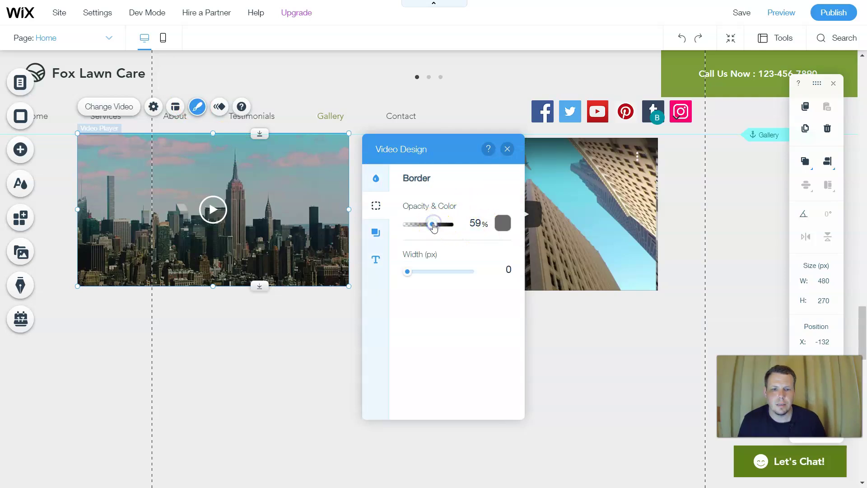
{"action": "left_click_drag", "start_coordinate": [432, 272], "coordinate": [457, 272]}
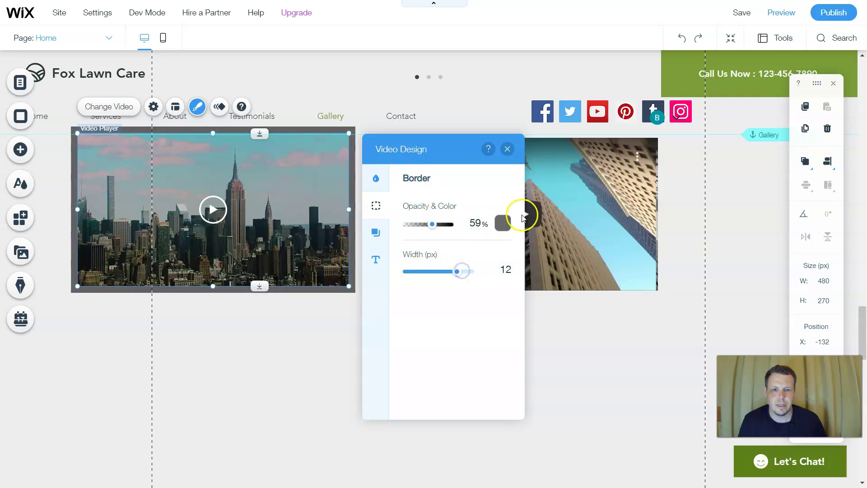
{"action": "left_click", "coordinate": [502, 223]}
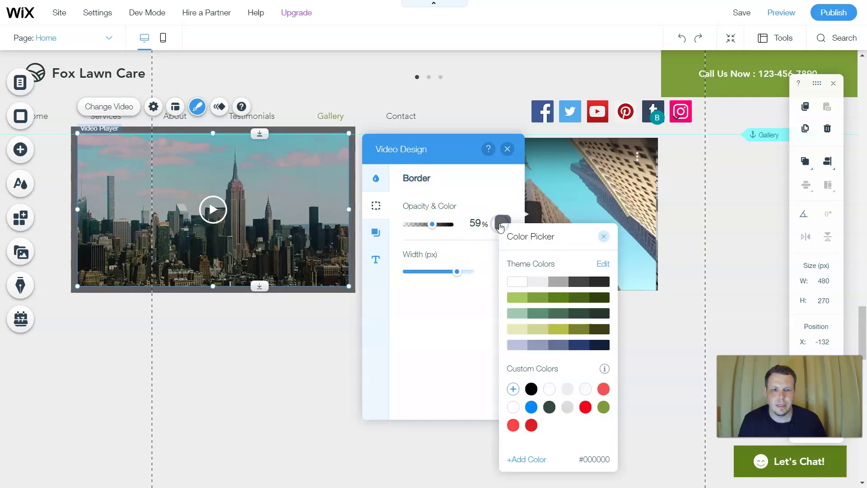
{"action": "left_click", "coordinate": [530, 425]}
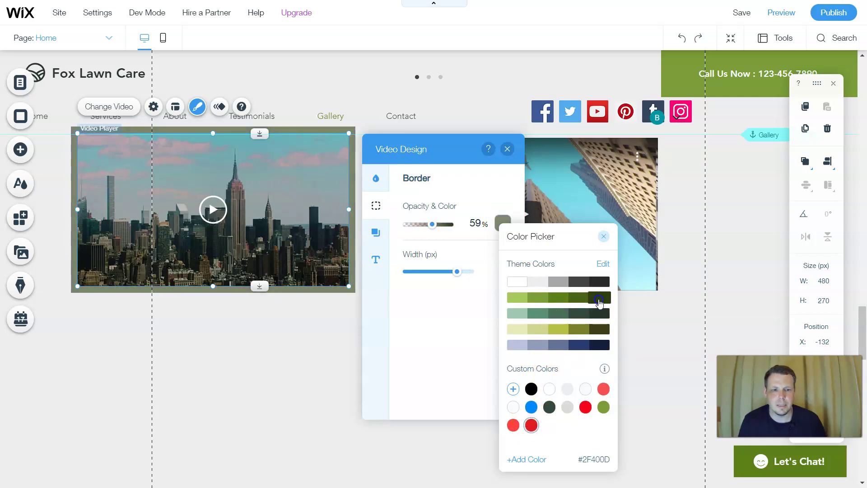
{"action": "left_click", "coordinate": [599, 300]}
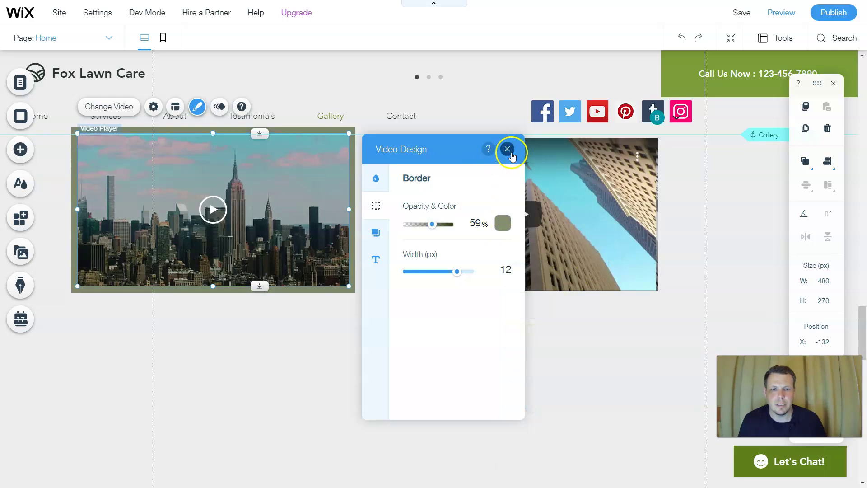
{"action": "left_click", "coordinate": [508, 149]}
Step: Apply the Glide-In animation to the uploaded-video player
{"action": "left_click", "coordinate": [221, 107]}
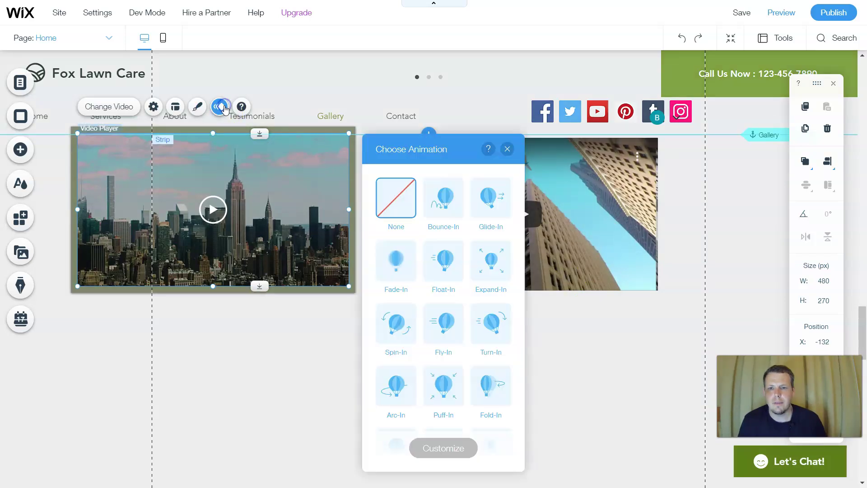
{"action": "left_click", "coordinate": [440, 213]}
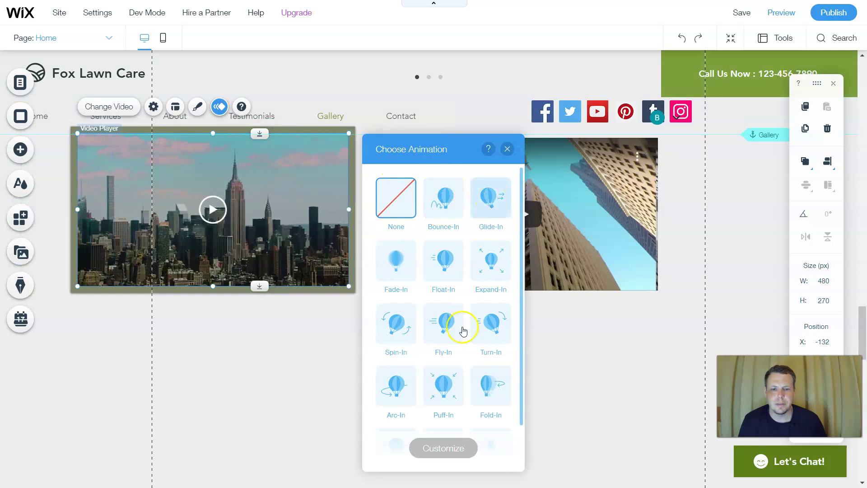
{"action": "left_click", "coordinate": [486, 200]}
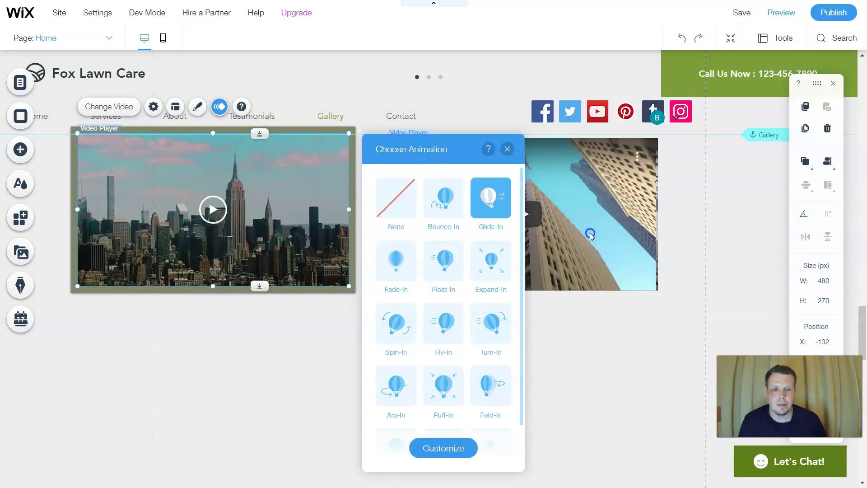
Step: Apply the Glide-In animation to the YouTube video player and close the animation choices
{"action": "left_click", "coordinate": [565, 225]}
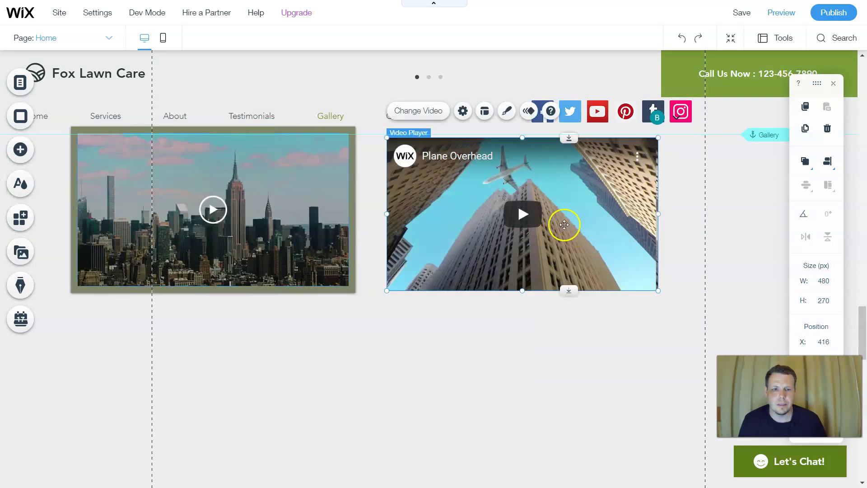
{"action": "left_click", "coordinate": [526, 114]}
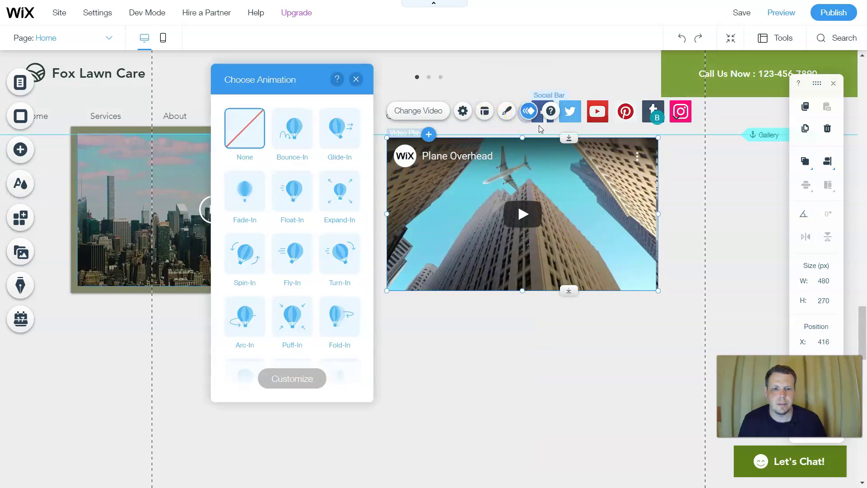
{"action": "left_click", "coordinate": [348, 133]}
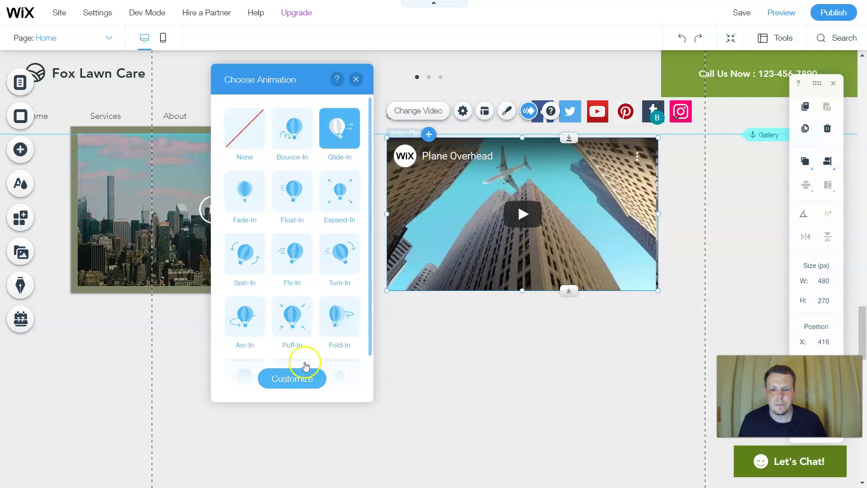
{"action": "left_click", "coordinate": [356, 78]}
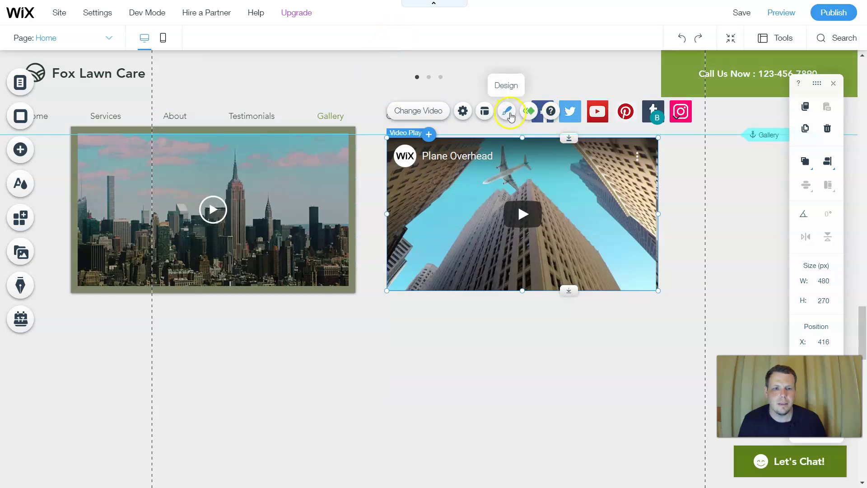
Step: Review the title and play button text options in the uploaded-video player's design settings
{"action": "left_click", "coordinate": [219, 178]}
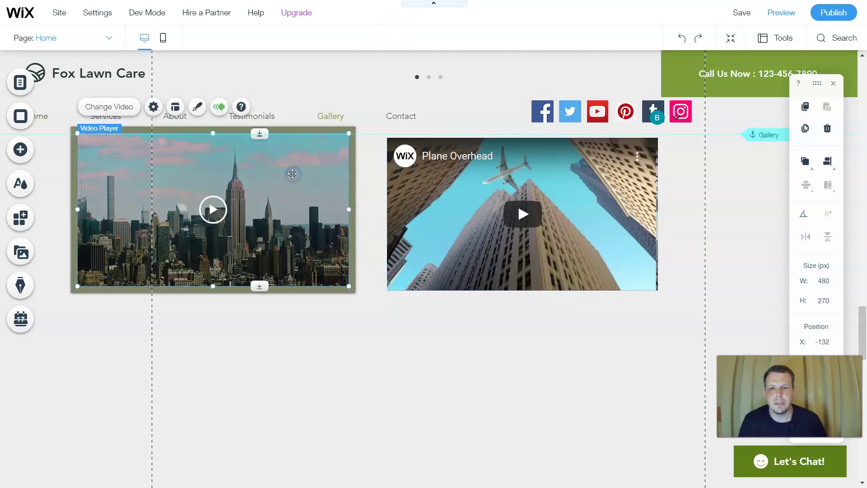
{"action": "left_click", "coordinate": [216, 108]}
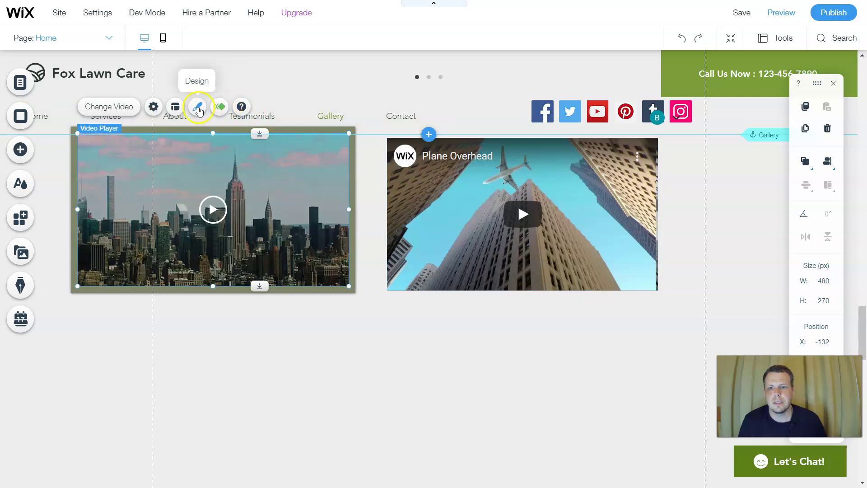
{"action": "left_click", "coordinate": [198, 108]}
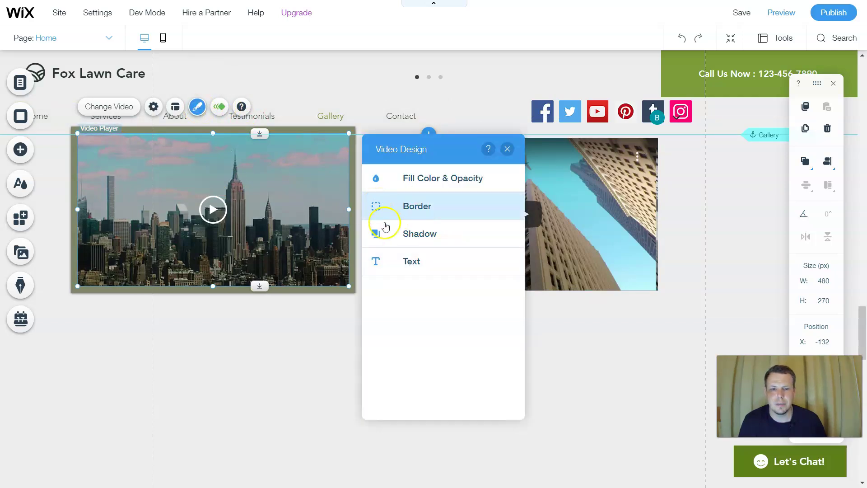
{"action": "left_click", "coordinate": [404, 260]}
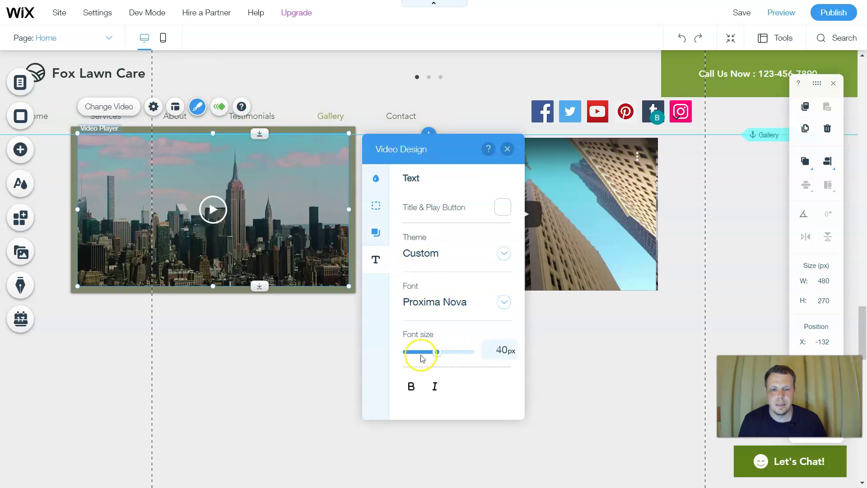
{"action": "left_click", "coordinate": [507, 148]}
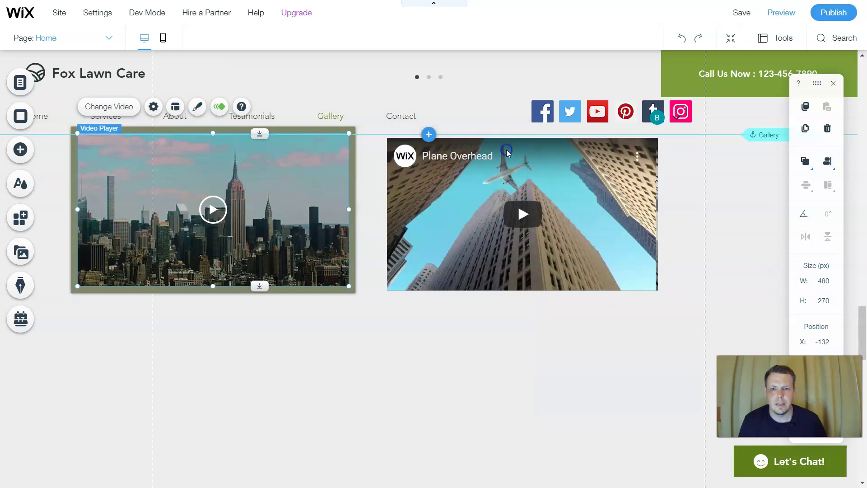
Step: Set the uploaded-video player's play button size to 58 px and check its source and playback settings
{"action": "left_click", "coordinate": [176, 107]}
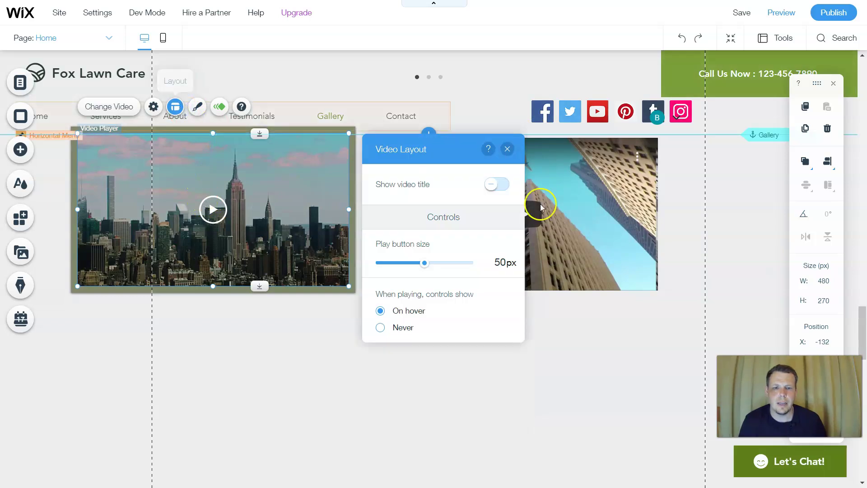
{"action": "left_click", "coordinate": [451, 264]}
{"action": "left_click_drag", "start_coordinate": [459, 263], "coordinate": [436, 262]}
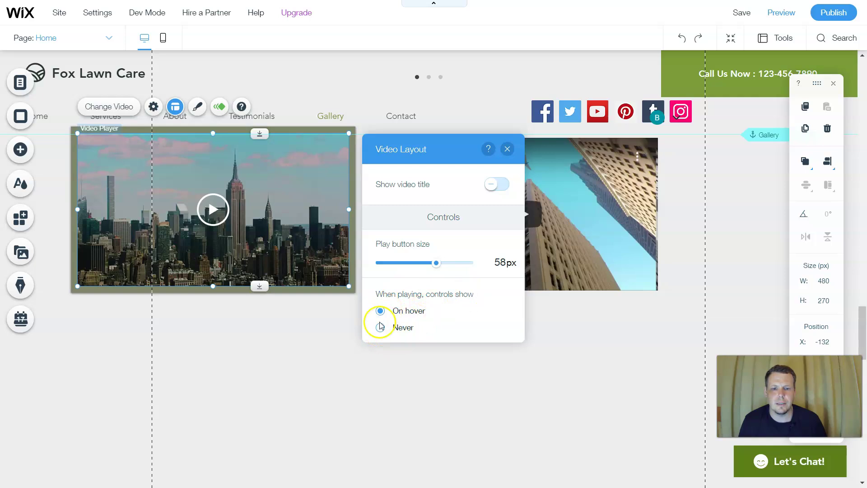
{"action": "left_click", "coordinate": [507, 148]}
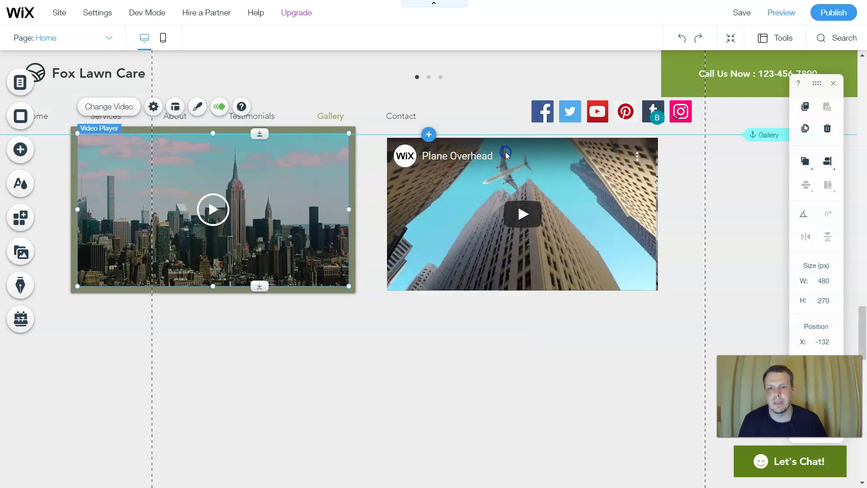
{"action": "left_click", "coordinate": [153, 107]}
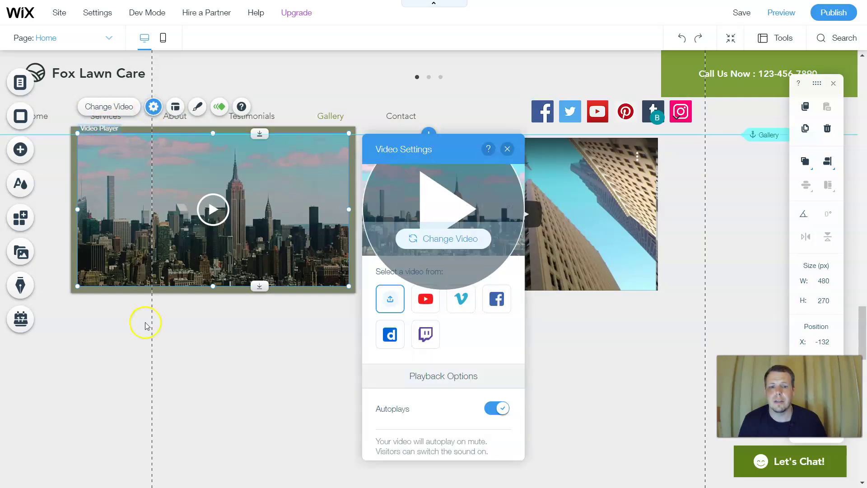
{"action": "left_click", "coordinate": [507, 148]}
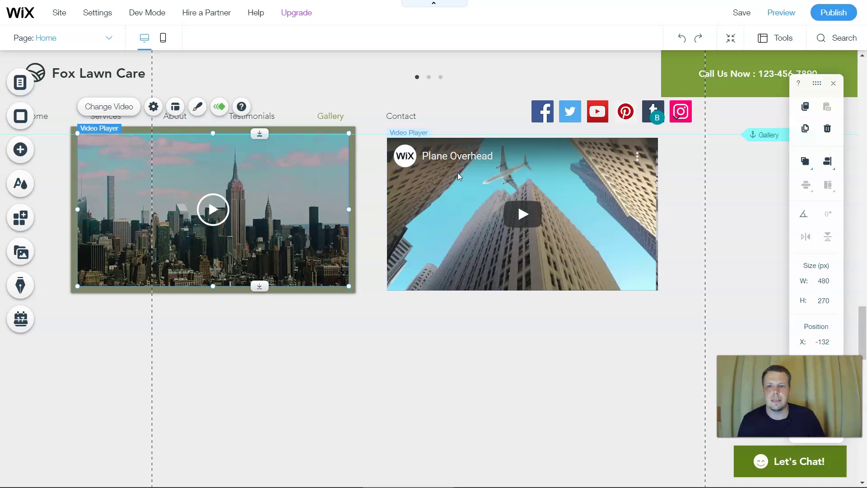
Step: Move the YouTube video player to X 560, level with the top of the uploaded-video player
{"action": "left_click", "coordinate": [468, 214]}
{"action": "left_click_drag", "start_coordinate": [379, 202], "coordinate": [450, 213]}
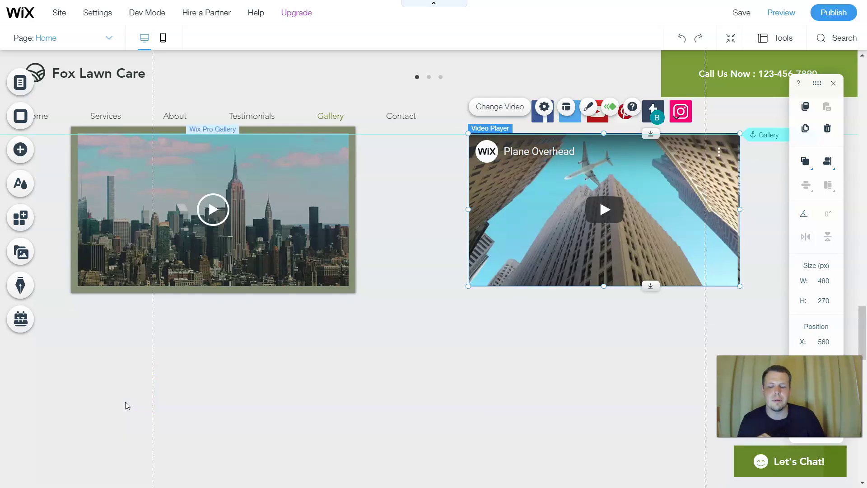
{"action": "mouse_move", "coordinate": [3, 405]}
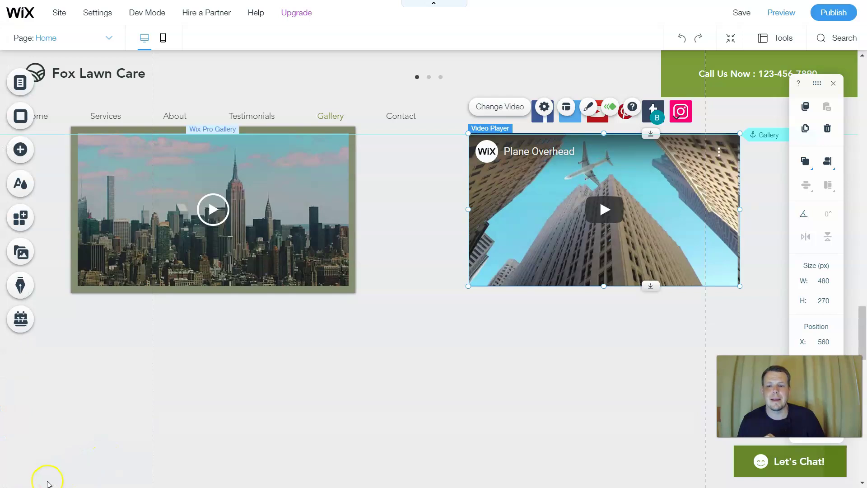